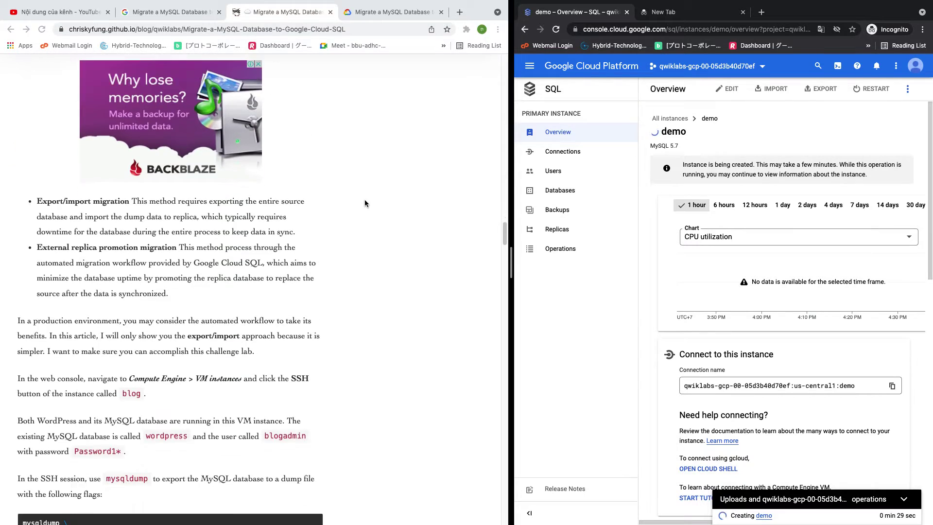
scroll(365, 204, "down", 3)
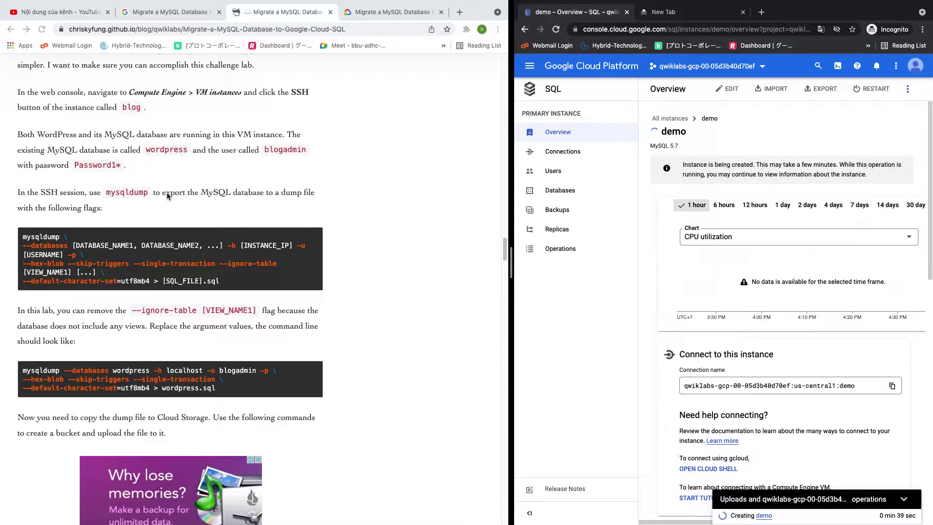
scroll(252, 261, "down", 2)
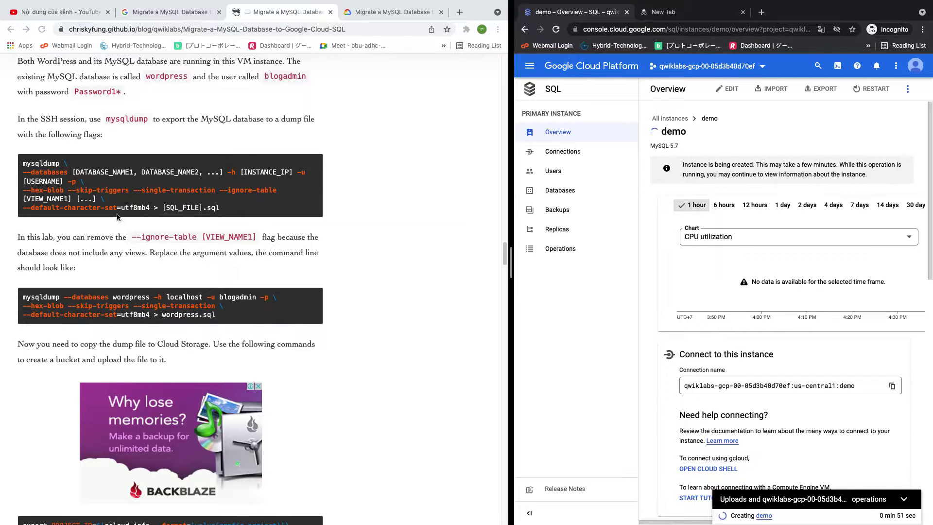
scroll(118, 216, "down", 1)
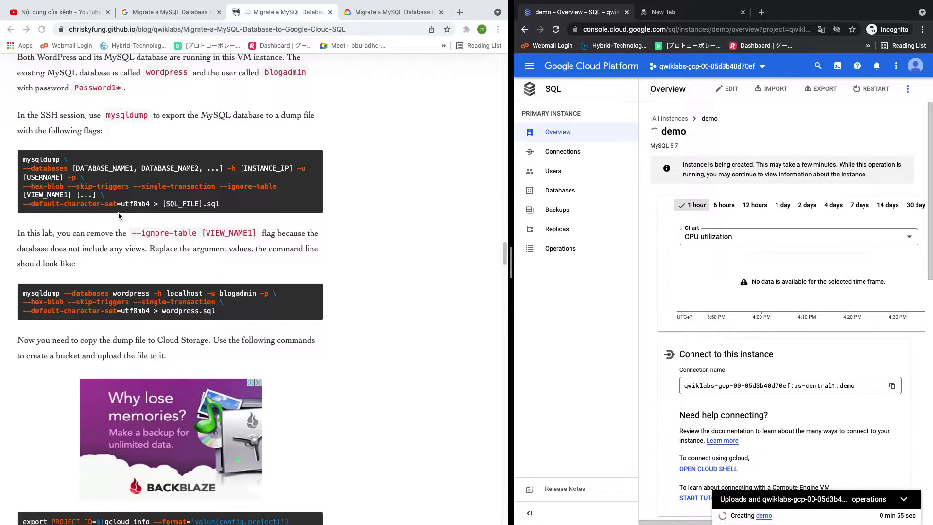
scroll(119, 216, "down", 5)
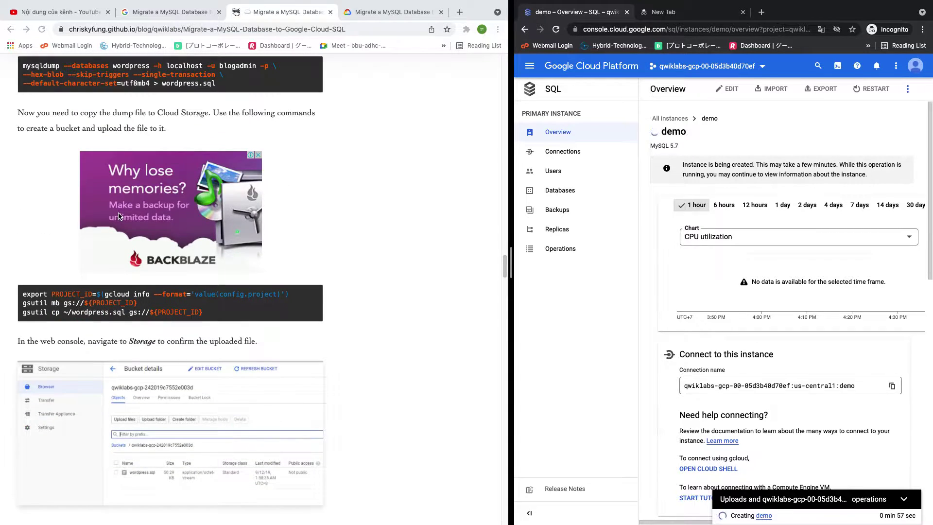
scroll(119, 216, "up", 8)
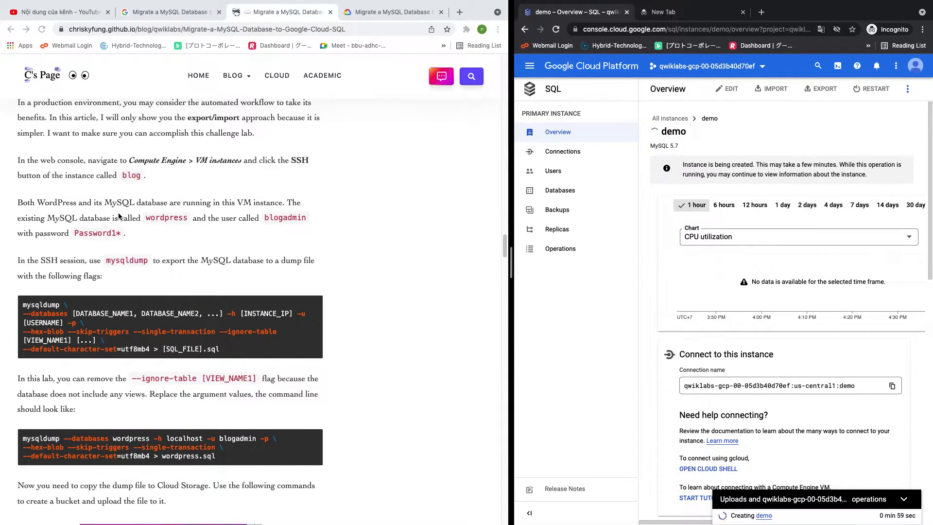
scroll(119, 216, "up", 1)
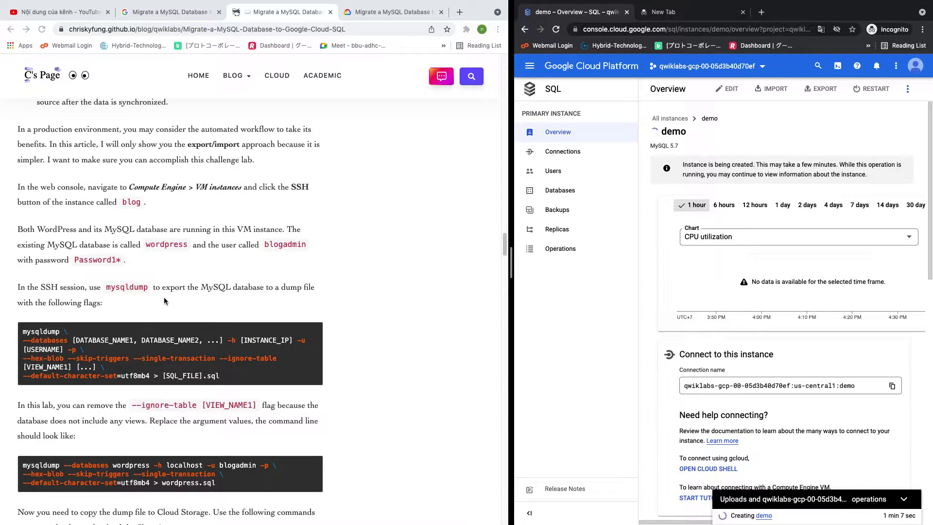
scroll(164, 296, "up", 5)
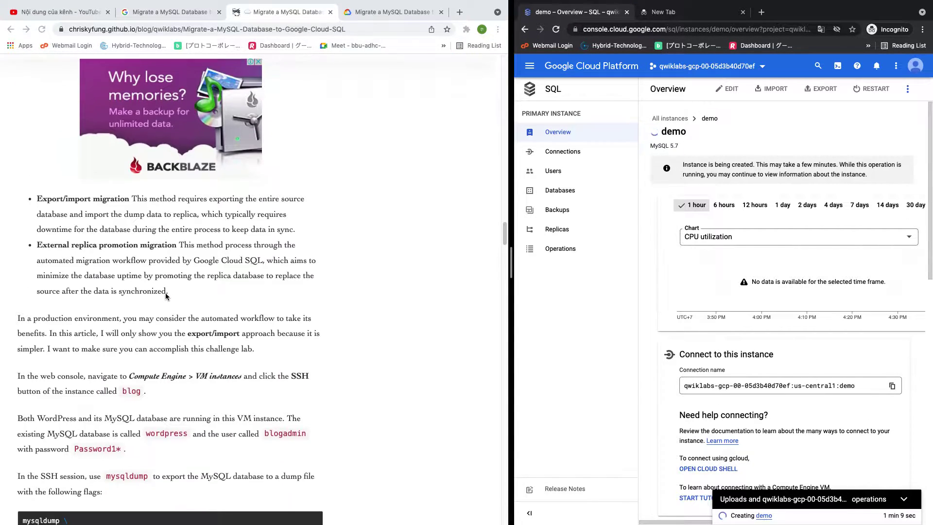
Go to Compute Engine VM instances and open the blog instance's details
left_click(544, 72)
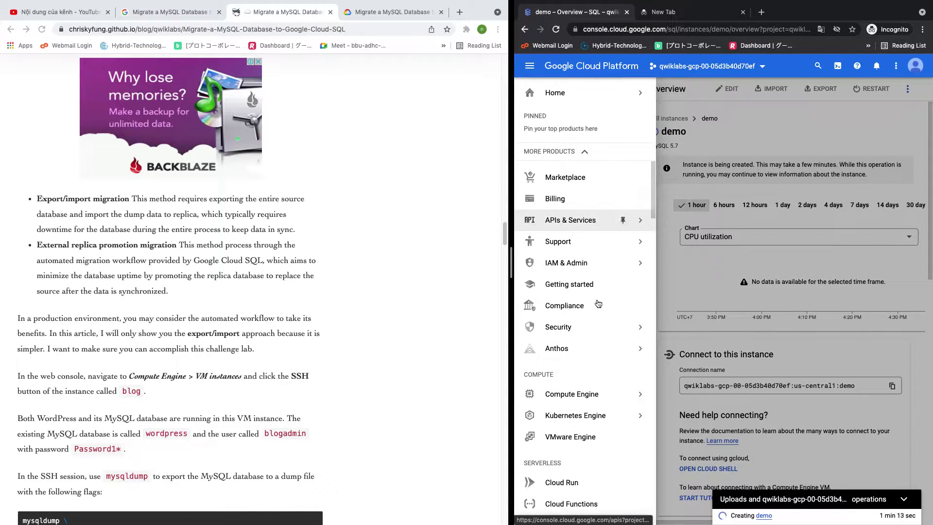
mouse_move(592, 401)
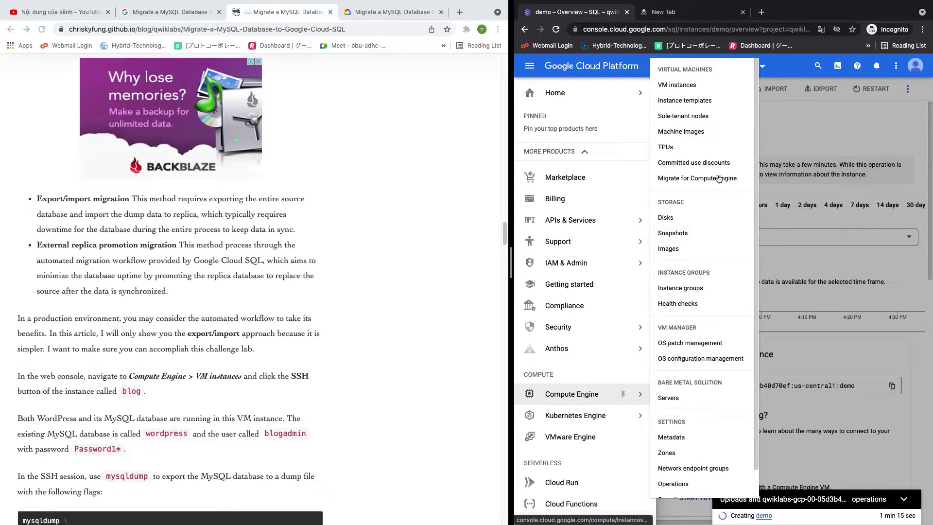
left_click(682, 86)
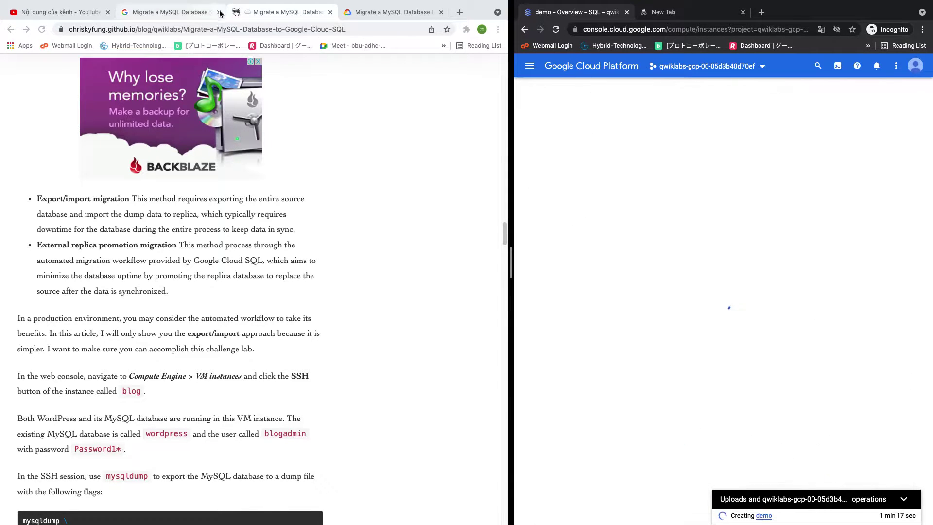
left_click(389, 12)
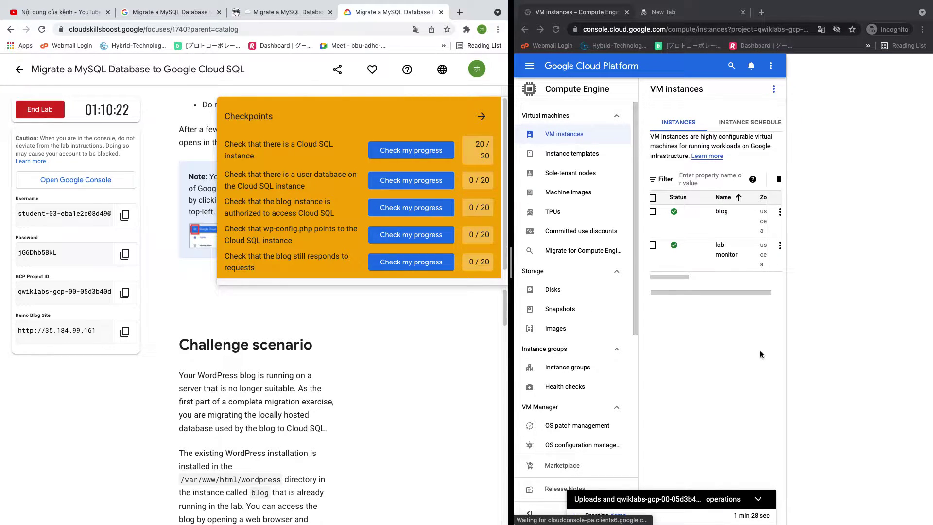
left_click(723, 214)
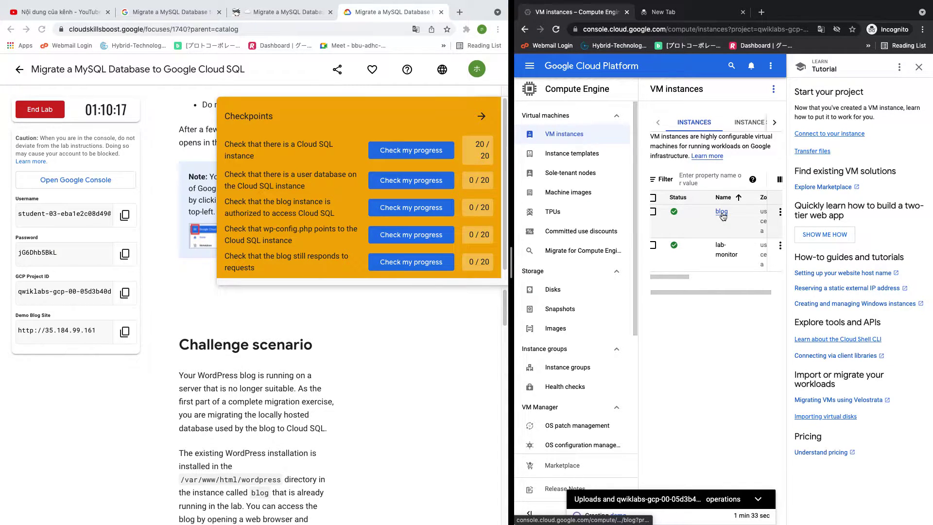
left_click(723, 213)
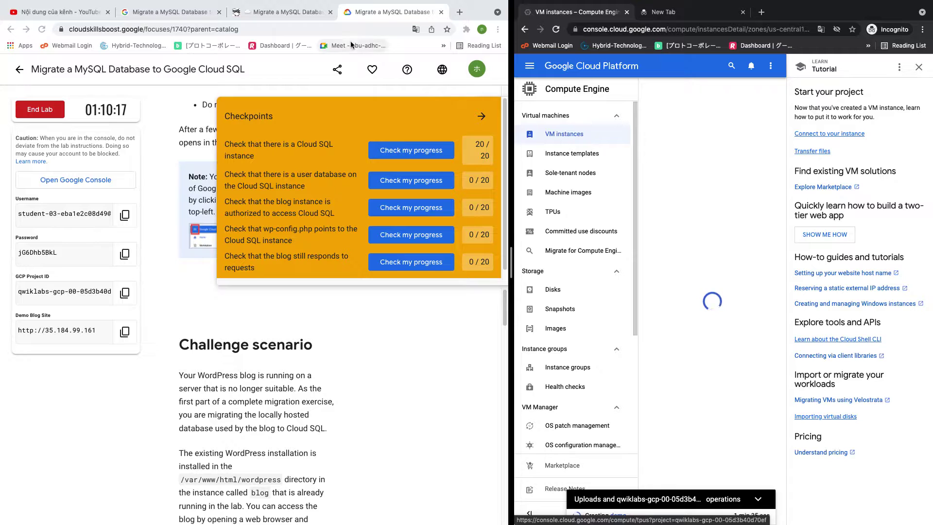
Review the migration guide, then return to the blog VM page in the console
left_click(285, 12)
scroll(306, 264, "up", 7)
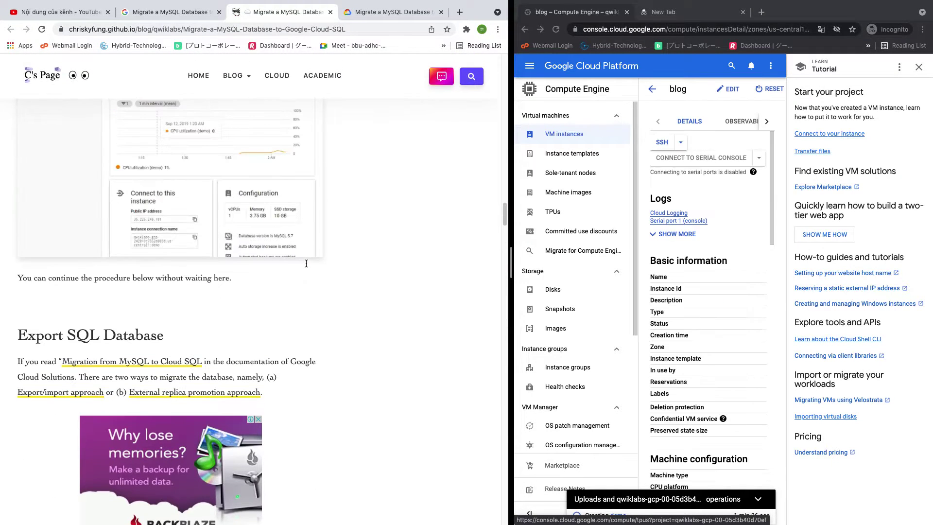
scroll(306, 263, "down", 2)
scroll(306, 263, "up", 3)
scroll(306, 265, "up", 2)
scroll(307, 264, "up", 4)
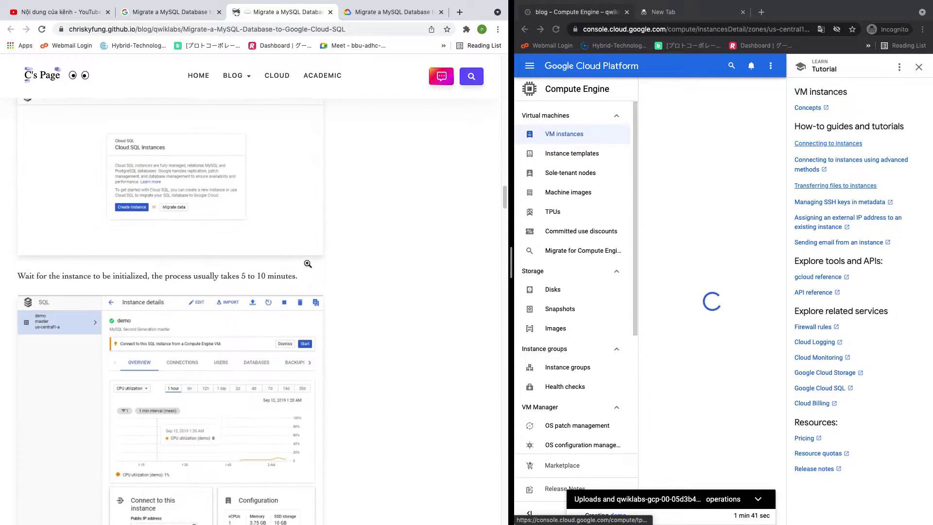
scroll(308, 264, "down", 9)
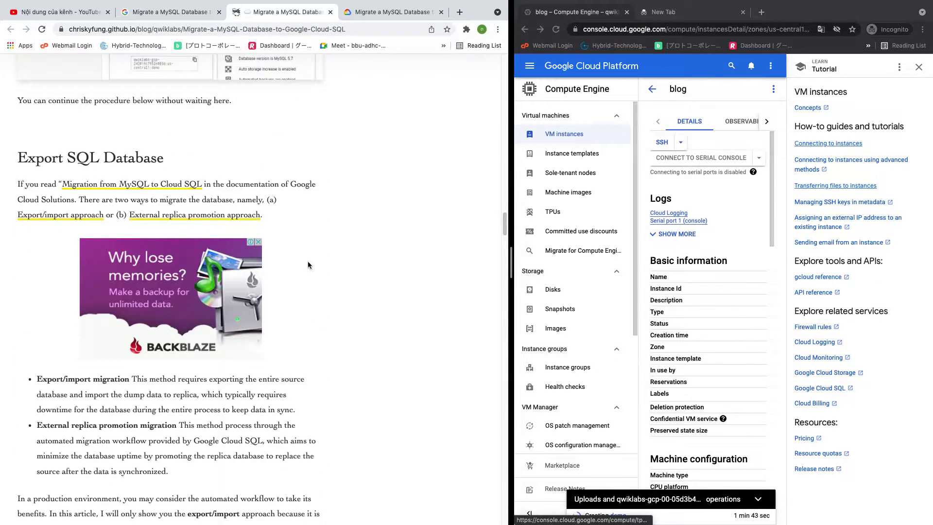
scroll(307, 261, "down", 5)
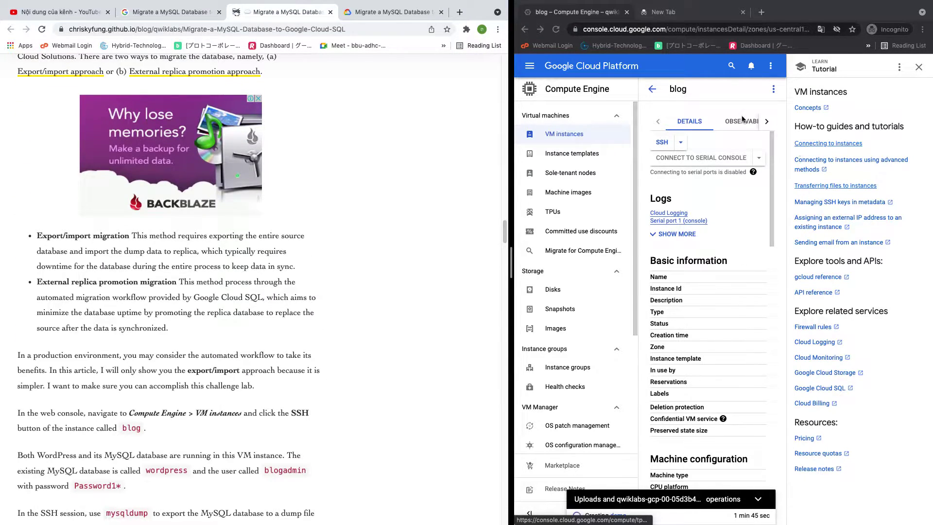
left_click(662, 142)
Connect to the blog VM over SSH and select the generic mysqldump command block in the guide
left_click(662, 142)
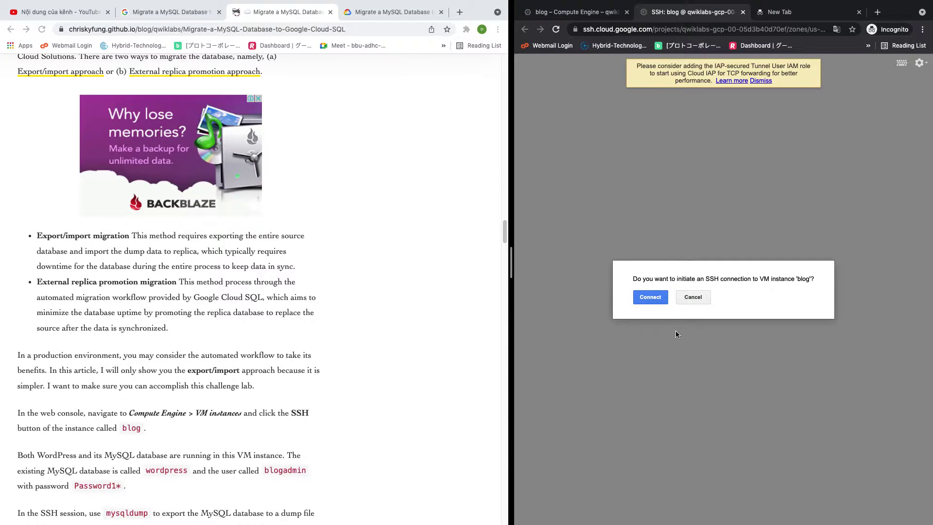
left_click(650, 296)
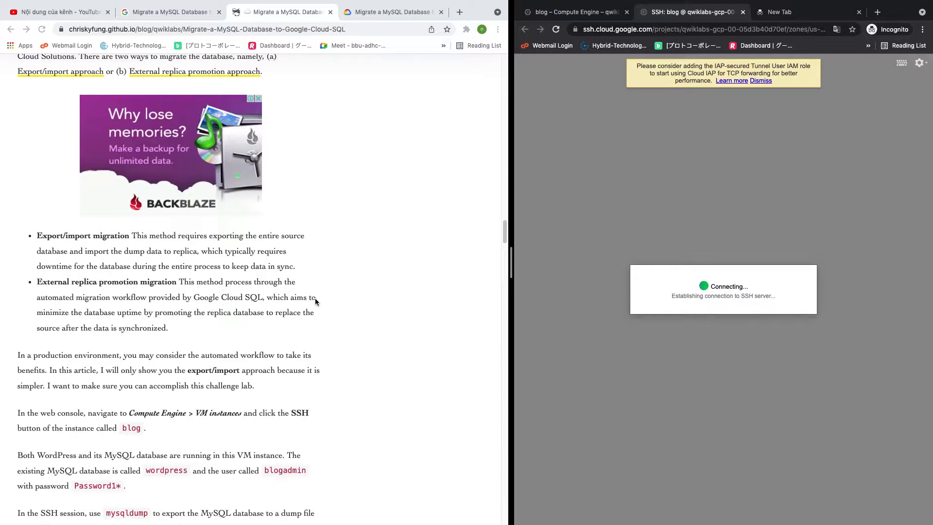
scroll(315, 300, "down", 5)
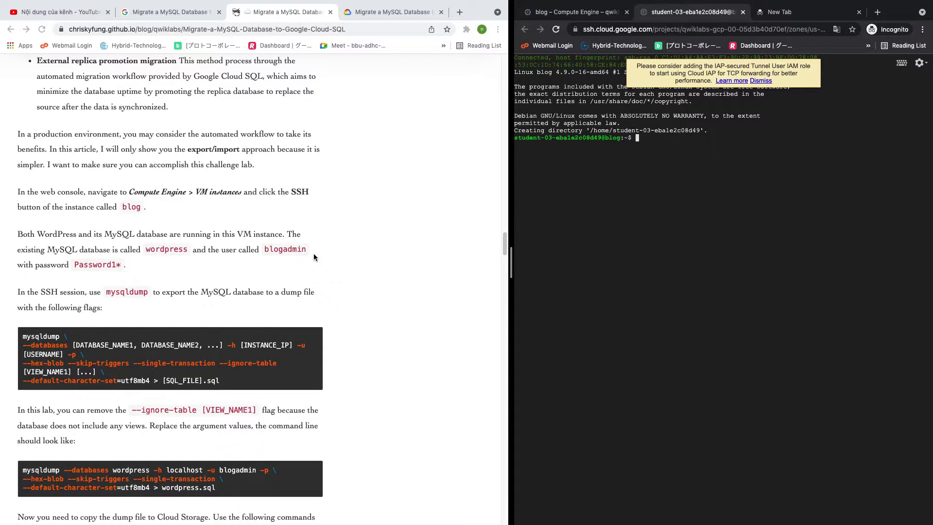
scroll(314, 257, "down", 1)
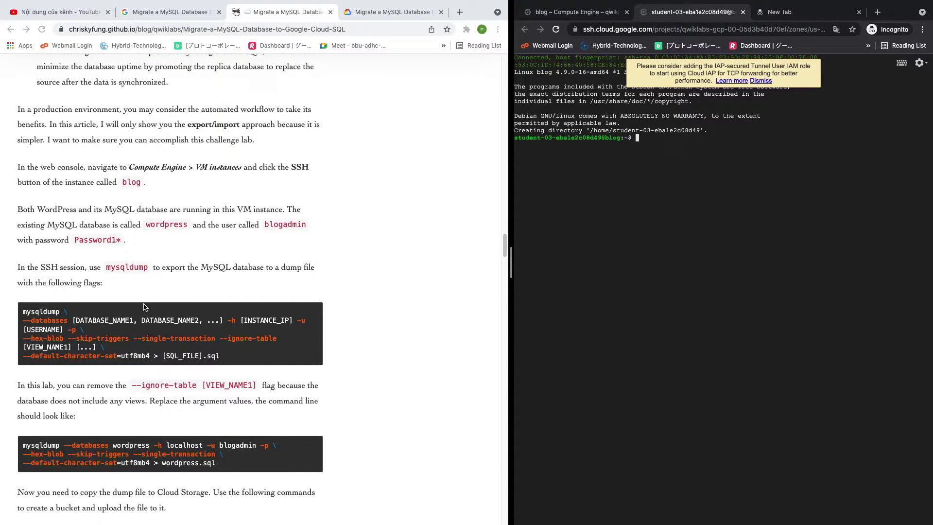
left_click(84, 319)
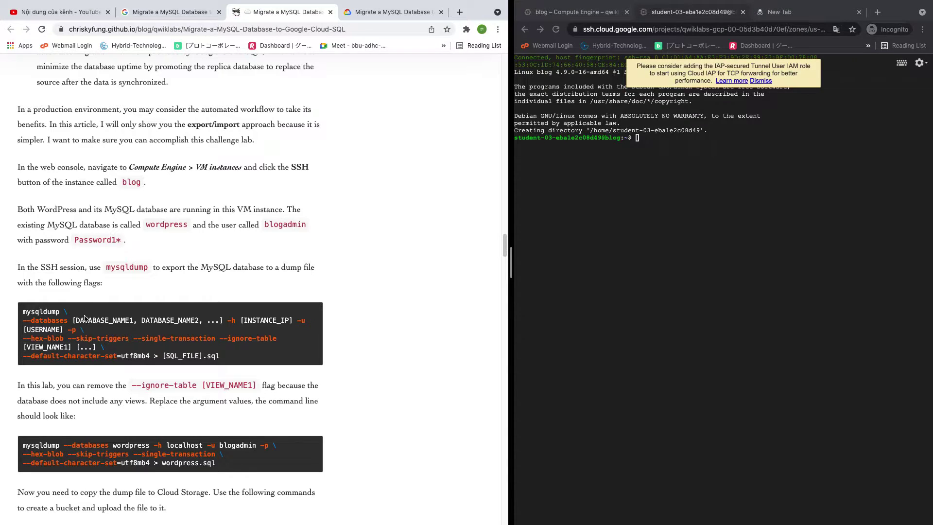
left_click_drag(22, 307, 285, 357)
key("super+c")
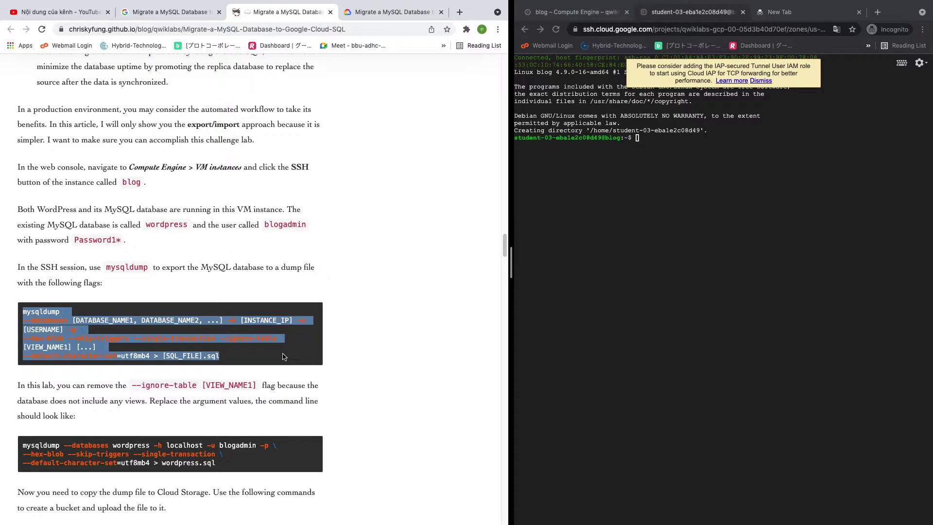
Search for 'edit pad online' in a new tab and open the Edit Pad text editor
key("super+t")
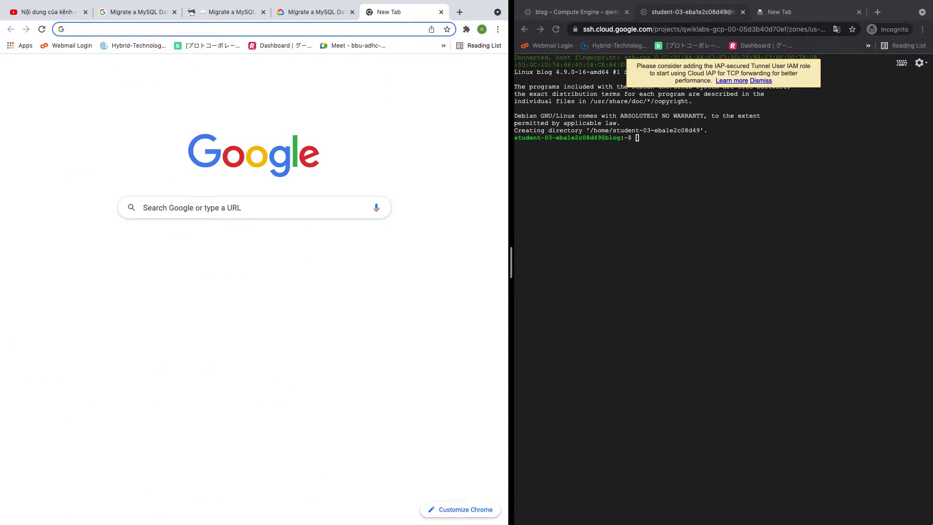
type("tệt ")
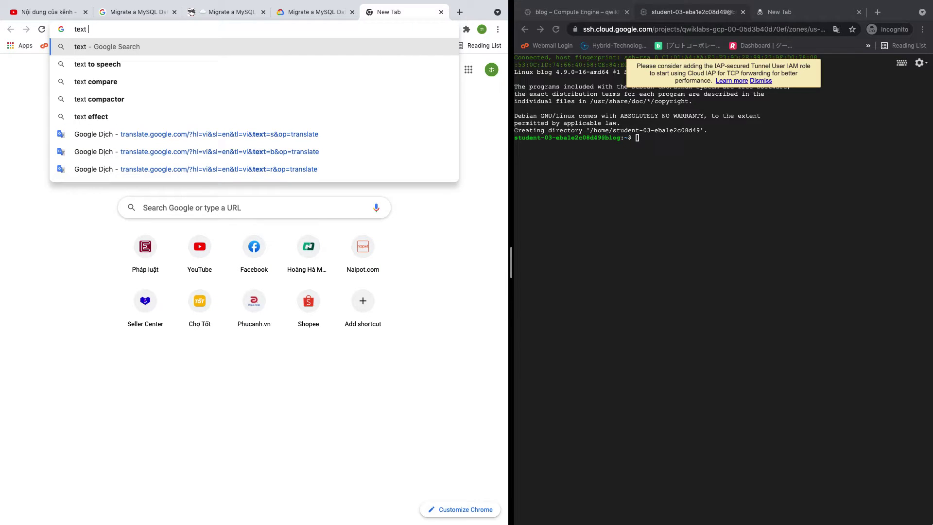
type("memo online")
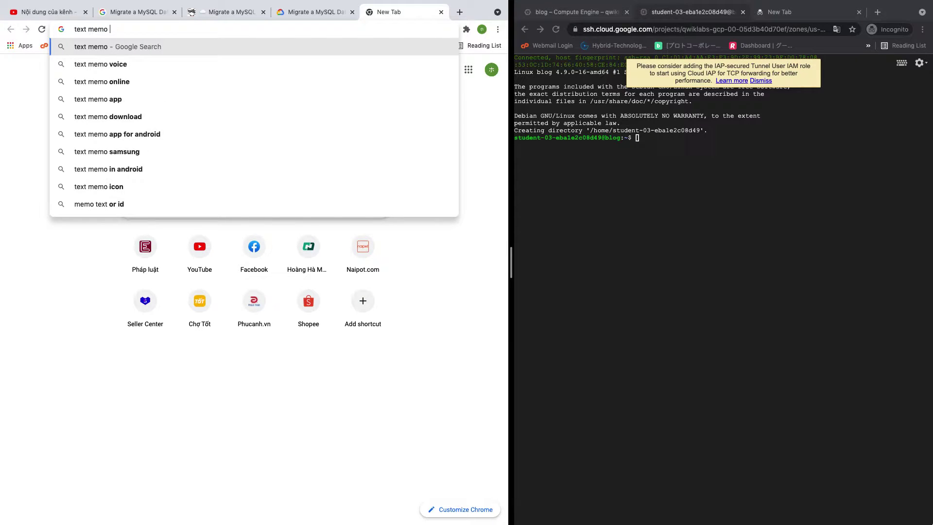
key("Return")
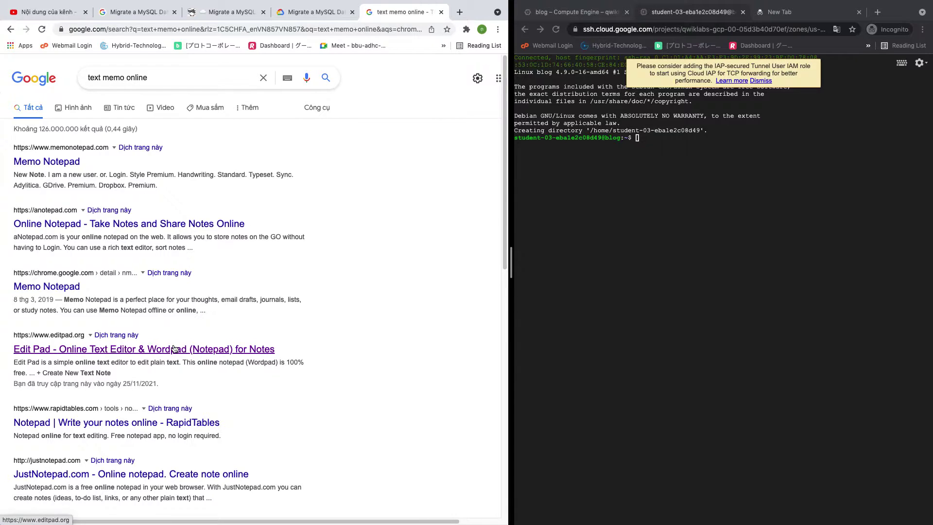
left_click(177, 348)
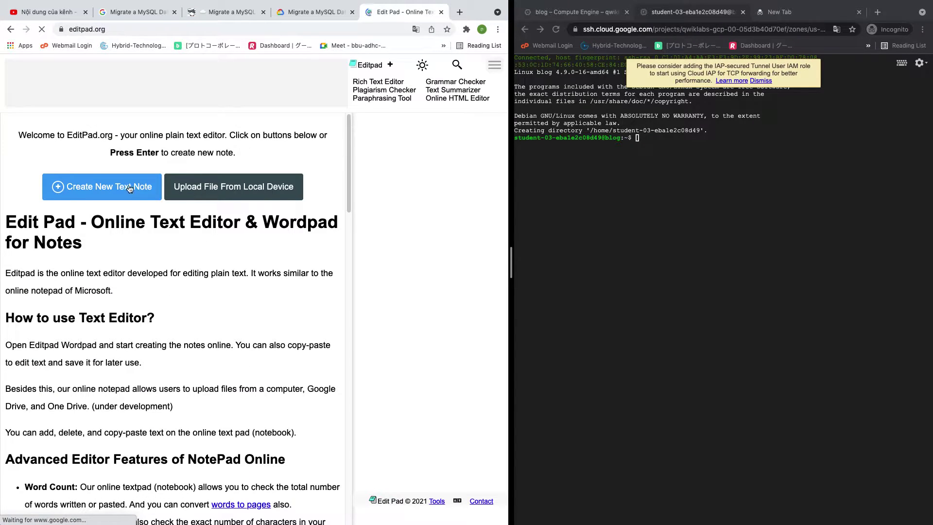
Paste the four-line mysqldump template into a new Edit Pad note
left_click(129, 187)
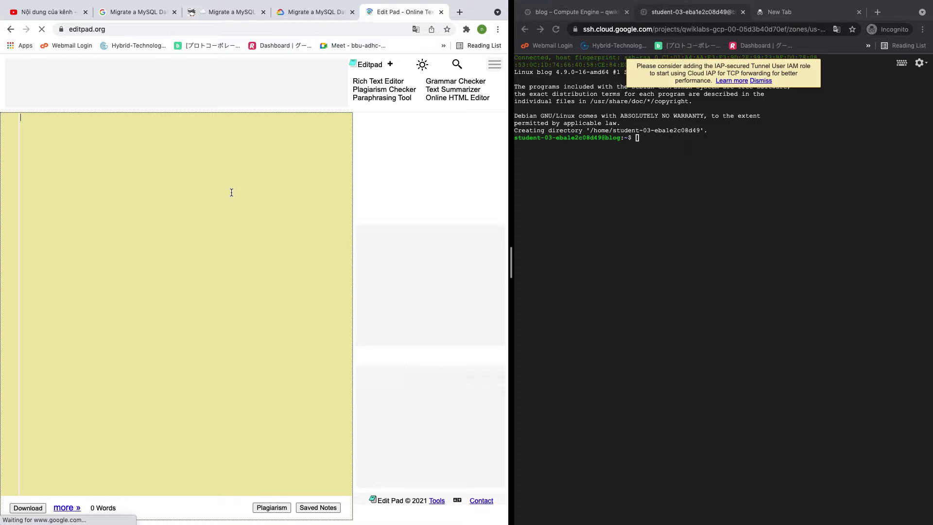
key("super+v")
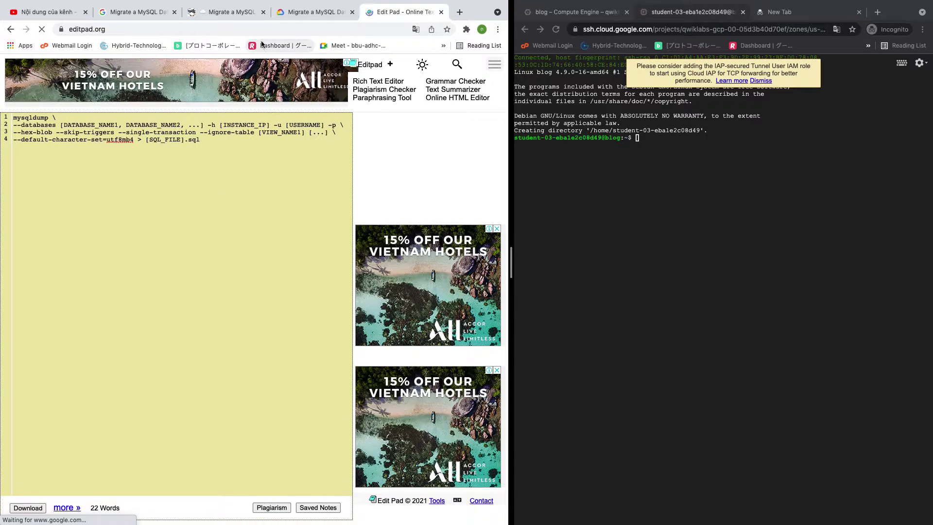
left_click(234, 14)
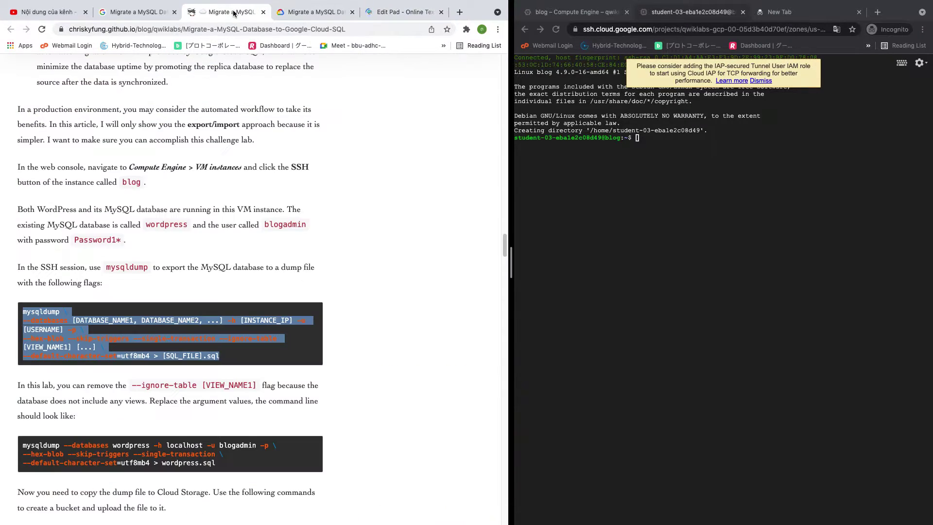
Replace the DATABASE_NAME1 placeholder with wordpress in the note
double_click(166, 225)
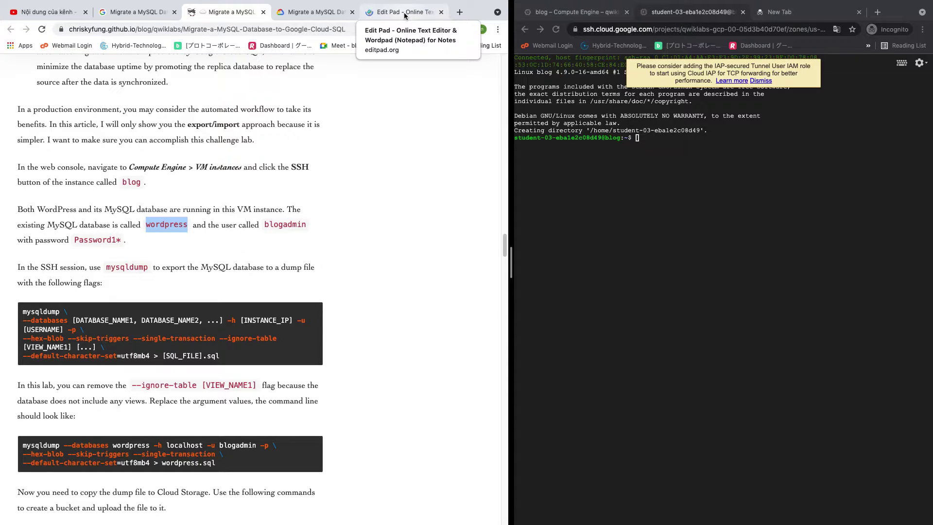
left_click(405, 14)
left_click_drag(118, 128, 64, 126)
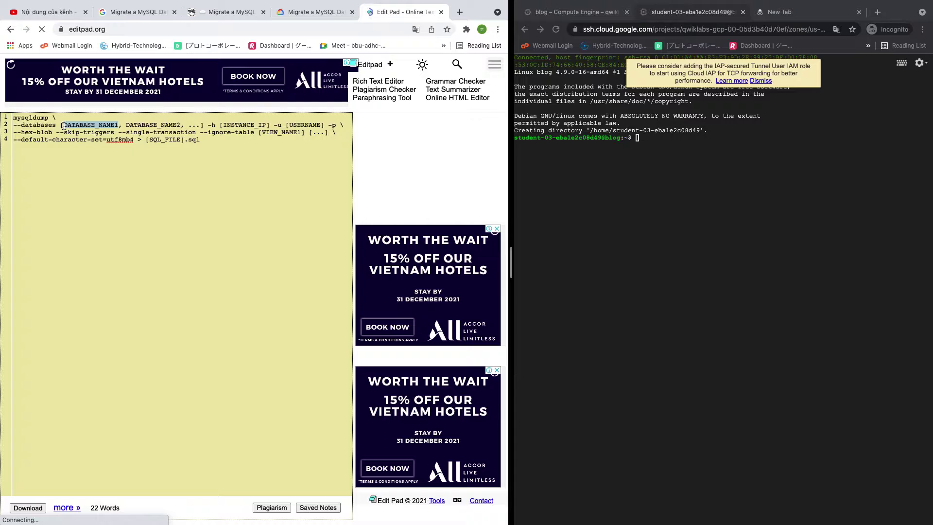
type("wordpress")
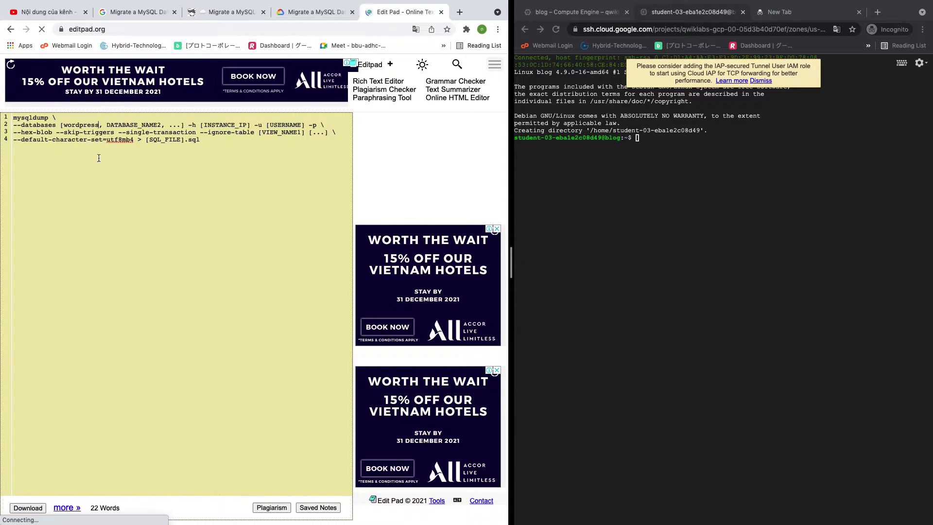
Replace the [USERNAME] placeholder with the blog's database admin user name from the guide
left_click(220, 11)
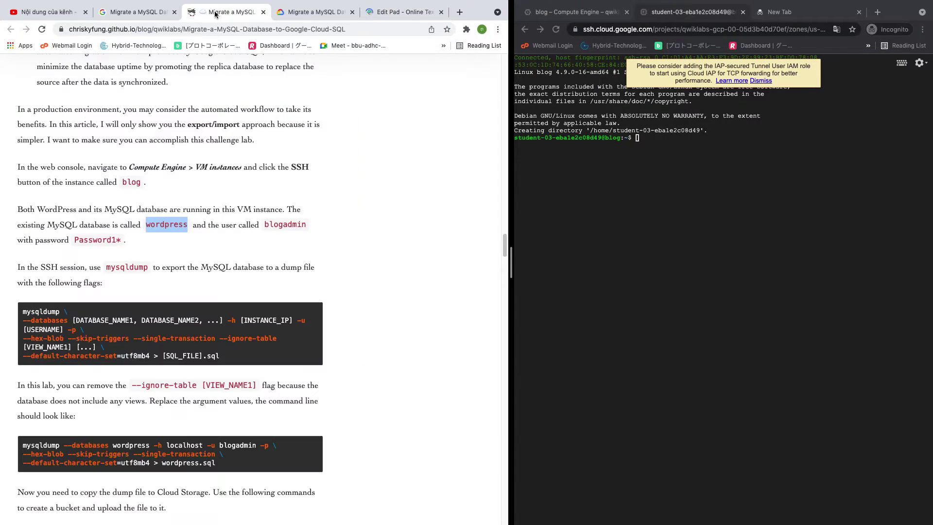
double_click(281, 225)
key("ctrl+c")
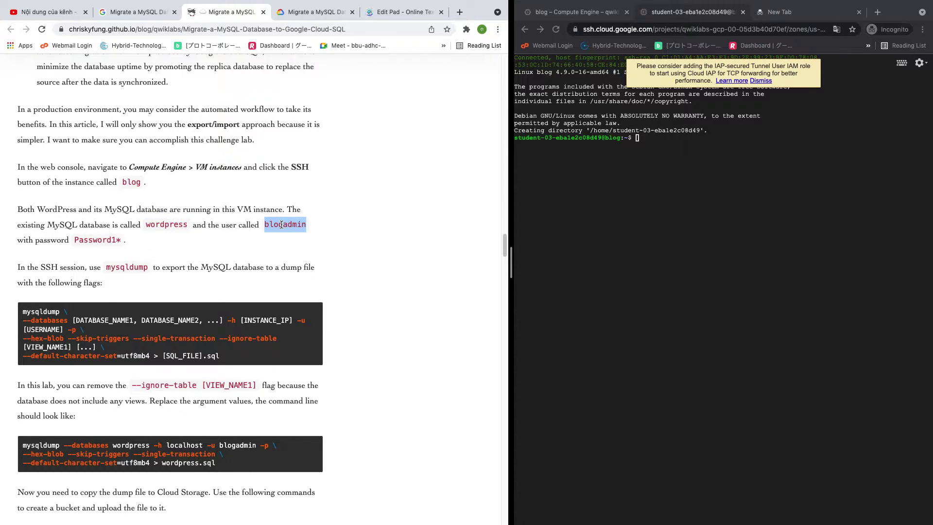
left_click(419, 13)
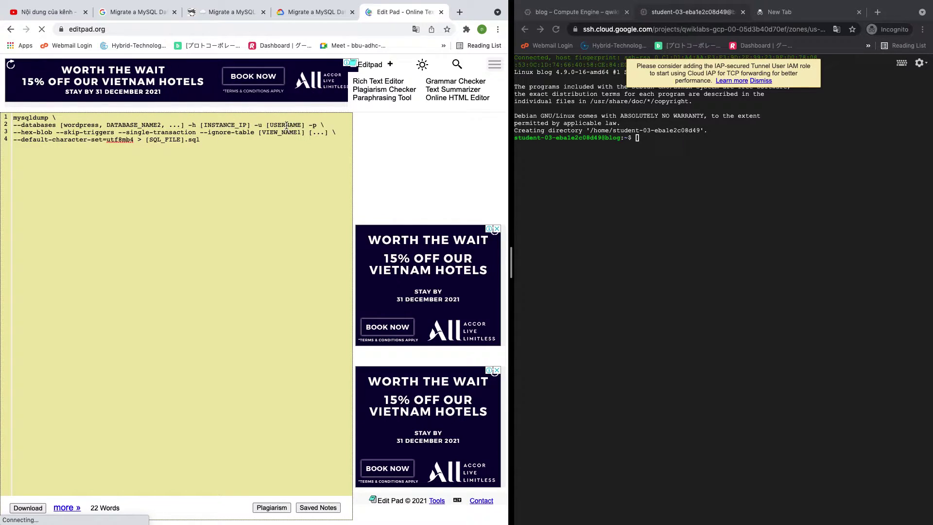
left_click_drag(306, 125, 267, 125)
key("ctrl+v")
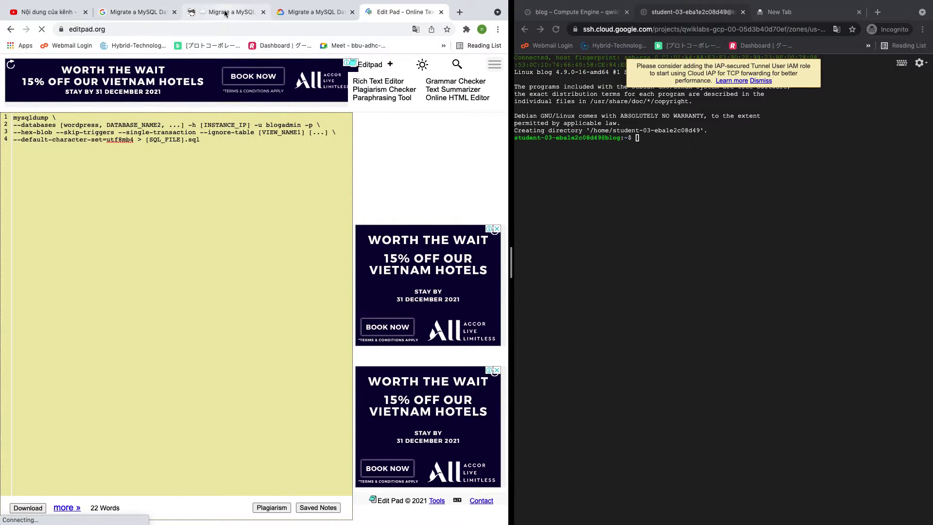
Try adding the database password after the password flag, then take it back out
left_click(225, 13)
left_click(142, 242)
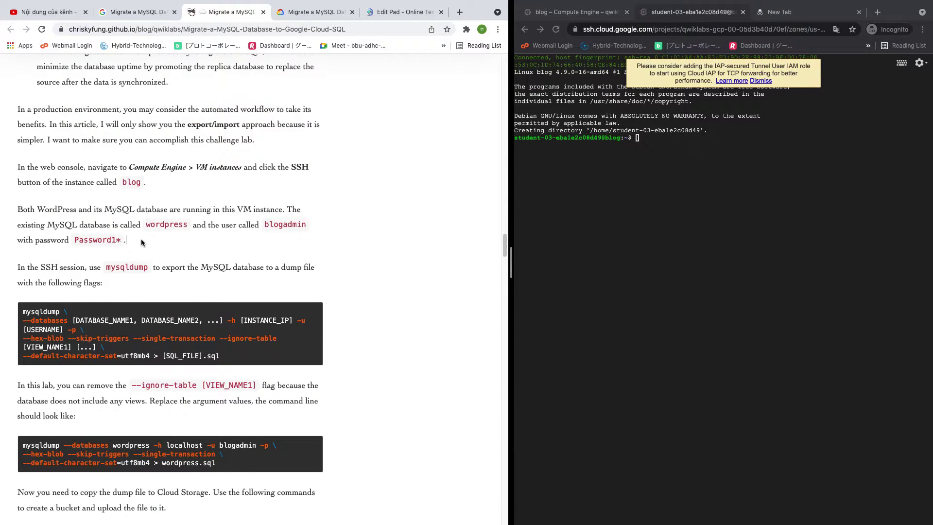
left_click_drag(123, 241, 72, 242)
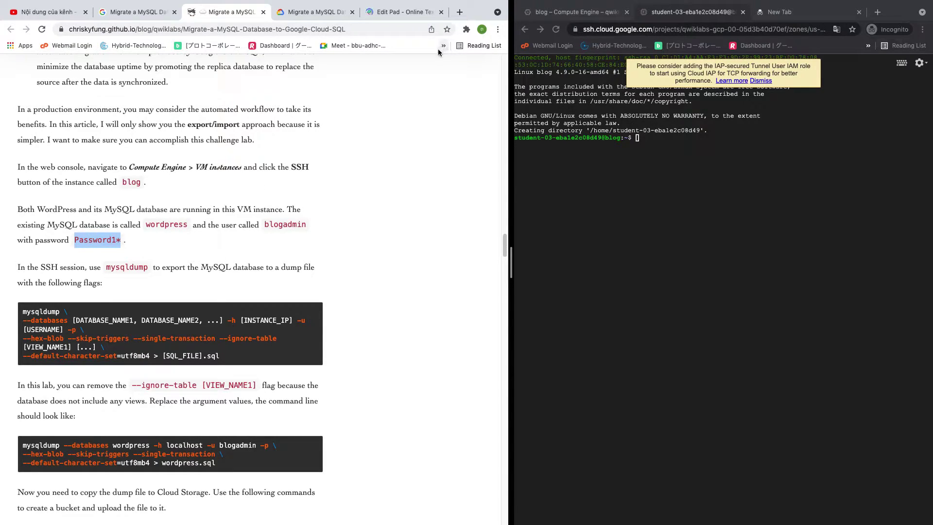
left_click(400, 12)
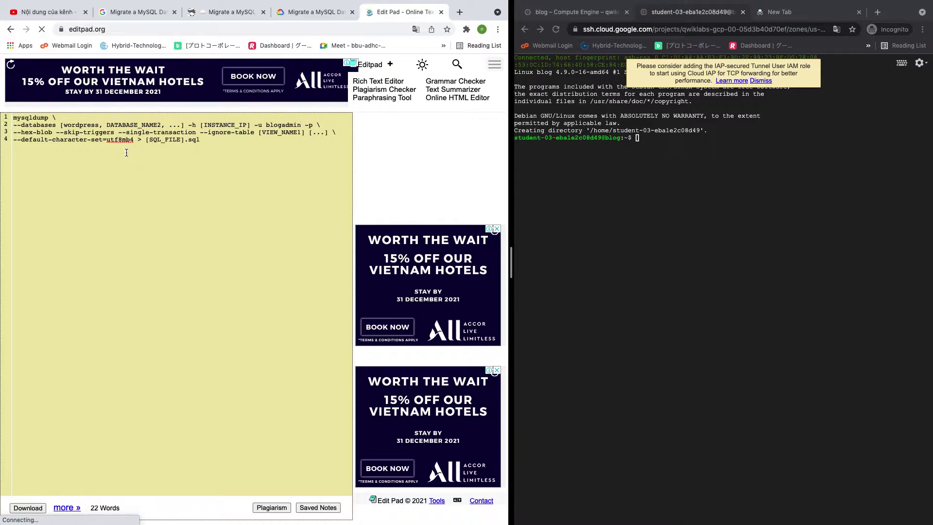
left_click(301, 125)
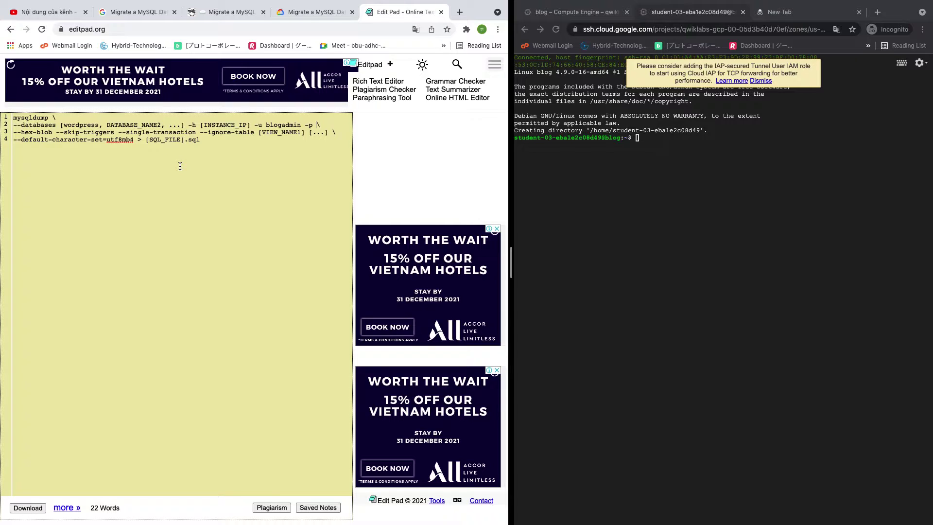
type("Password1*")
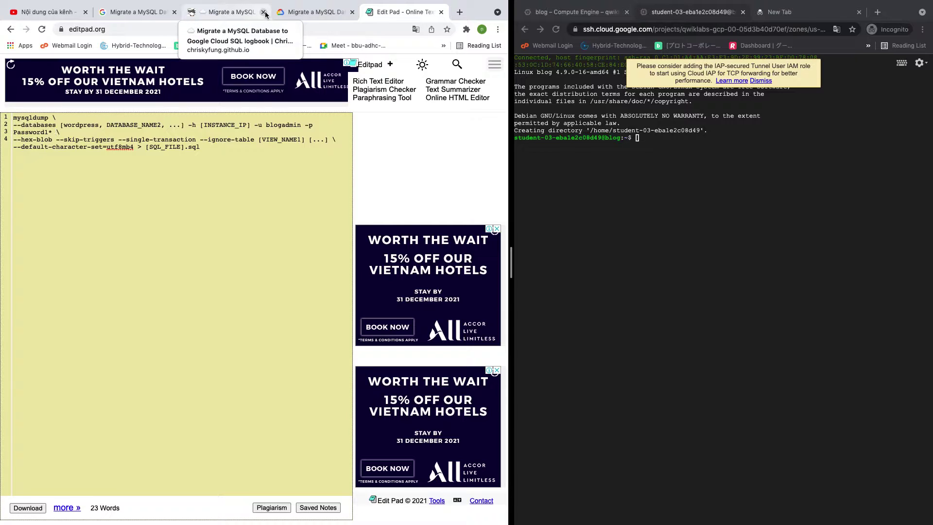
key("BackSpace")
key("BackSpace")
key("BackSpace")
key("BackSpace")
key("BackSpace")
key("BackSpace")
key("BackSpace")
key("BackSpace")
key("BackSpace")
key("BackSpace")
key("BackSpace")
key("BackSpace")
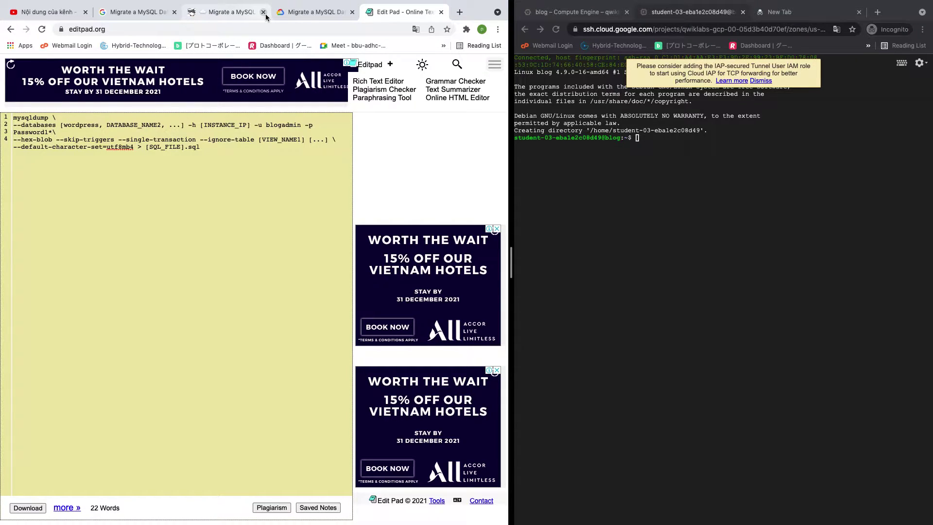
Replace the [SQL_FILE] placeholder with mysqldump as the output file name
left_click(226, 12)
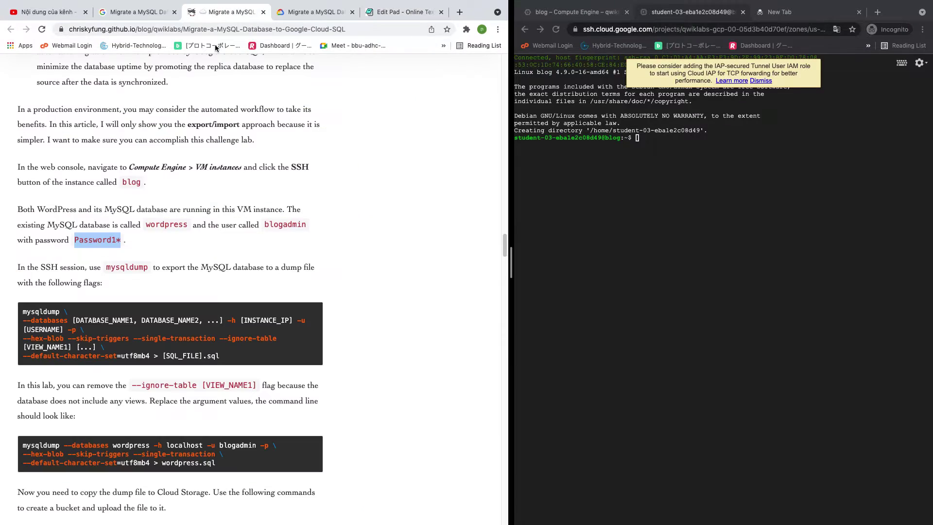
double_click(130, 268)
key("super+c")
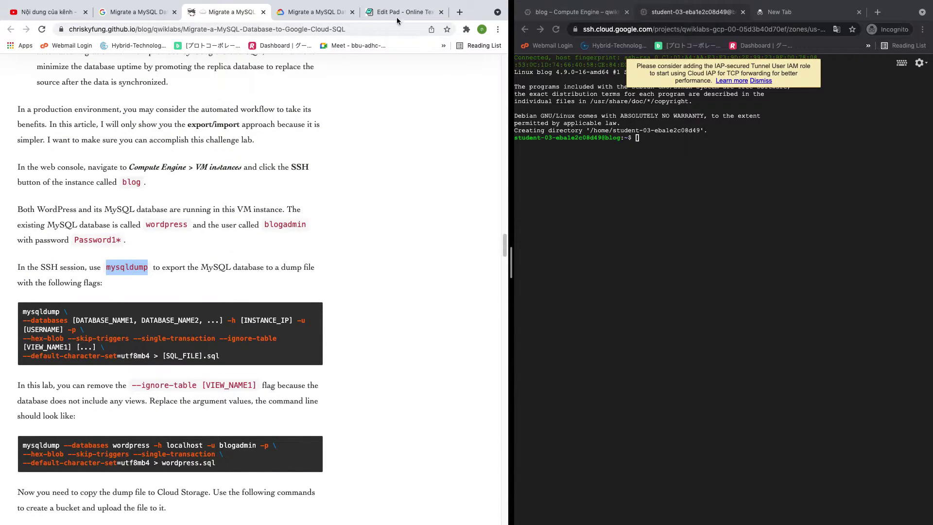
left_click(397, 15)
left_click_drag(186, 142, 147, 139)
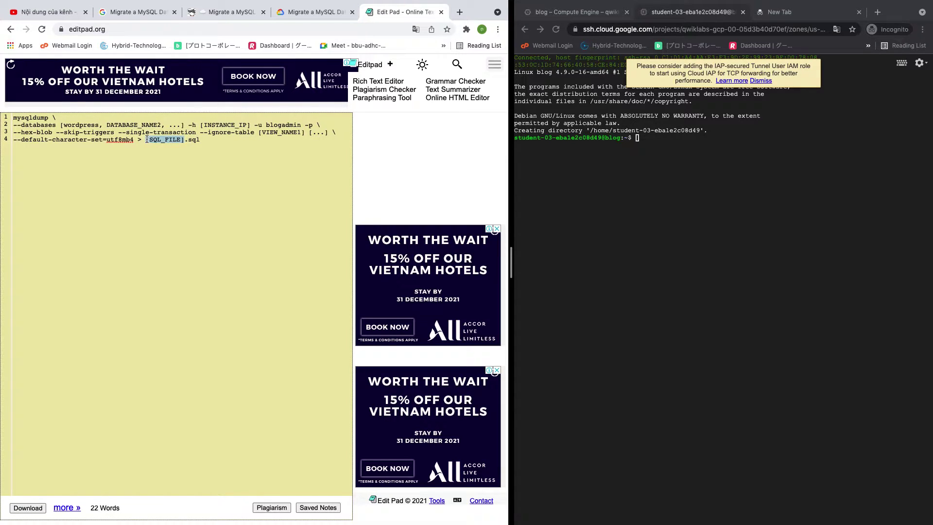
key("super+v")
Delete the --ignore-table [VIEW_NAME1] flag and the leftover [...] placeholder from the command
left_click(291, 14)
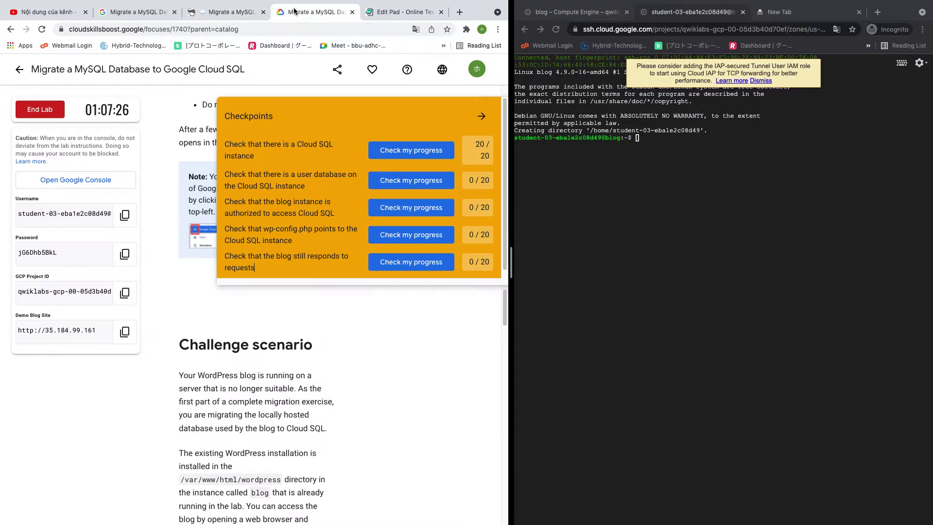
left_click(233, 13)
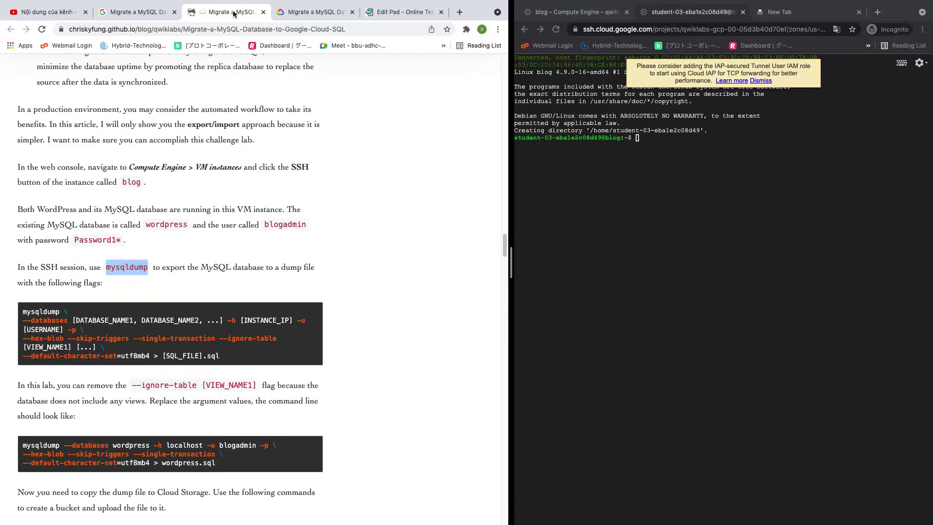
left_click(399, 11)
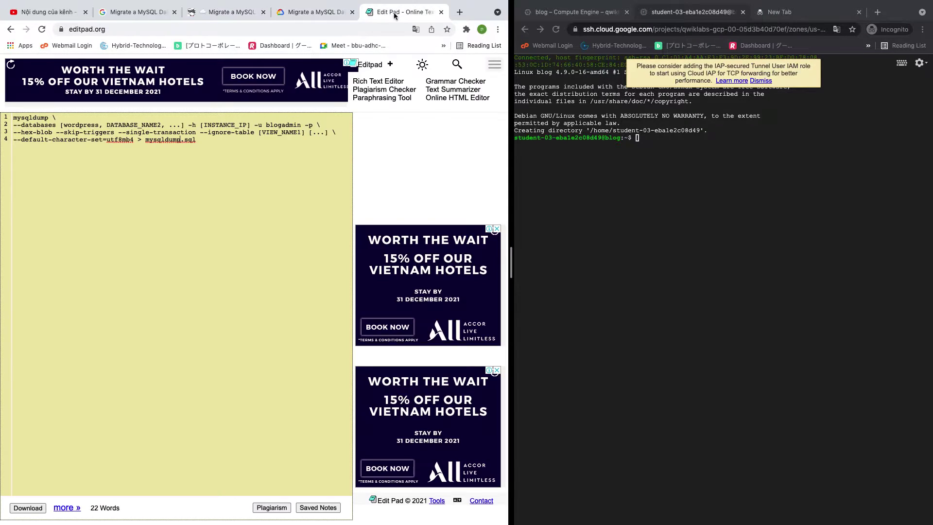
left_click_drag(200, 132, 305, 133)
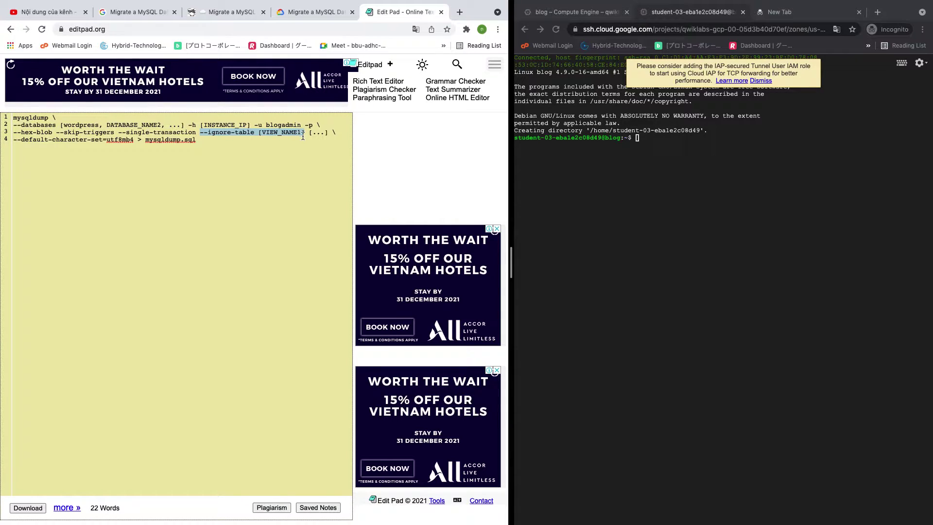
key("BackSpace")
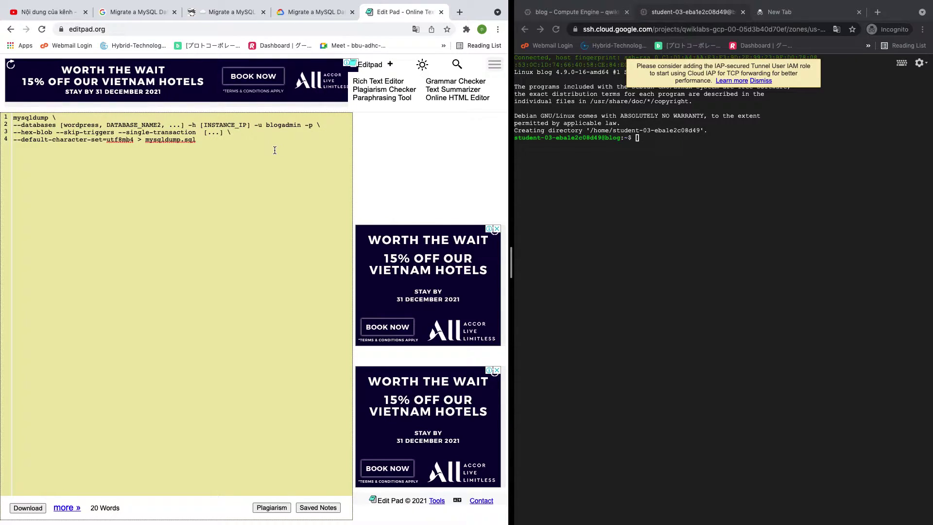
left_click_drag(224, 132, 204, 132)
key("BackSpace")
left_click(320, 7)
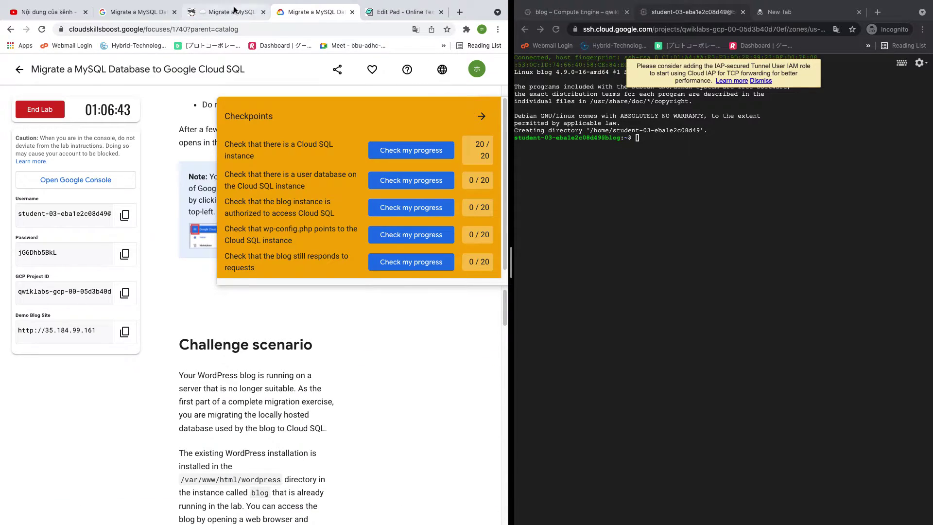
left_click(228, 12)
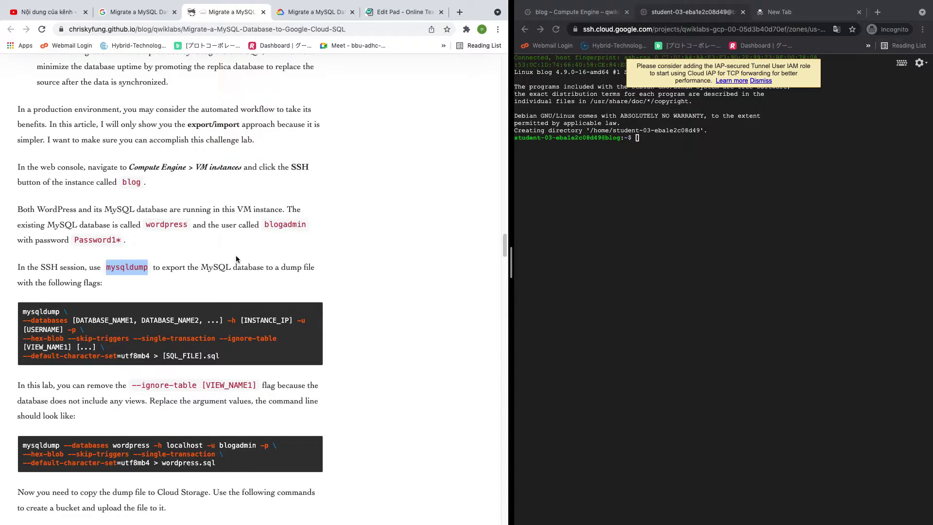
Run the finished mysqldump command in the SSH session and enter the database password from the guide
left_click_drag(228, 462, 6, 451)
key("super+c")
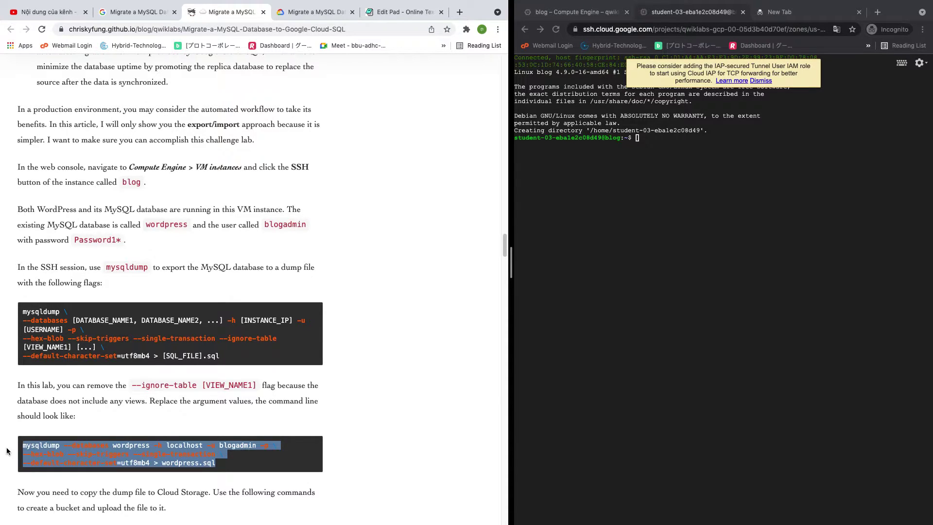
left_click(736, 206)
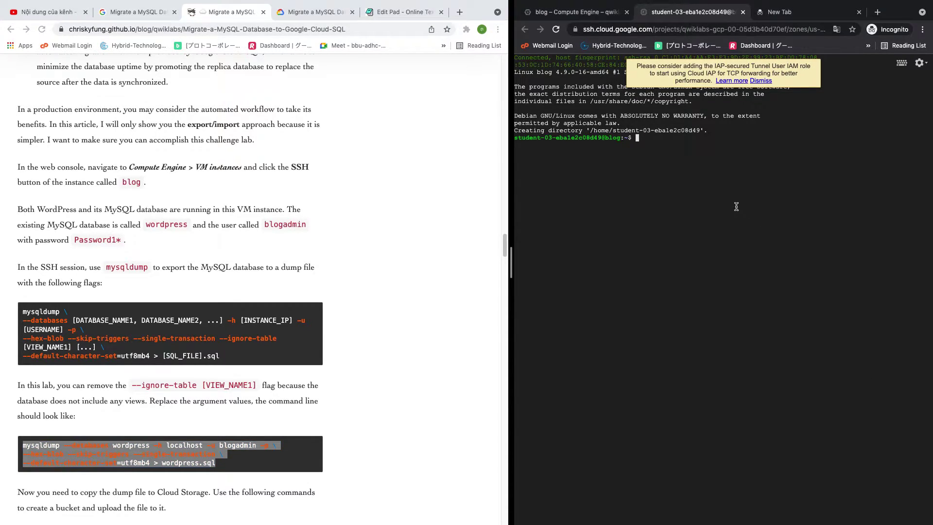
key("super+v")
key("Return")
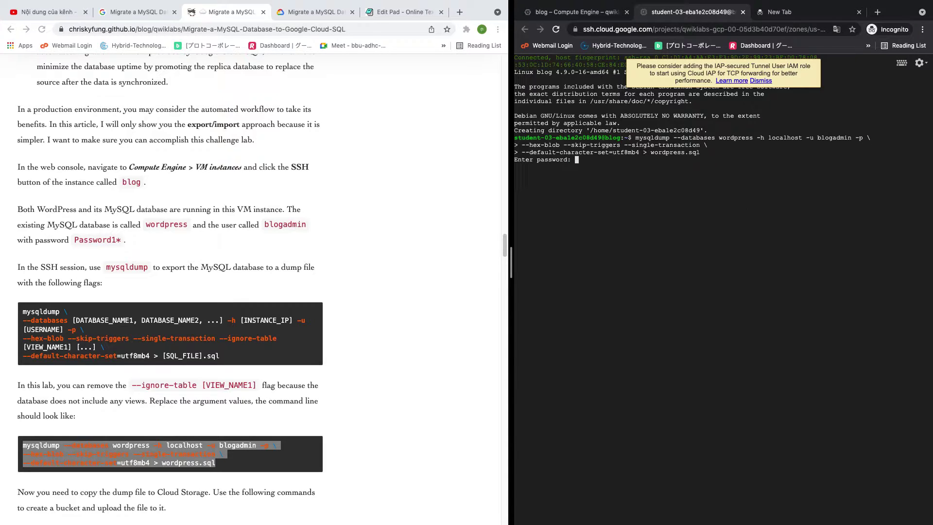
left_click(126, 243)
left_click_drag(122, 241, 75, 241)
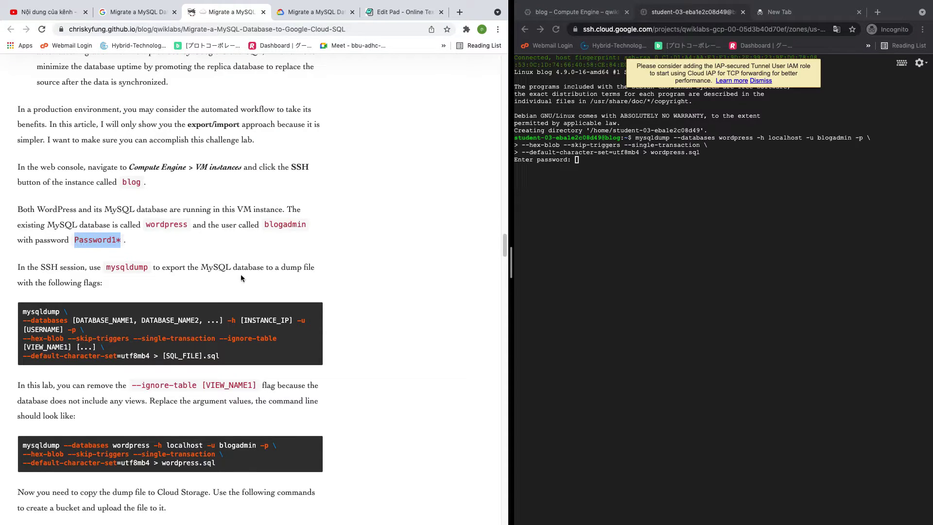
left_click(603, 224)
key("super+v")
key("Return")
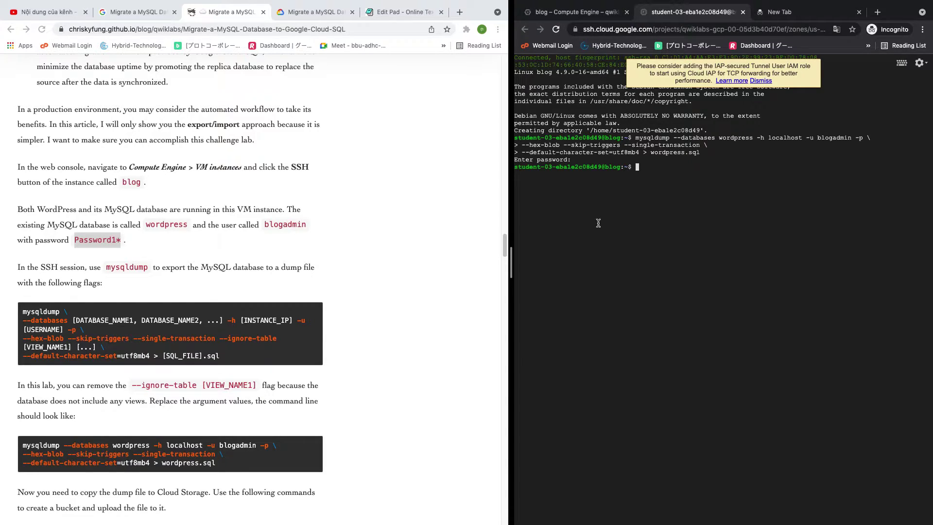
Rerun the export command and resubmit the password, clearing stray text from the new tab's address bar
key("Up")
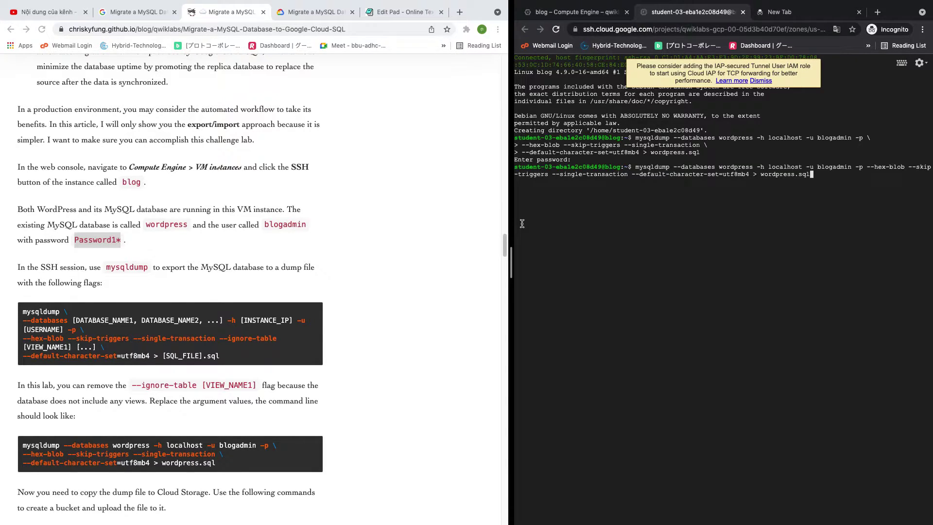
key("Return")
left_click(586, 12)
left_click(683, 12)
left_click(797, 11)
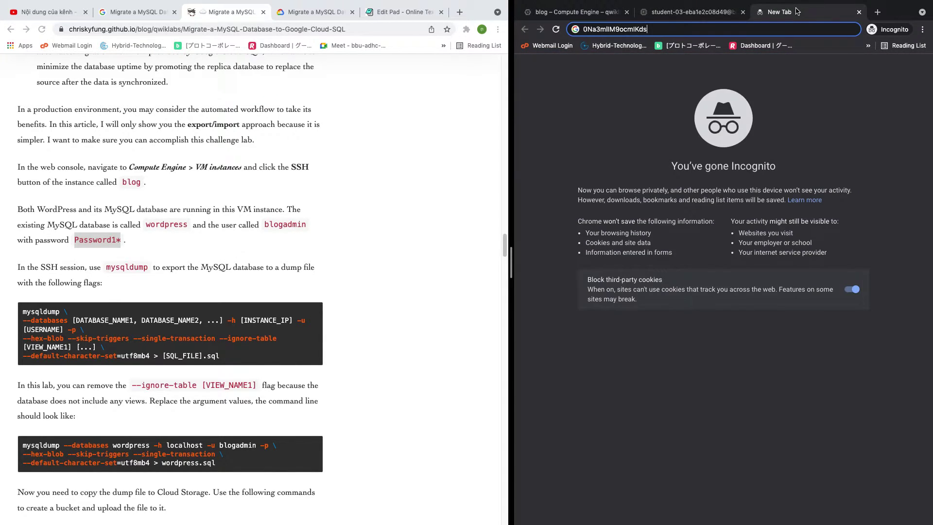
right_click(627, 29)
left_click(642, 78)
left_click(576, 12)
left_click(661, 12)
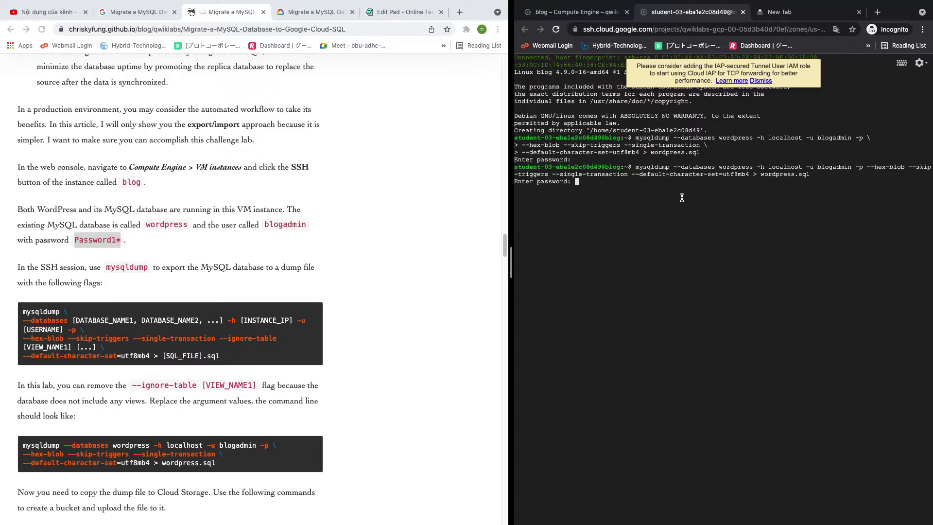
key("Return")
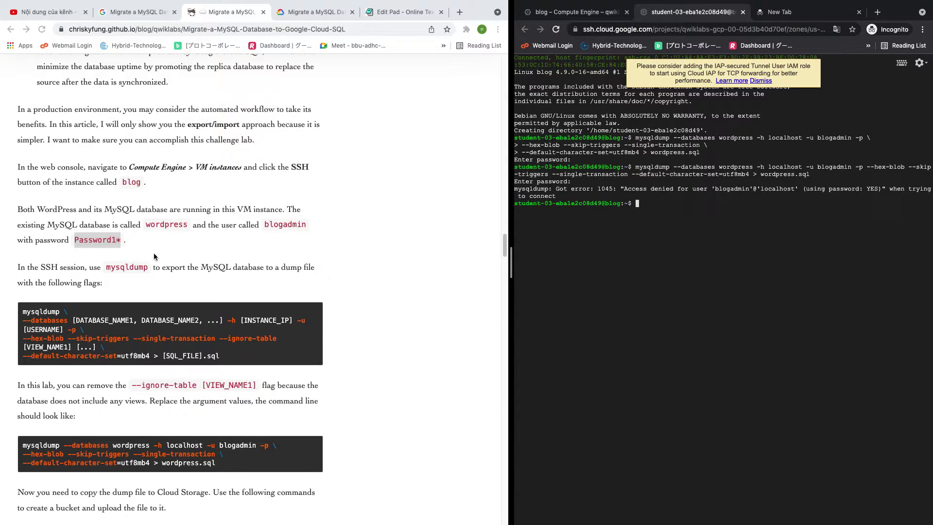
Reselect the password in the article and run the export again; it fails with Access denied
left_click(113, 244)
left_click(116, 239)
left_click_drag(116, 239, 74, 241)
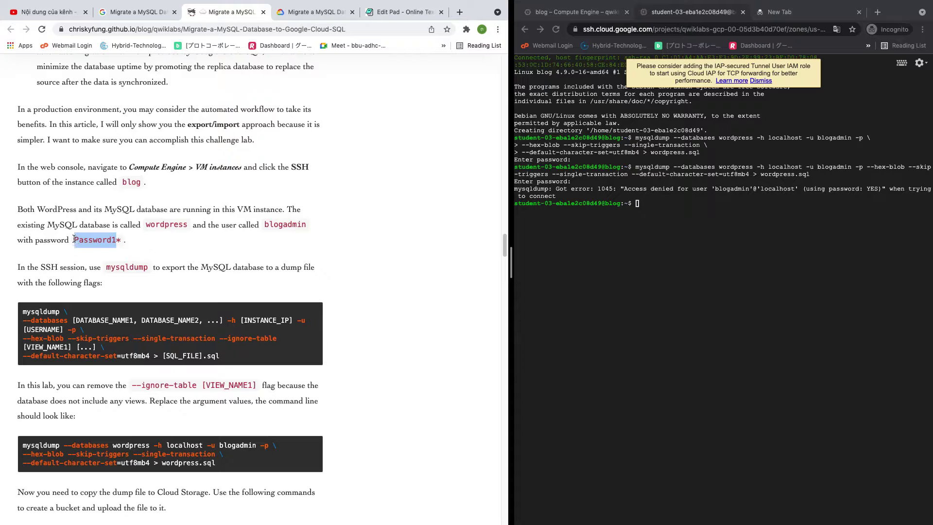
left_click(652, 213)
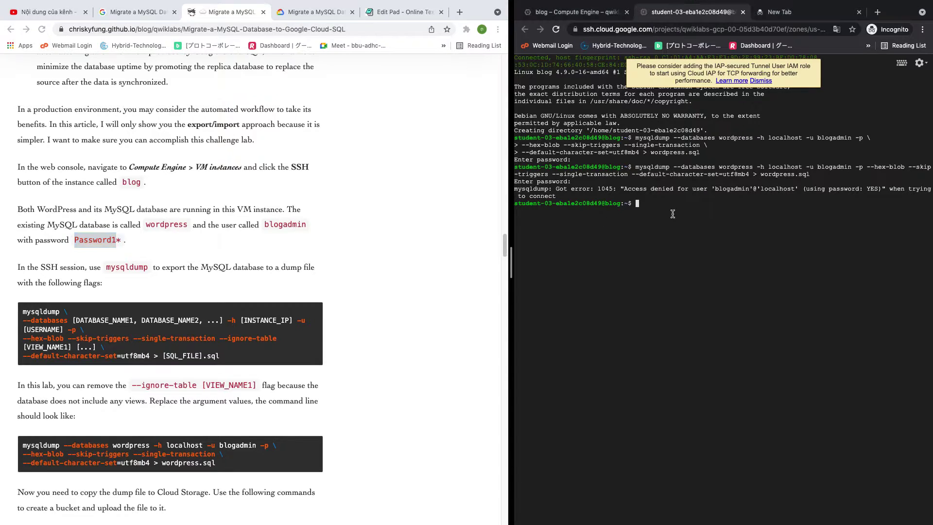
key("Up")
key("Return")
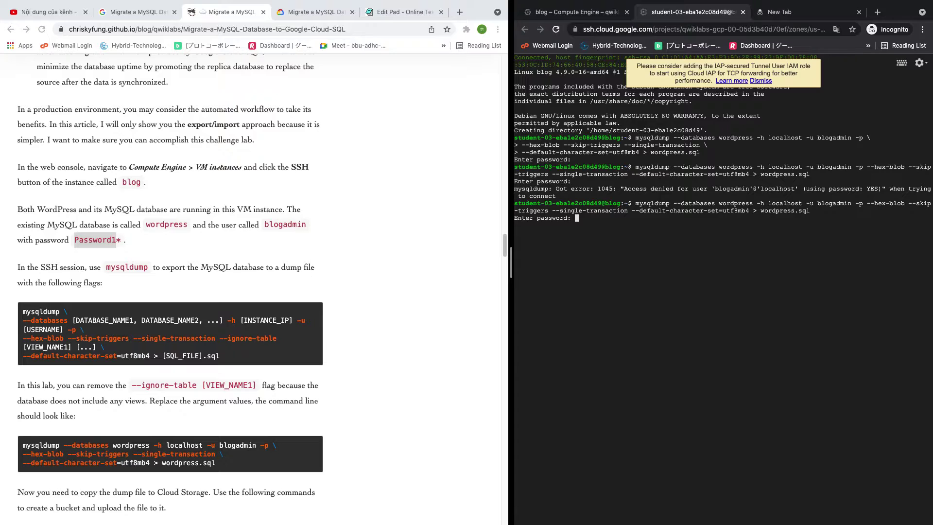
key("Return")
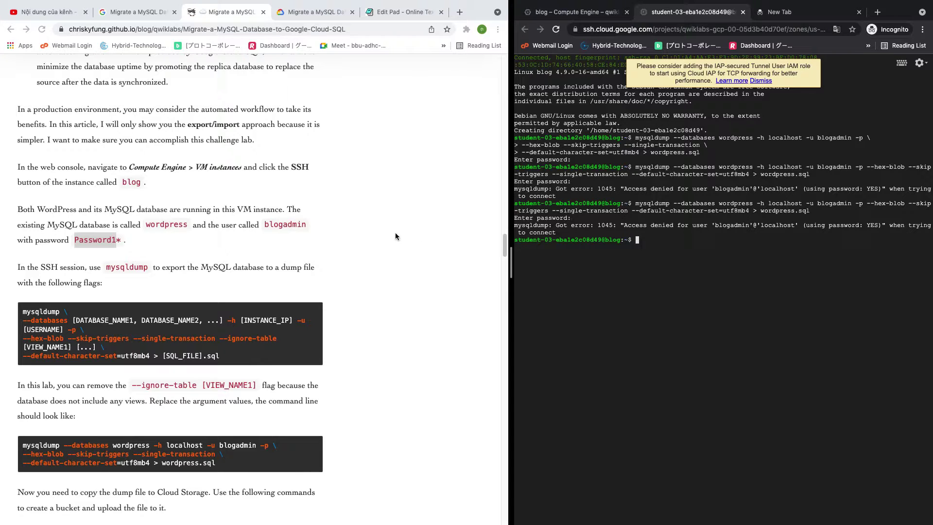
scroll(230, 244, "down", 1)
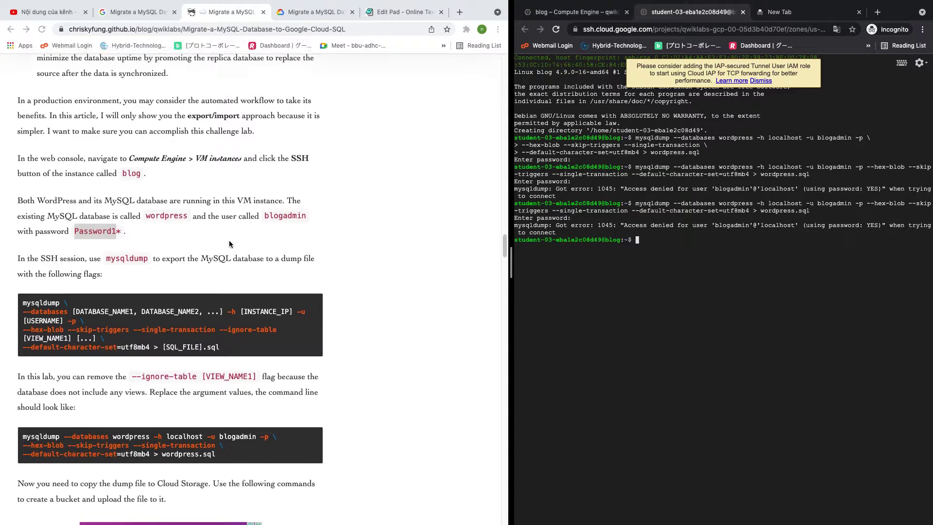
scroll(230, 244, "down", 5)
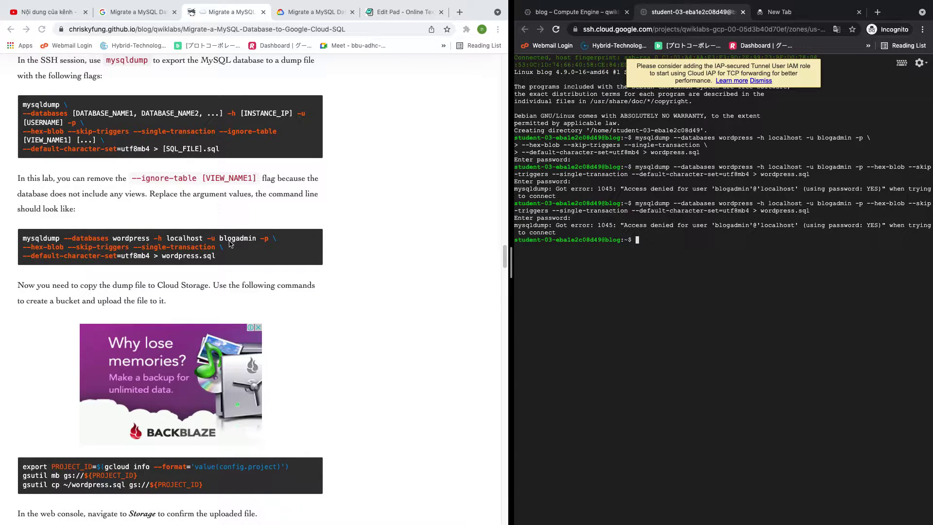
scroll(229, 244, "down", 4)
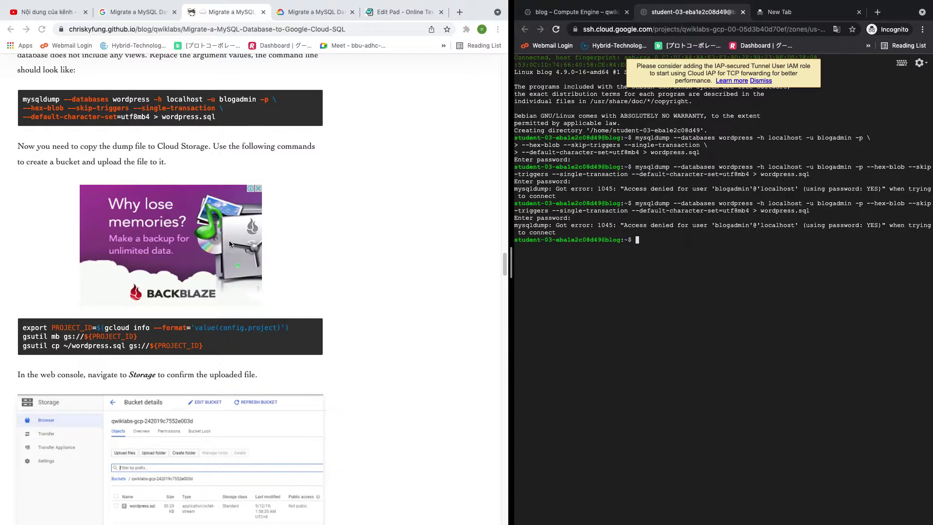
scroll(229, 243, "down", 5)
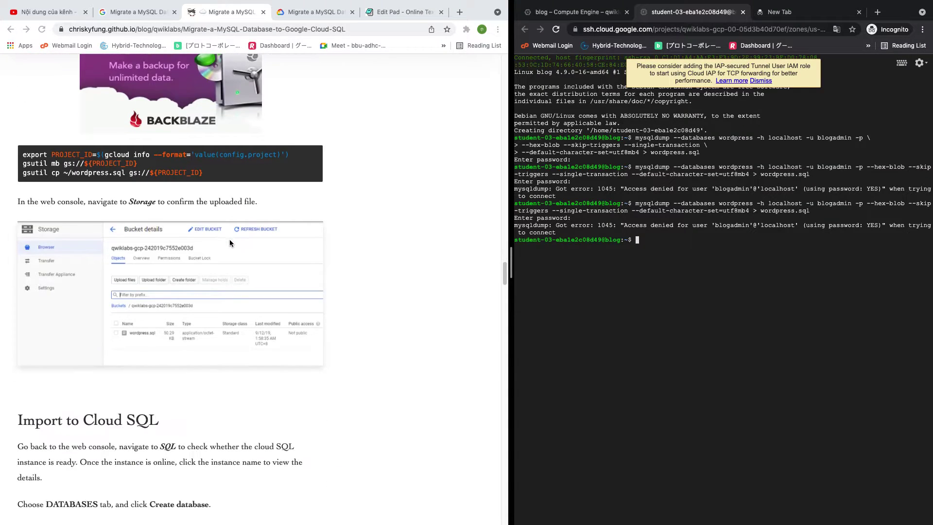
scroll(229, 239, "down", 9)
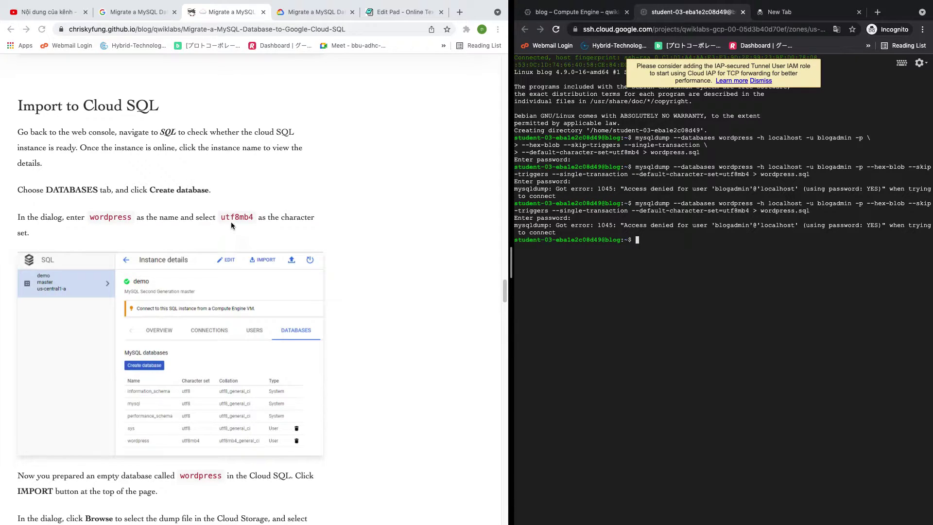
scroll(231, 220, "up", 7)
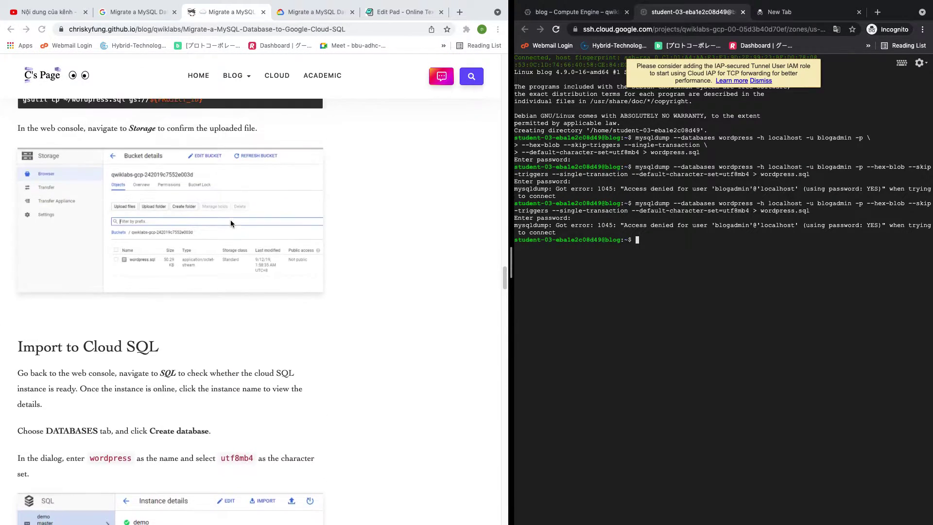
scroll(230, 220, "up", 8)
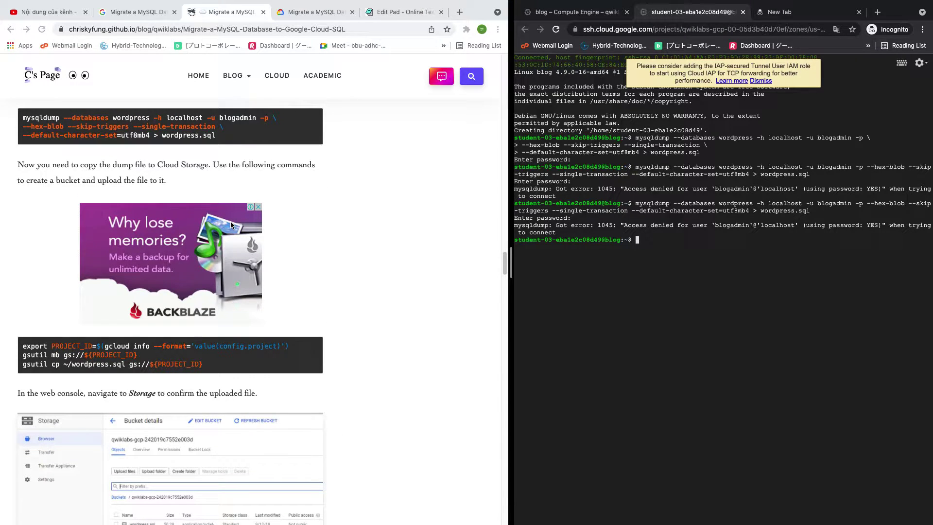
scroll(231, 223, "up", 5)
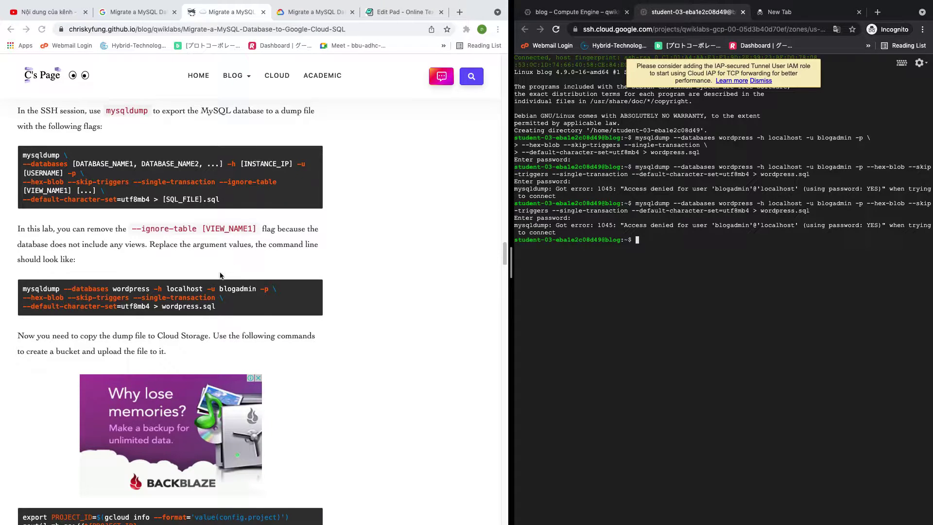
scroll(197, 298, "up", 5)
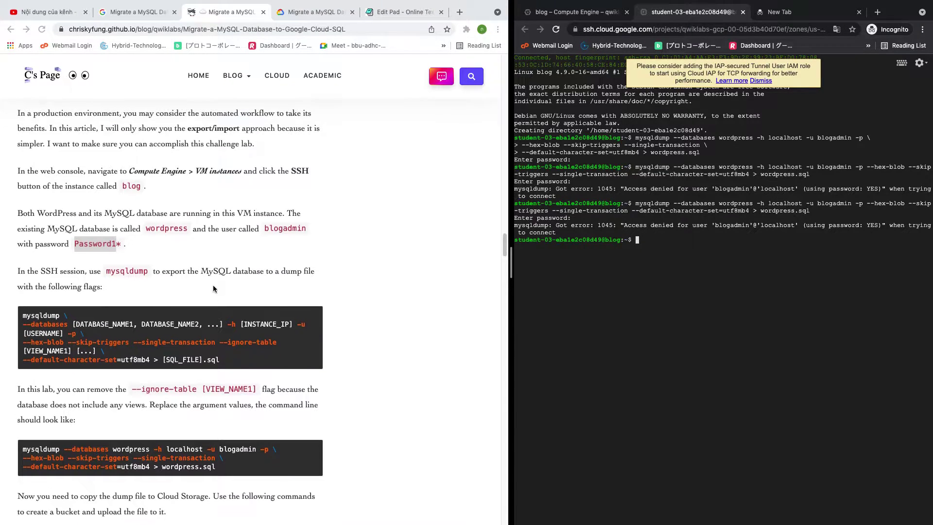
Rerun the mysqldump export in the SSH terminal and submit the password prompt
left_click(313, 12)
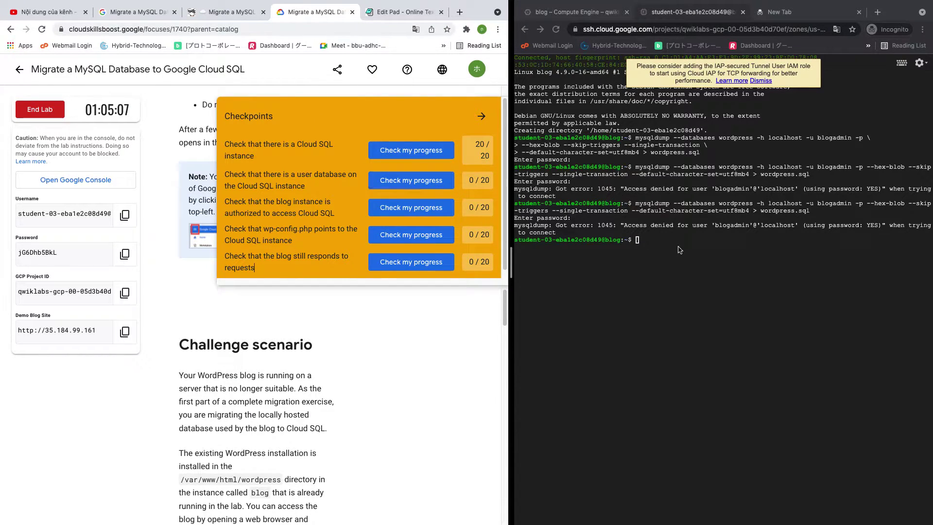
left_click(652, 246)
key("Up")
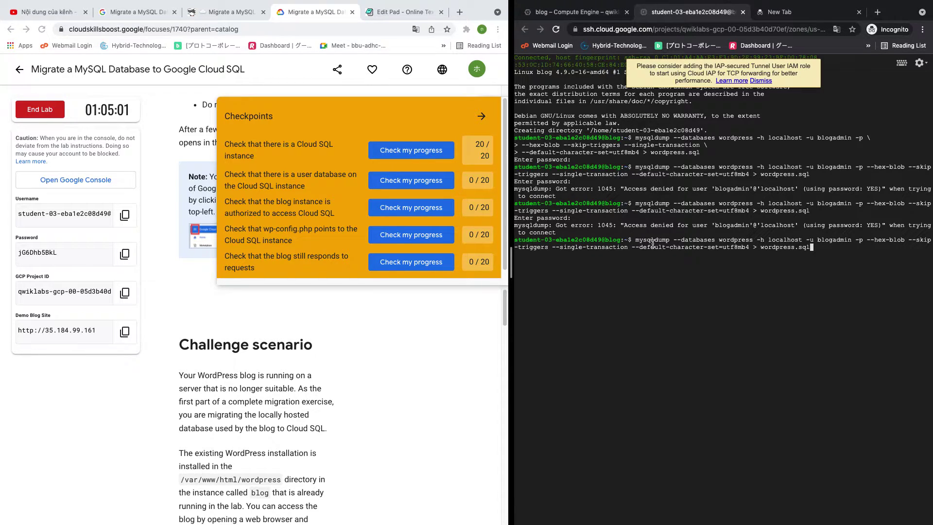
key("Return")
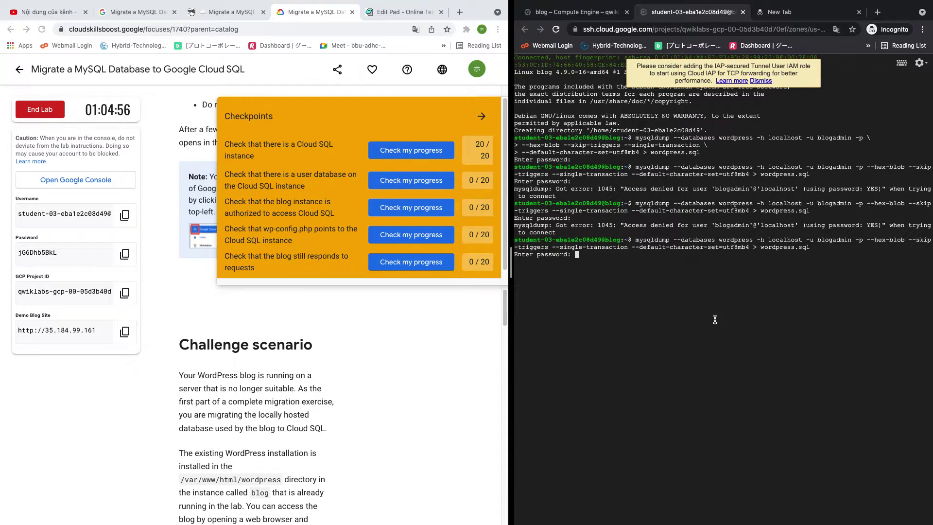
key("Return")
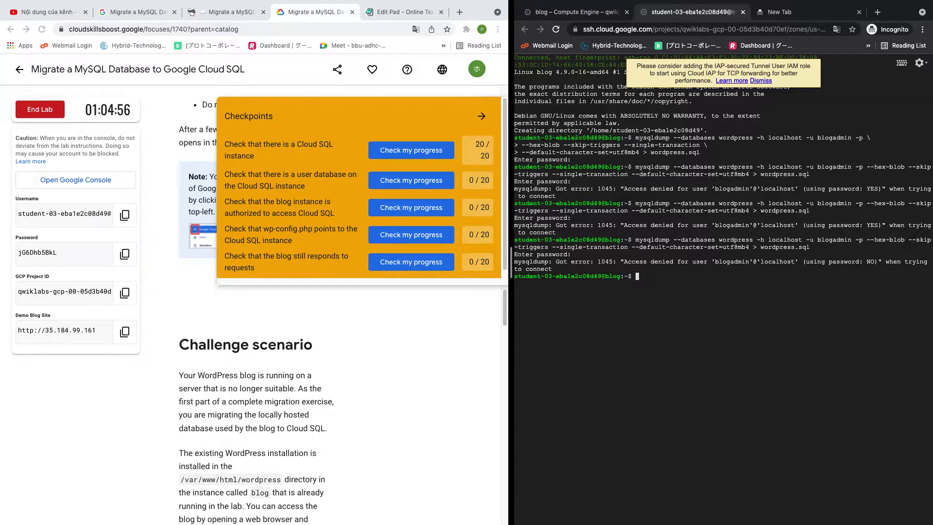
key("Up")
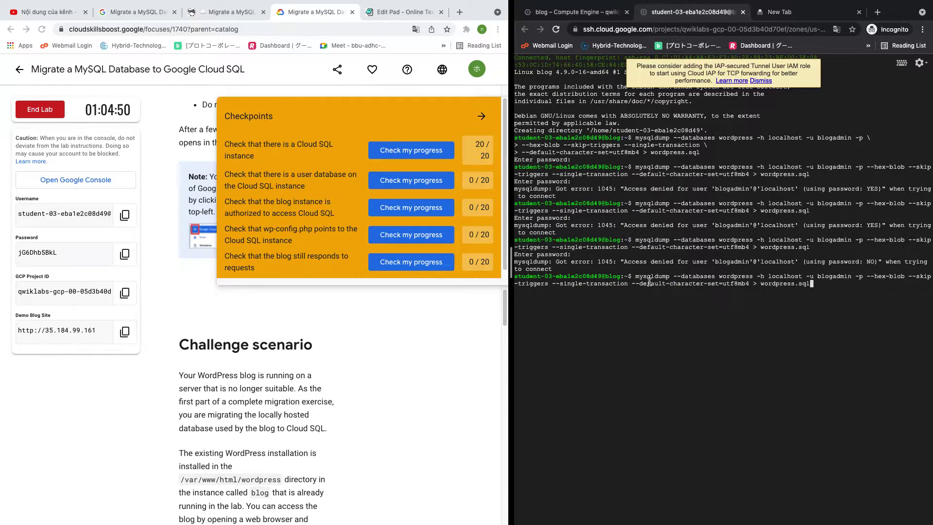
Copy the database password from the tutorial and retry the export command
left_click(396, 10)
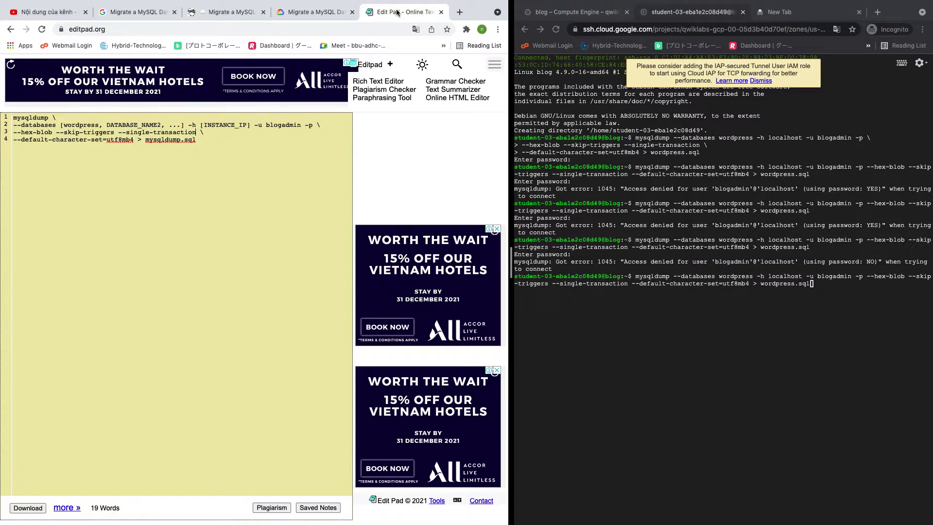
left_click(314, 11)
left_click(239, 13)
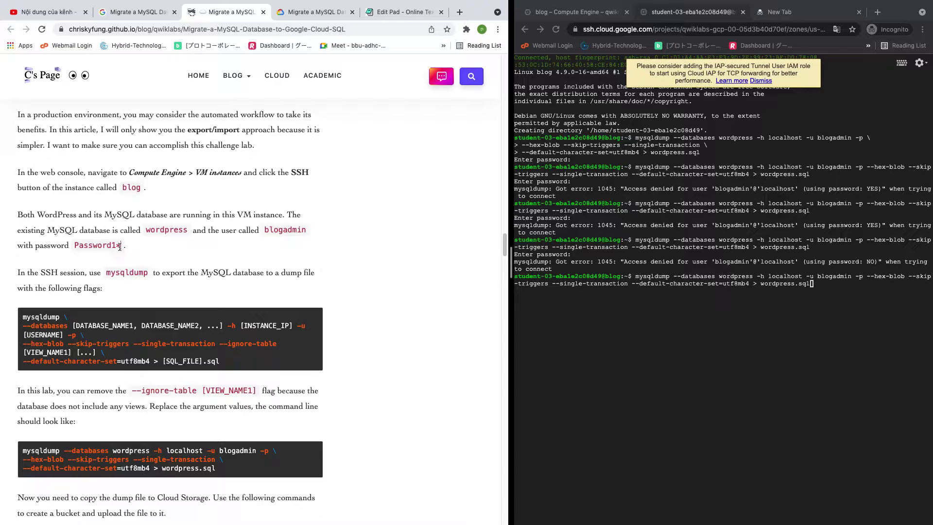
left_click_drag(118, 246, 76, 245)
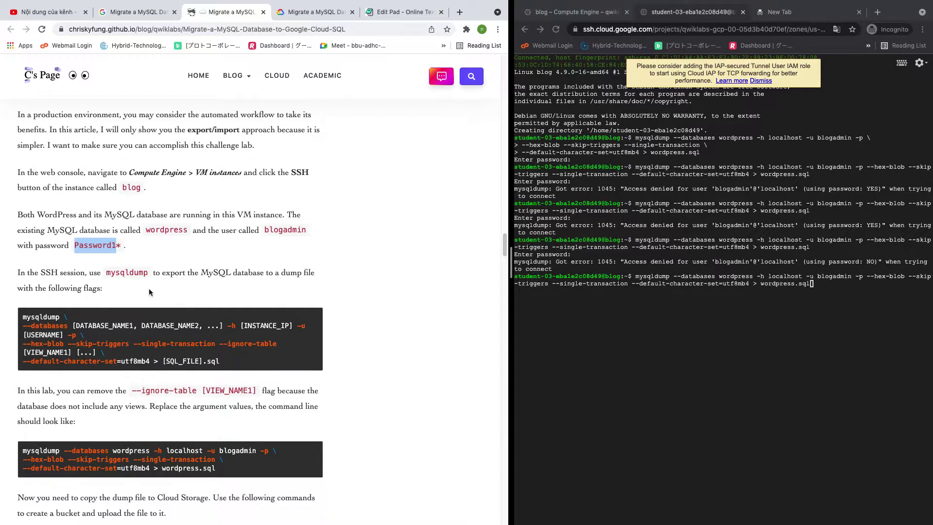
left_click(828, 300)
key("Return")
key("Return")
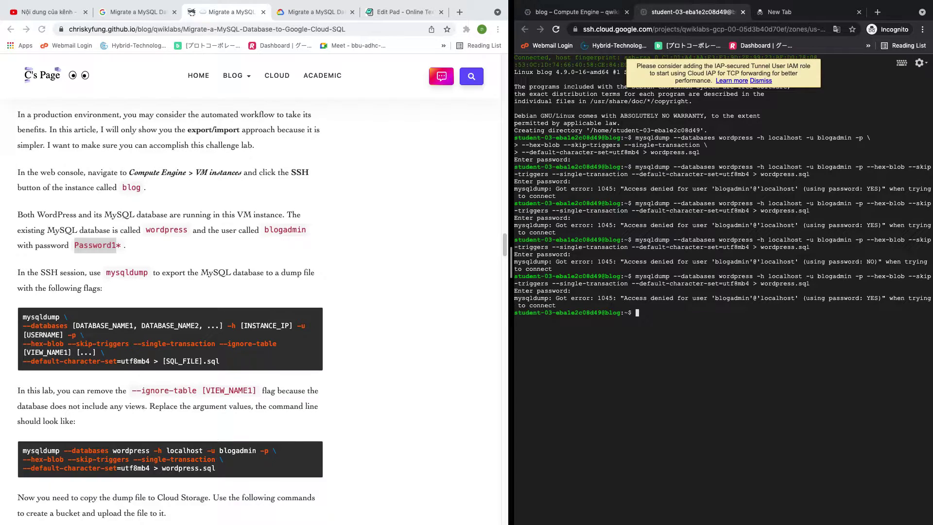
key("Up")
key("Return")
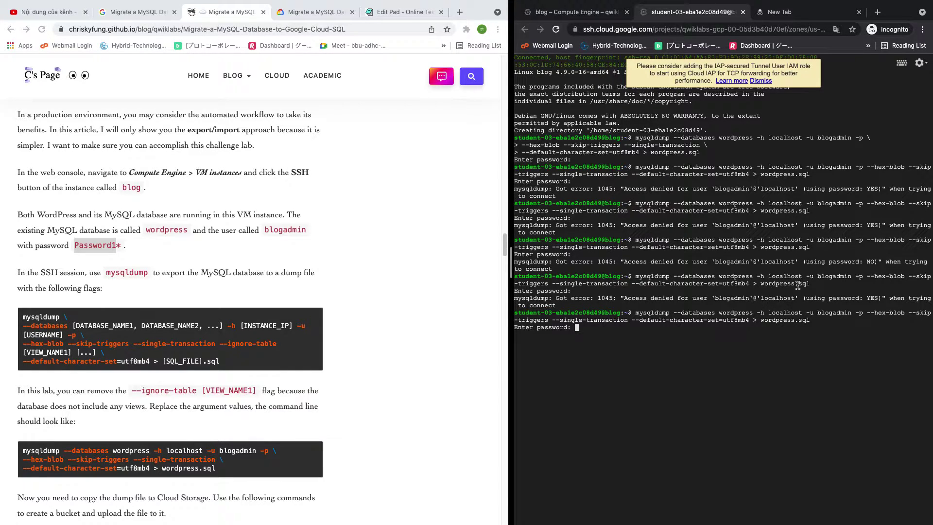
Paste the full password at the prompt to complete the export, and run ls to see wordpress.sql
left_click(122, 248)
left_click(122, 247)
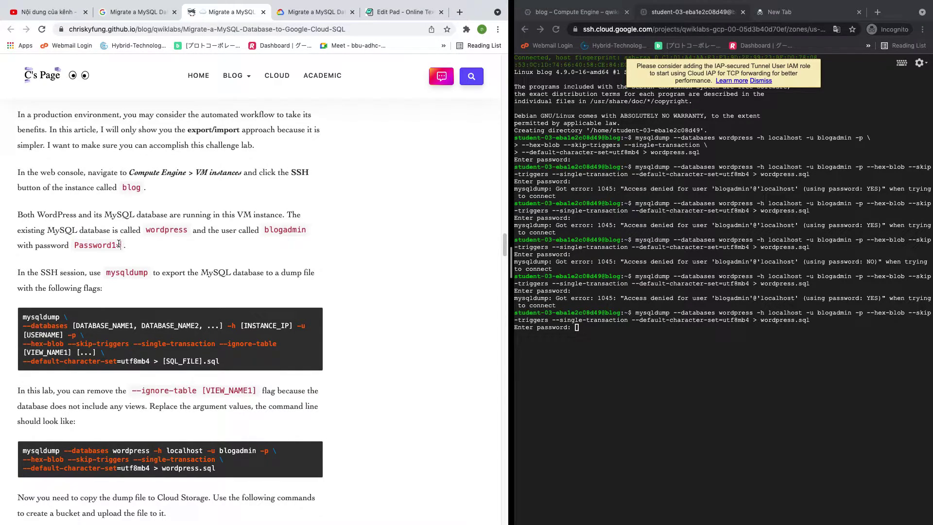
left_click_drag(122, 247, 75, 243)
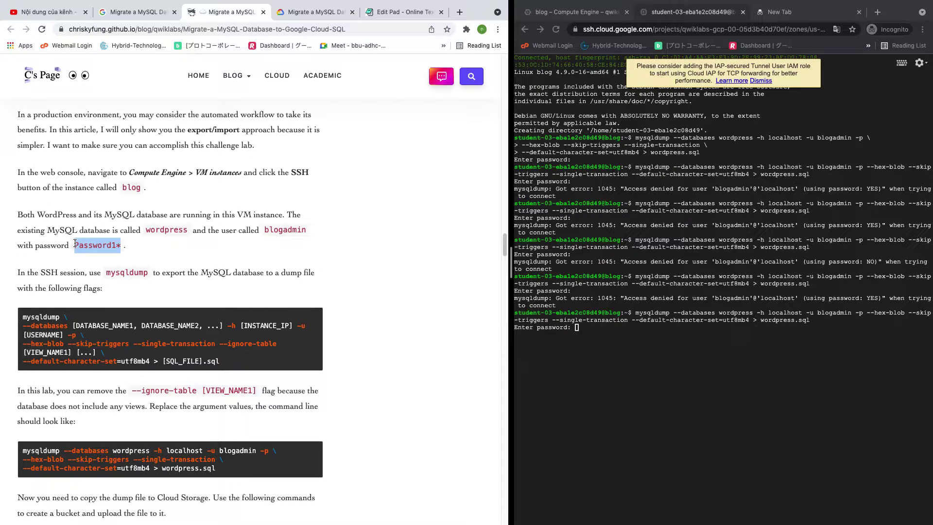
left_click(626, 350)
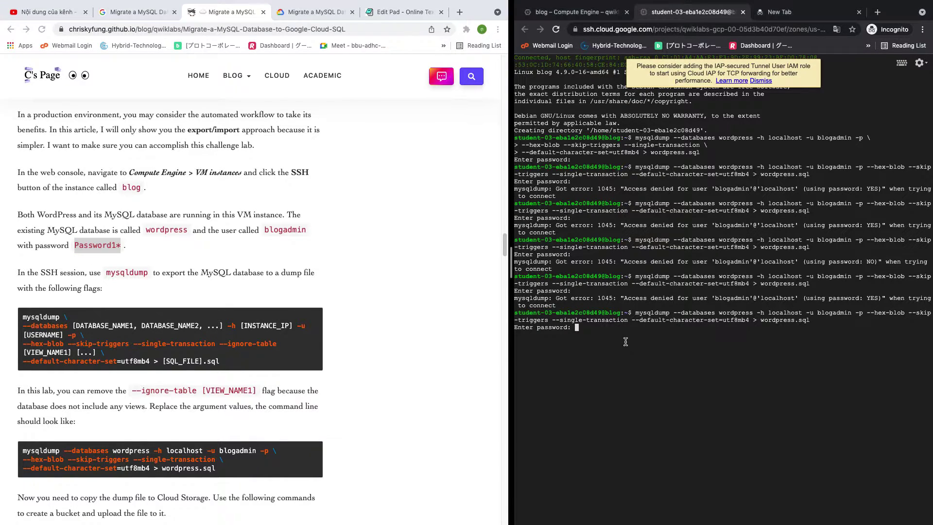
key("super+v")
key("Return")
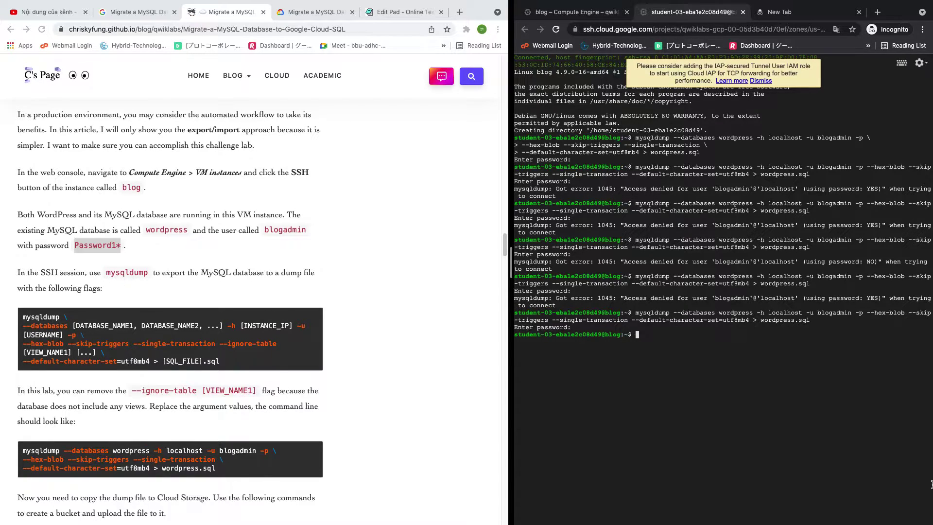
type("ls")
key("Return")
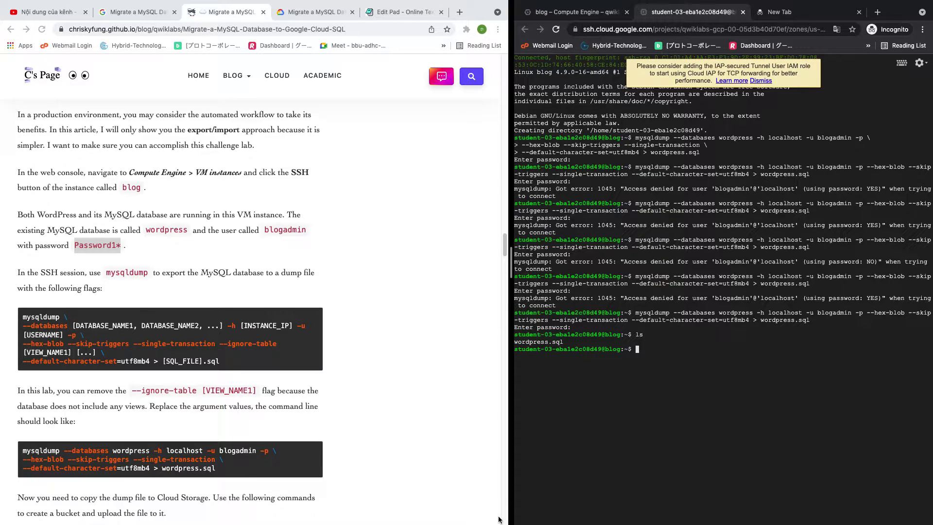
Delete the old wordpress.sql with rm and confirm with ls that it is gone
type("rm w")
key("Tab")
key("Return")
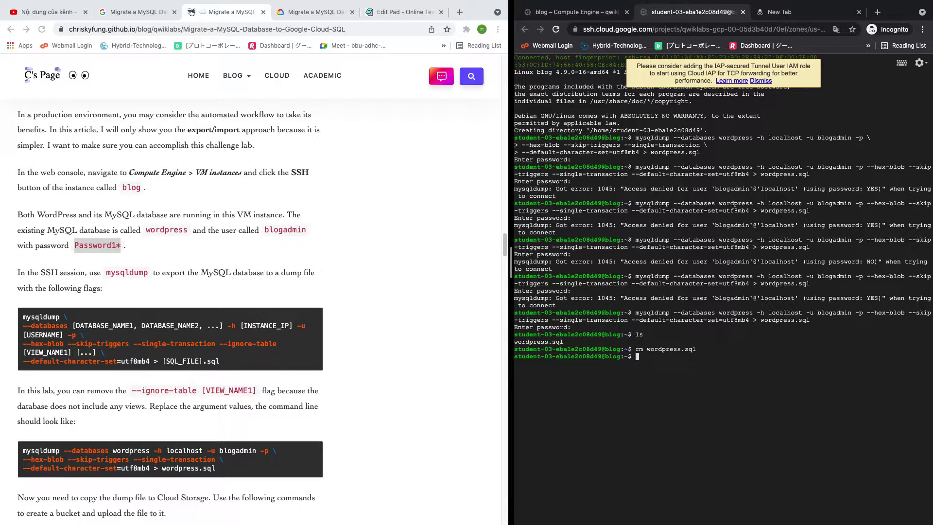
type("ls")
key("Return")
Rerun the recalled mysqldump export with the password, then confirm with ls that wordpress.sql exists
type("rm w")
key("Tab")
key("Up")
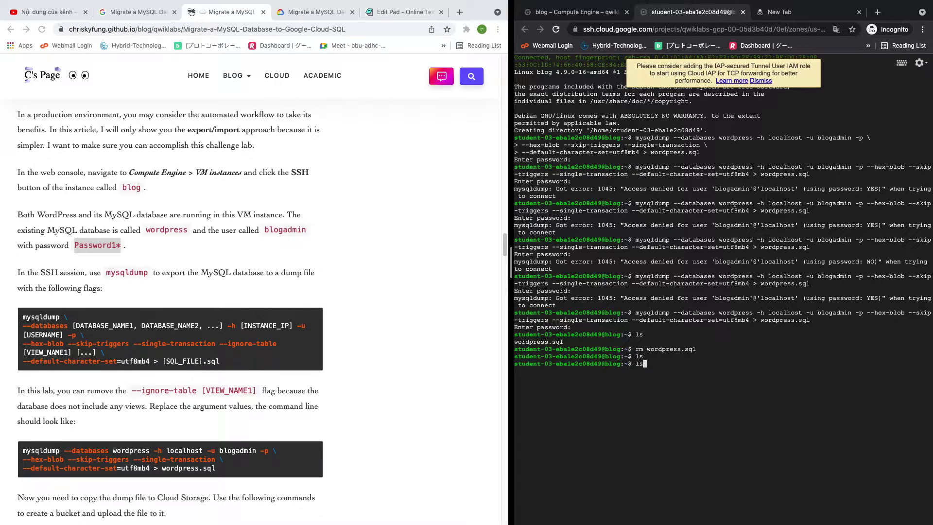
key("Up")
key("Up")
key("Up")
key("Return")
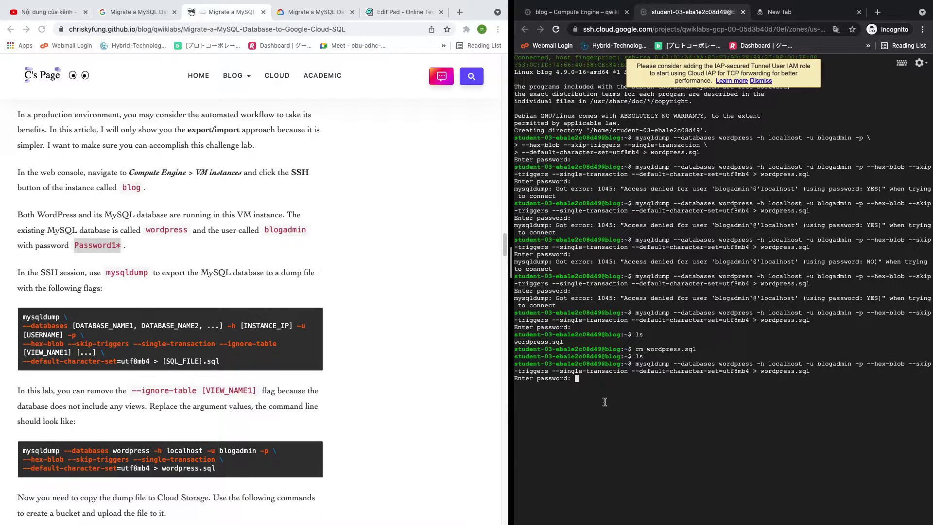
key("Return")
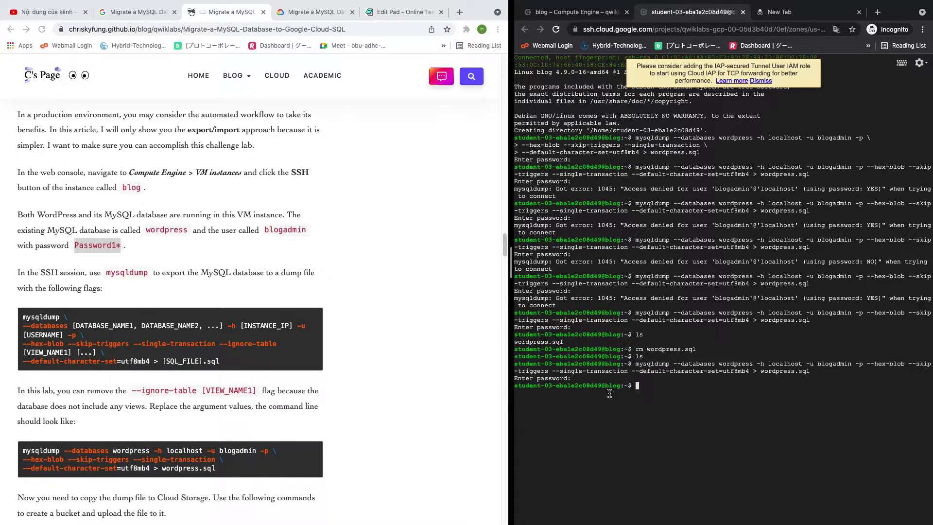
type("ls")
key("Return")
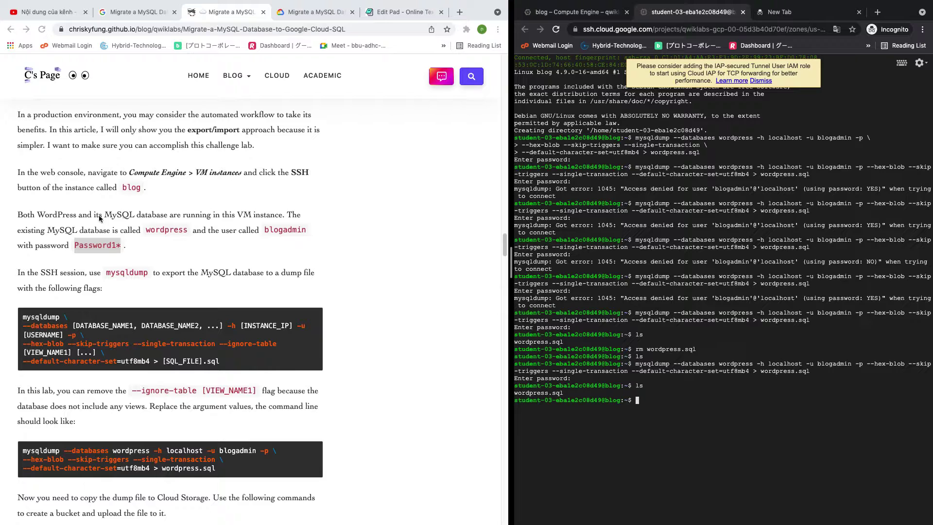
Run the guide's export, gsutil mb and gsutil cp commands to upload wordpress.sql to a project-named bucket
scroll(131, 284, "down", 1)
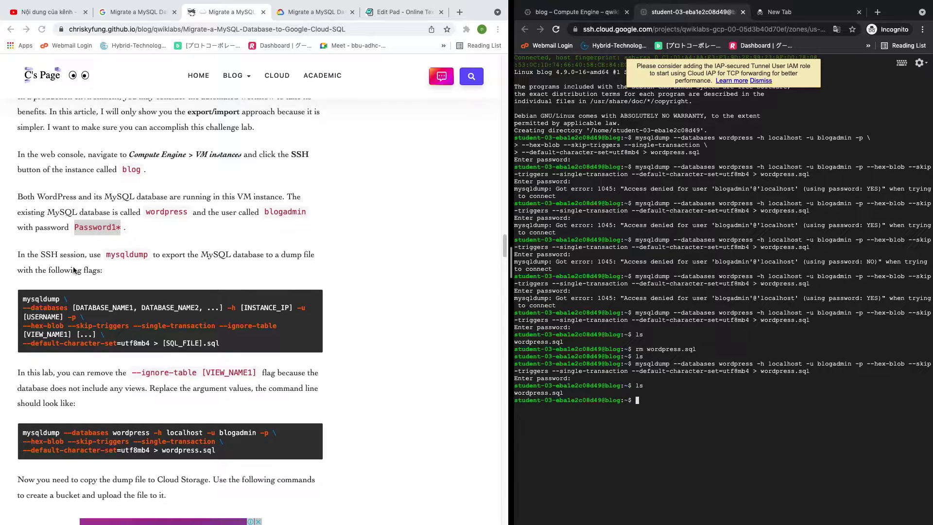
scroll(64, 270, "down", 3)
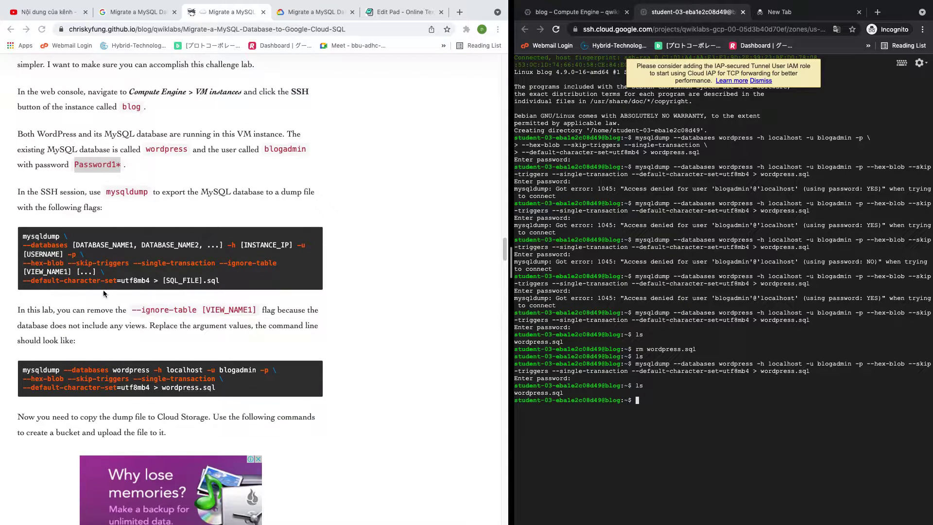
left_click(22, 370)
left_click_drag(22, 369, 146, 395)
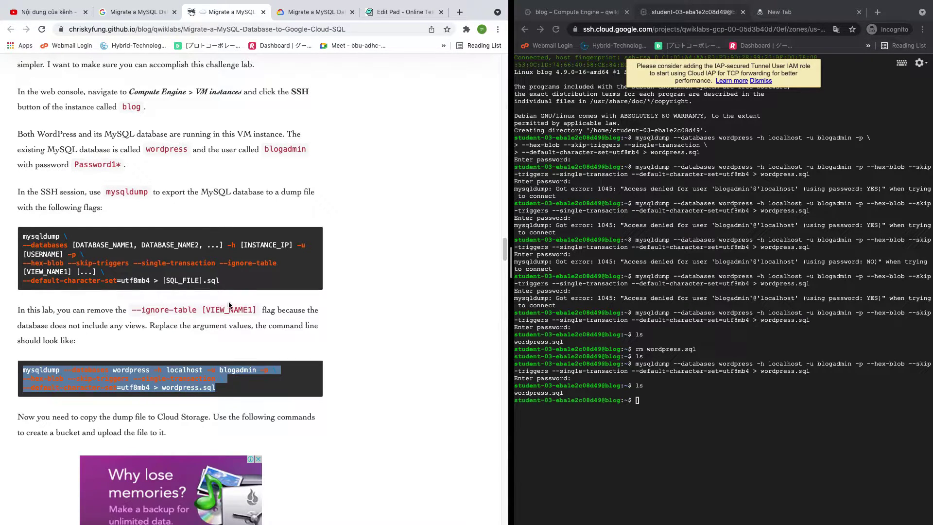
scroll(229, 304, "down", 15)
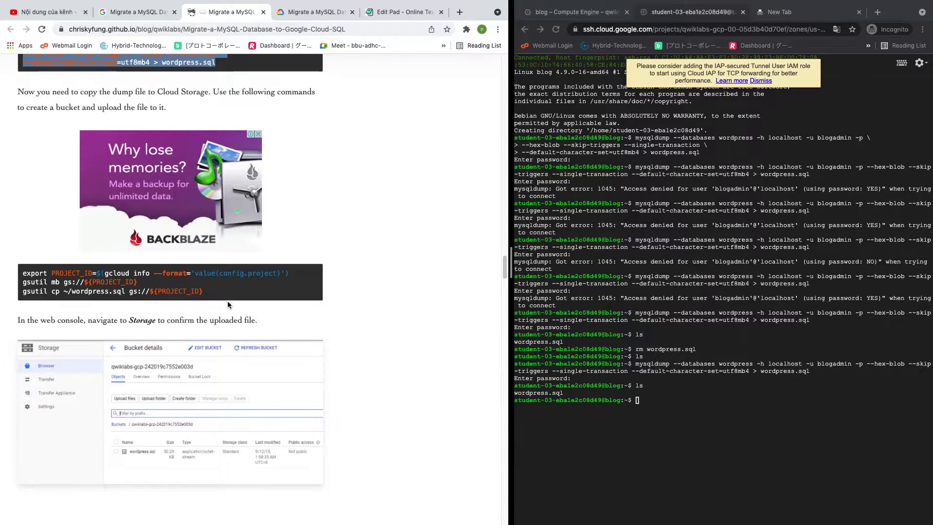
scroll(228, 305, "down", 2)
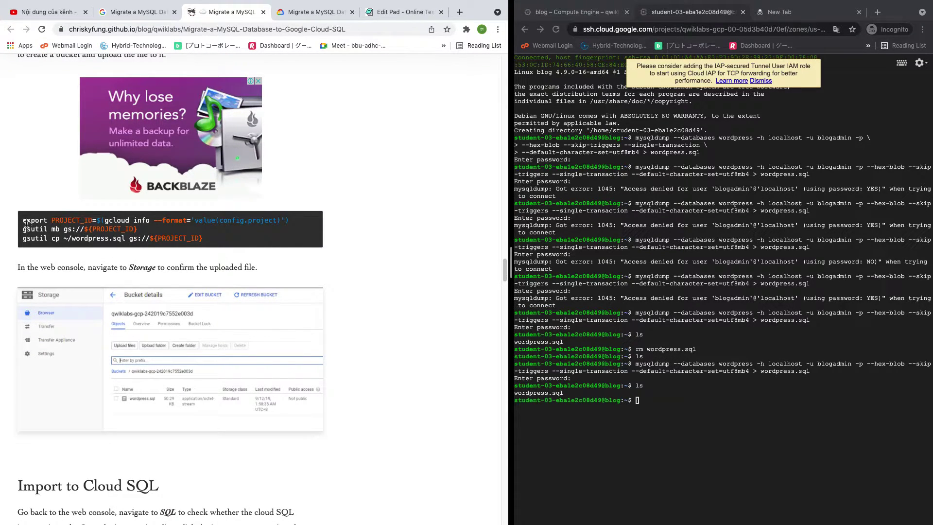
left_click_drag(23, 220, 234, 248)
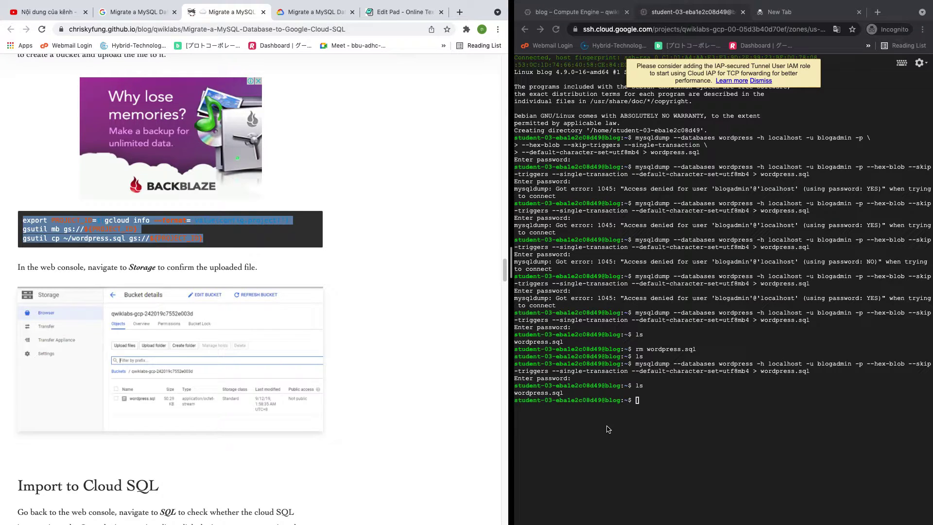
left_click(649, 412)
type("export PROJECT_ID=$(gcloud info --format='value(config.project)')")
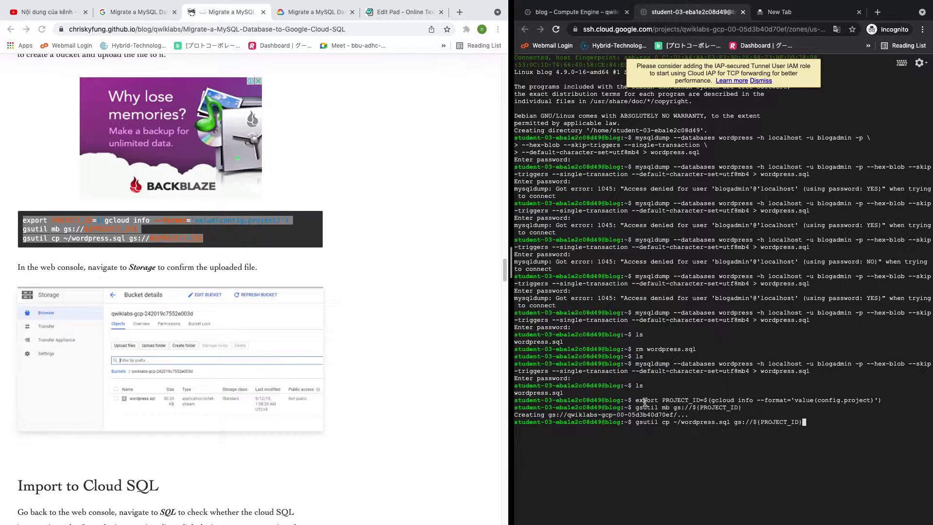
key("Return")
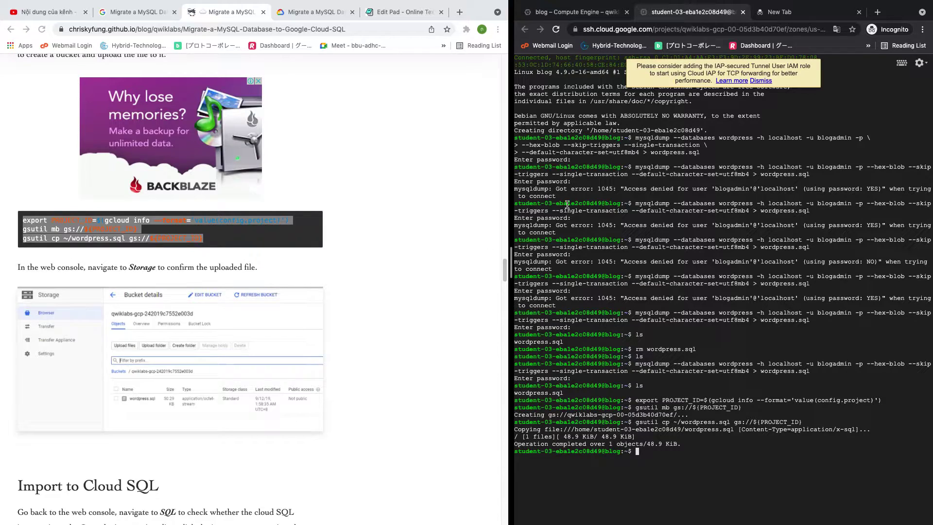
left_click(552, 10)
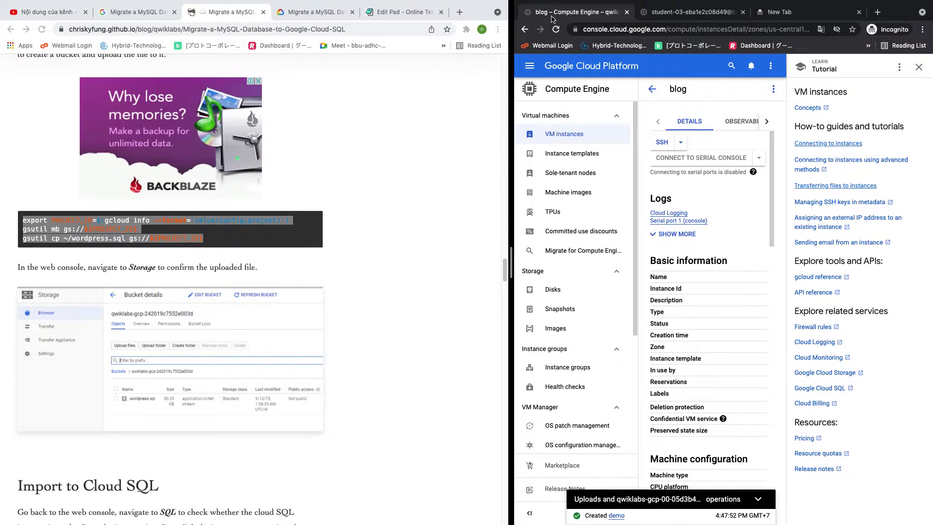
Go to Cloud Storage > Browser and open the project-named bucket to confirm wordpress.sql is listed
left_click(530, 65)
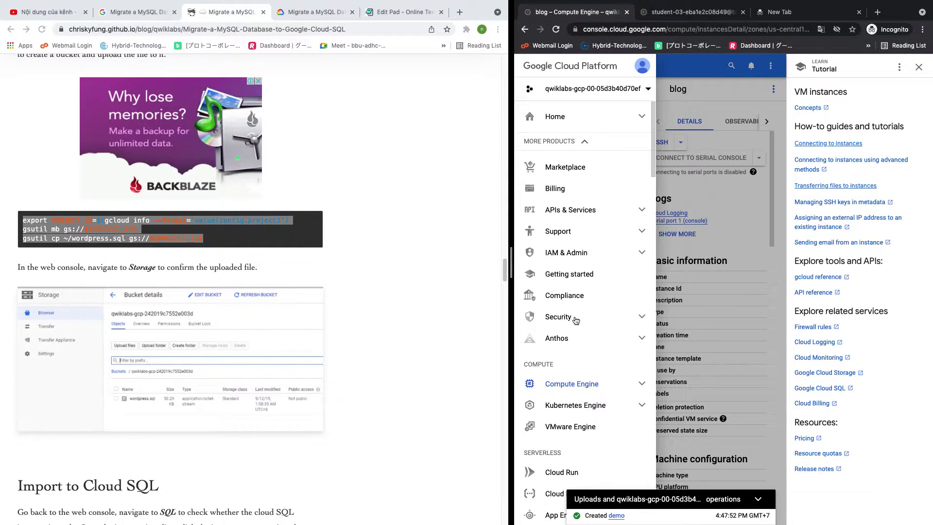
scroll(583, 394, "down", 3)
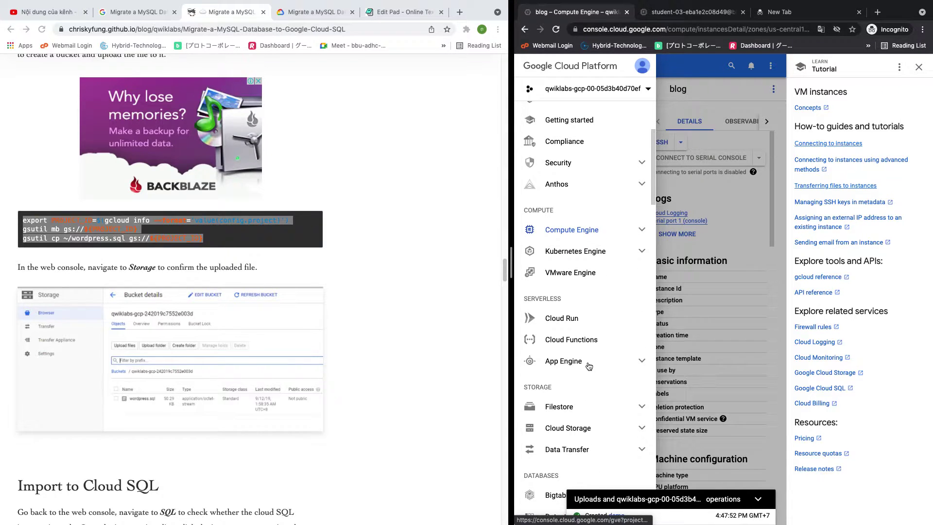
left_click(578, 430)
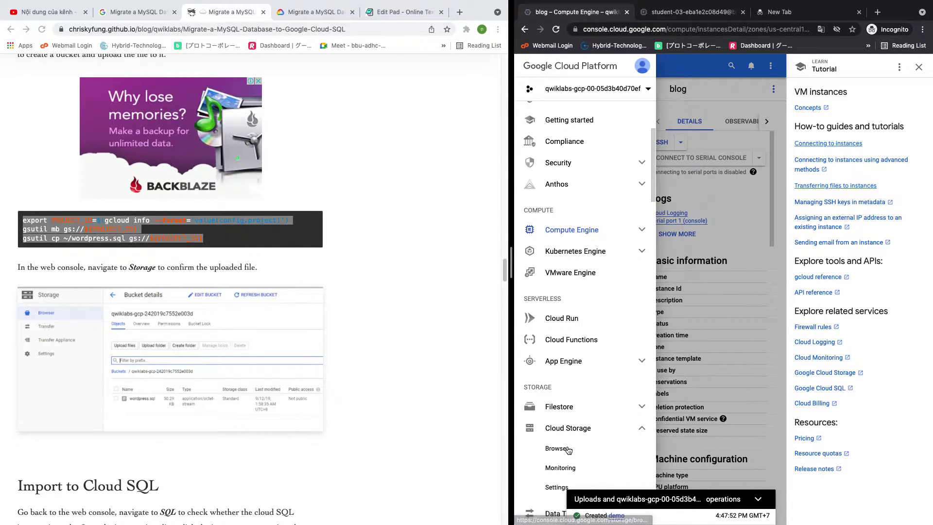
left_click(569, 449)
scroll(272, 306, "down", 2)
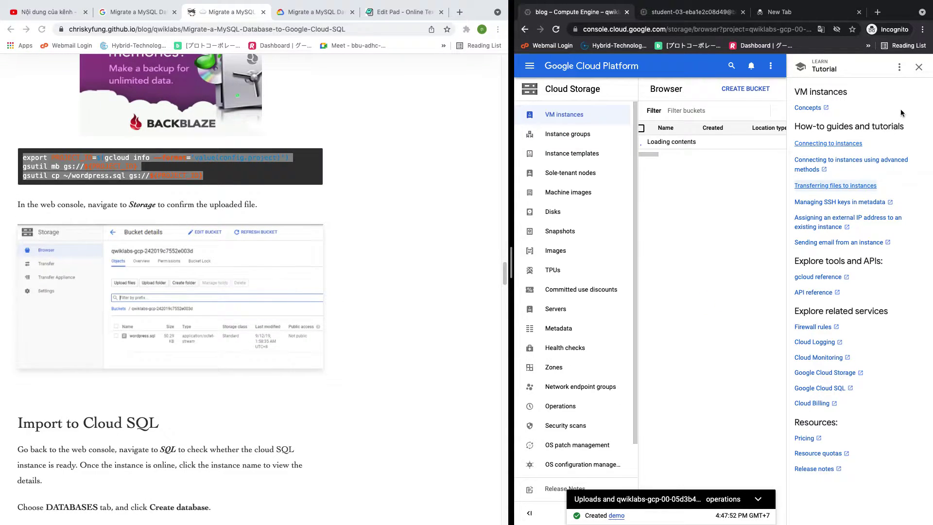
left_click(915, 66)
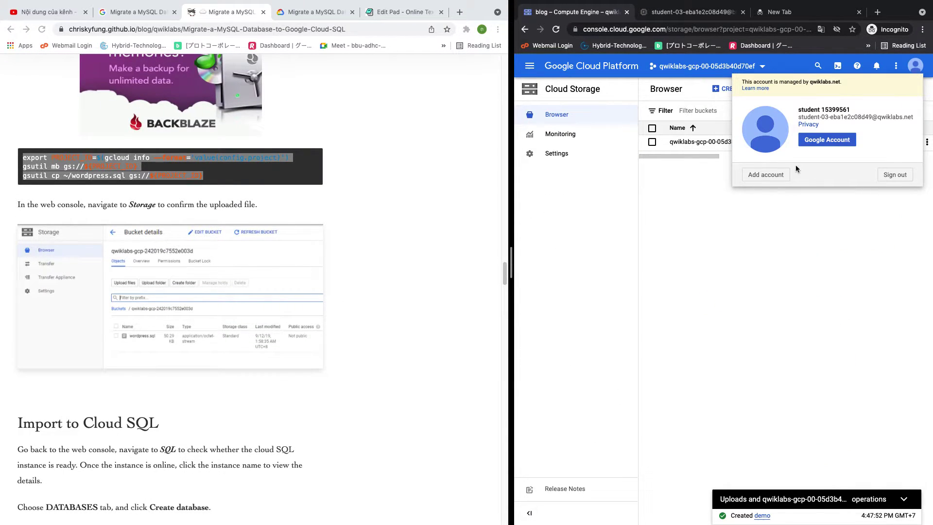
left_click(777, 229)
left_click(700, 142)
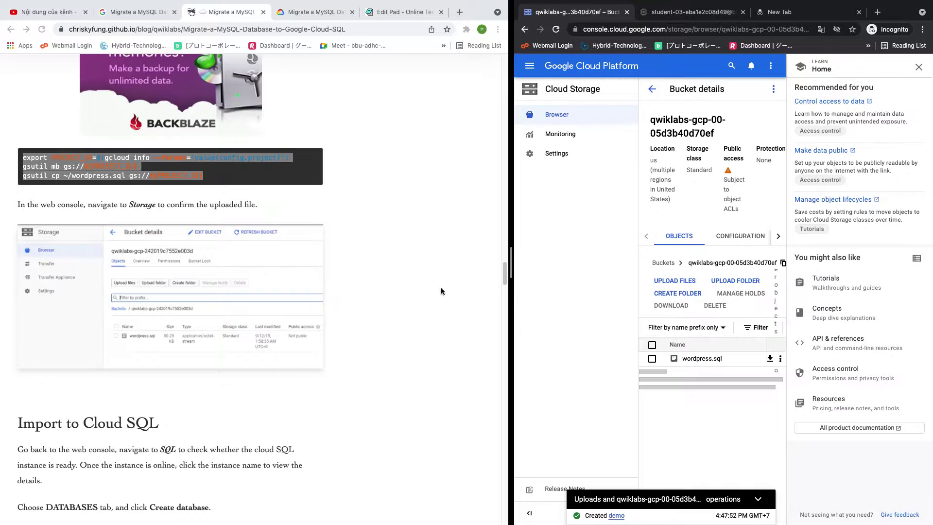
scroll(353, 304, "down", 7)
scroll(353, 304, "up", 1)
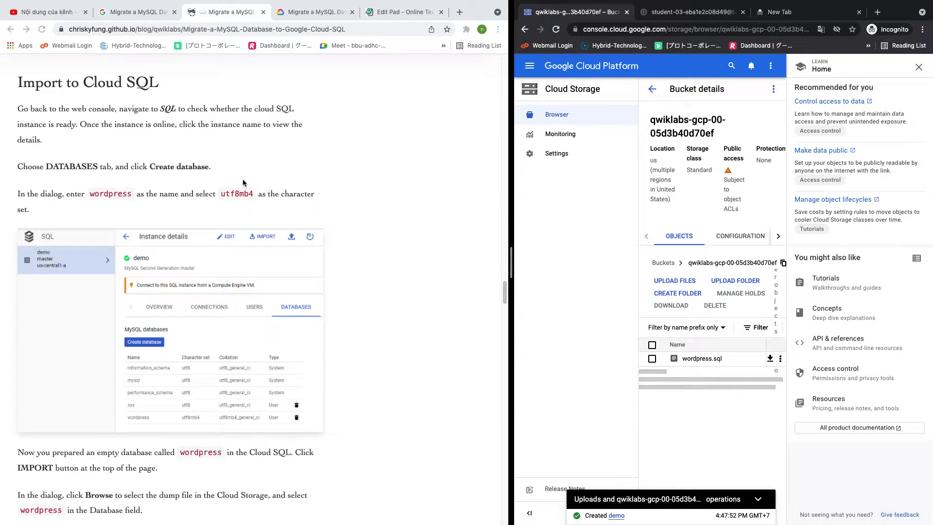
Open Cloud SQL and view the demo MySQL 5.7 instance's details, then return to the instances list
left_click(523, 66)
left_click(558, 307)
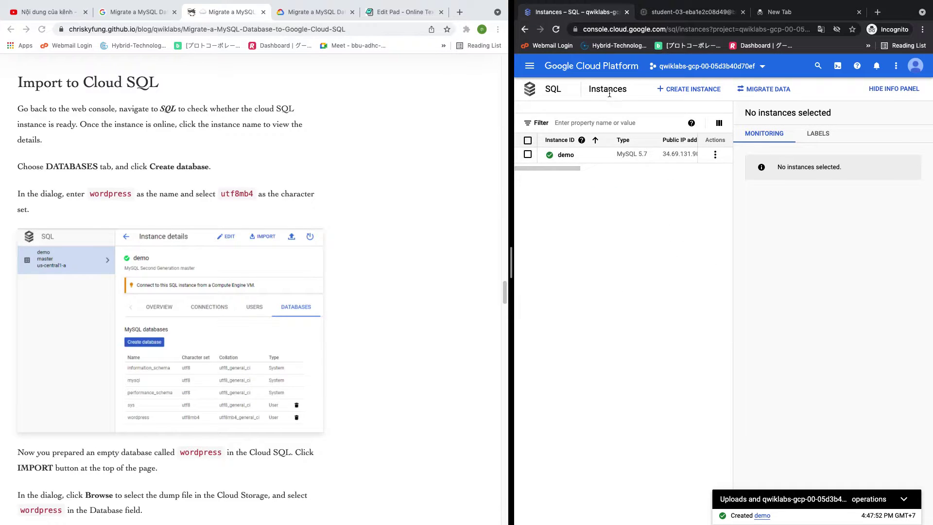
left_click(686, 90)
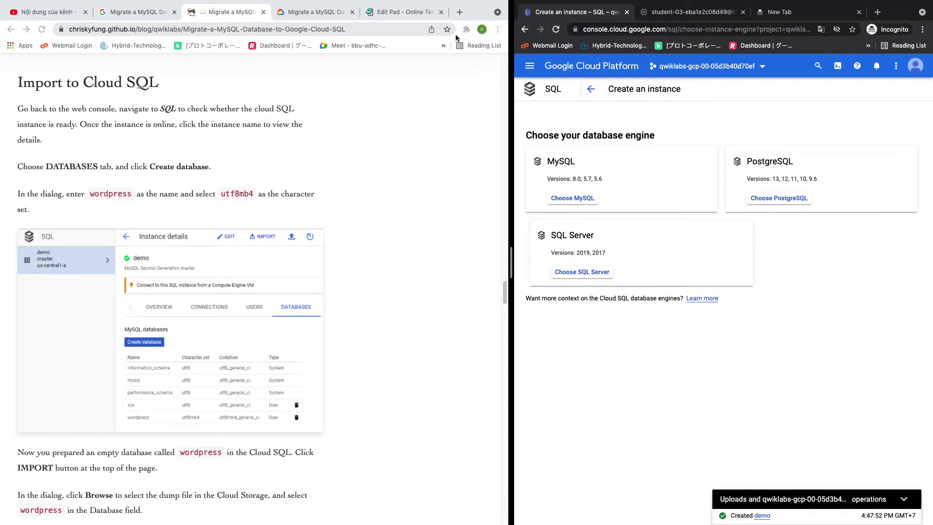
left_click(591, 89)
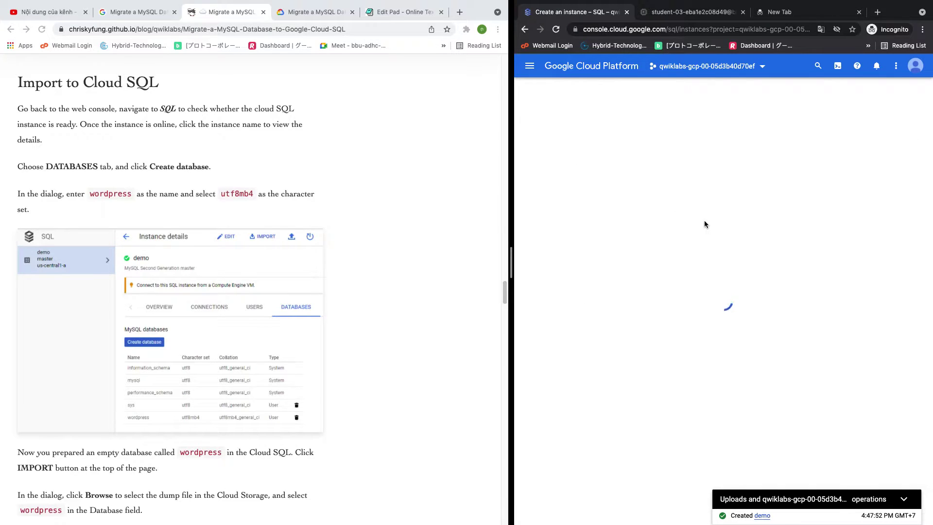
left_click(564, 155)
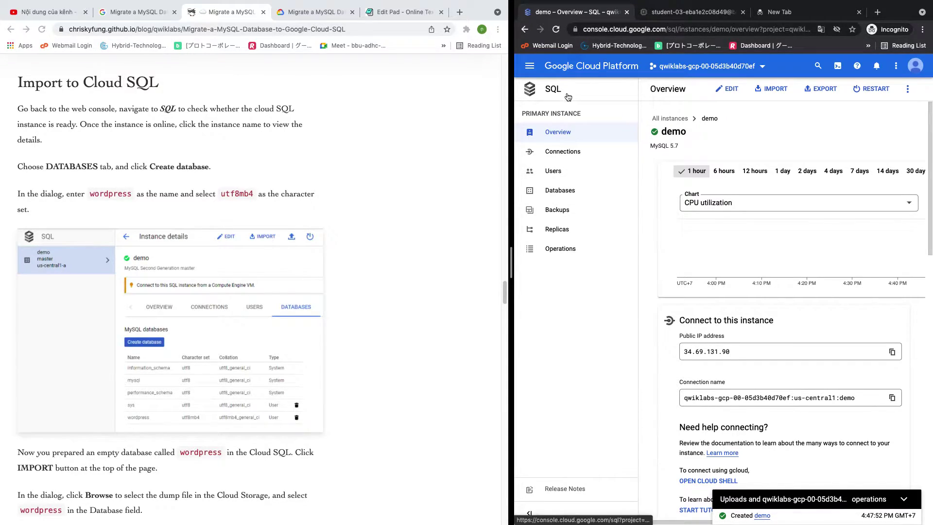
left_click(524, 29)
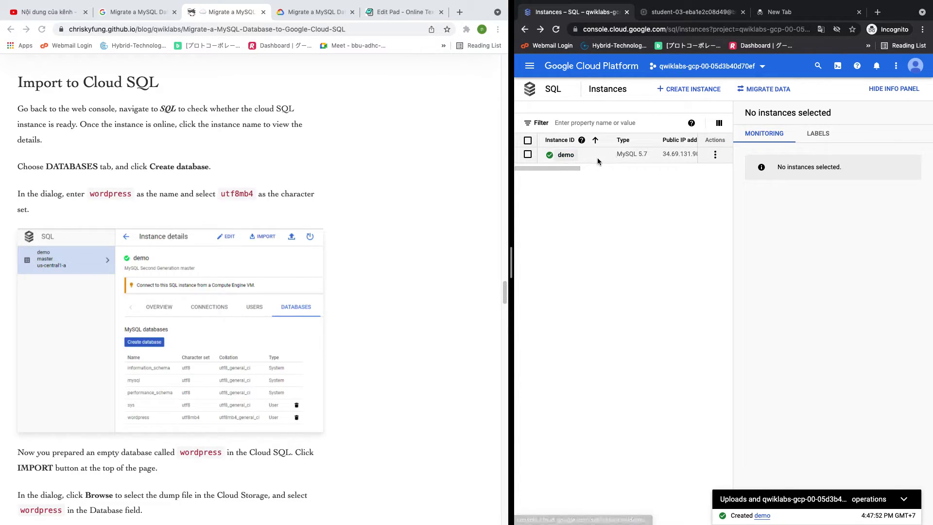
Hide the info panel, then open the demo instance's Databases page
left_click(893, 88)
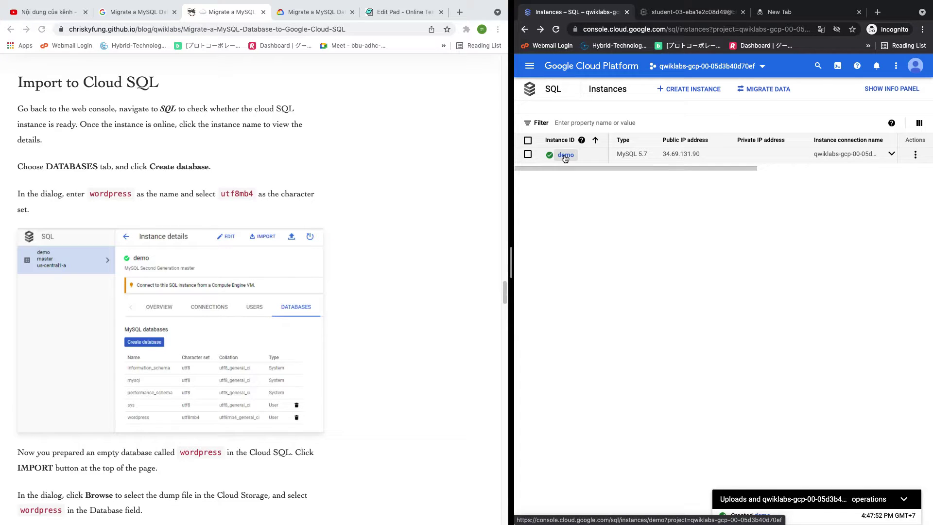
left_click(566, 156)
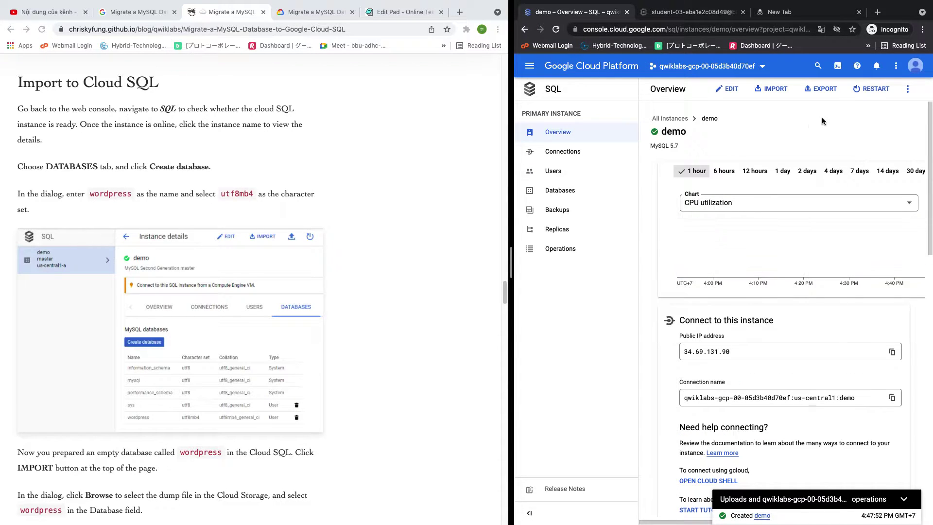
left_click(567, 194)
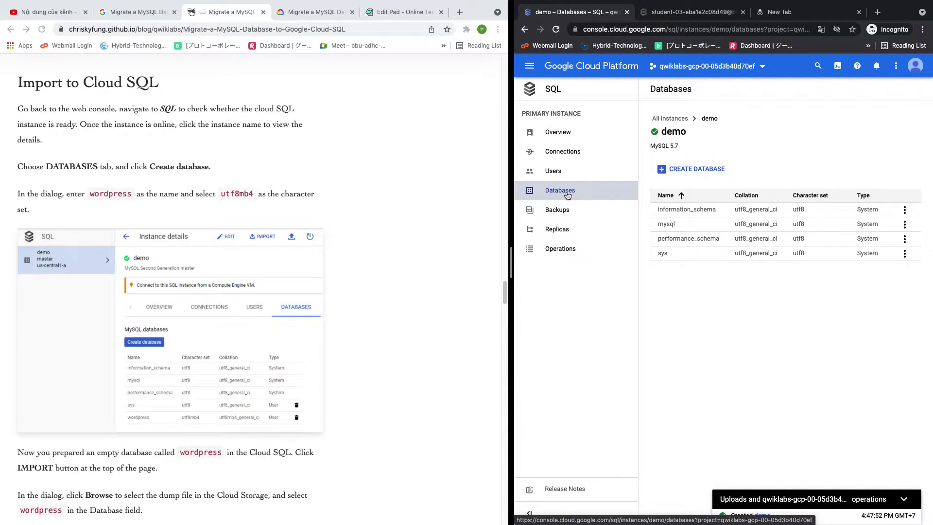
Create a database named 'wordpress' with the utf8mb4 character set on the demo instance
left_click(717, 170)
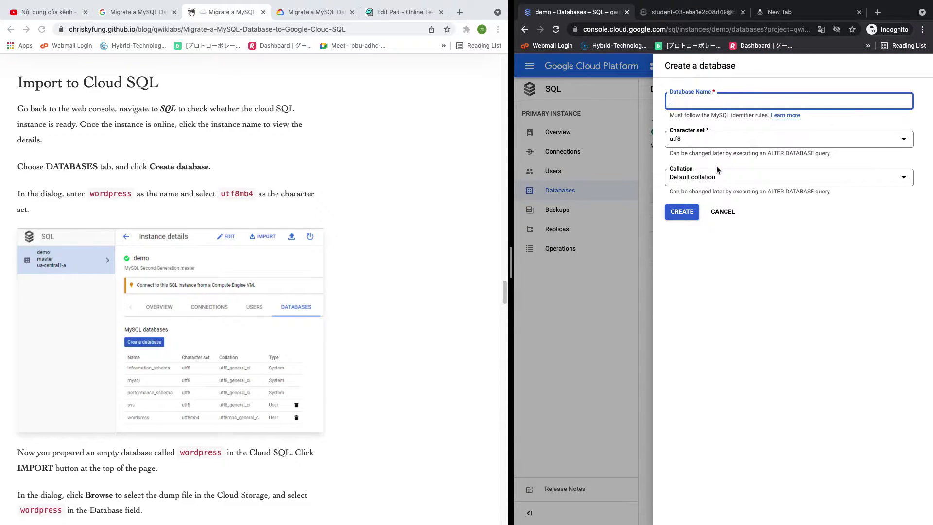
double_click(100, 195)
key("super+c")
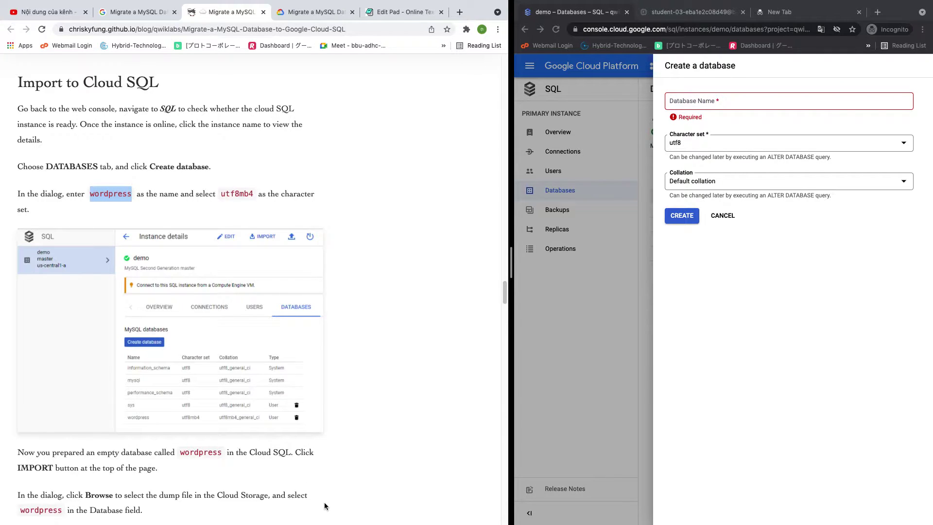
left_click(721, 100)
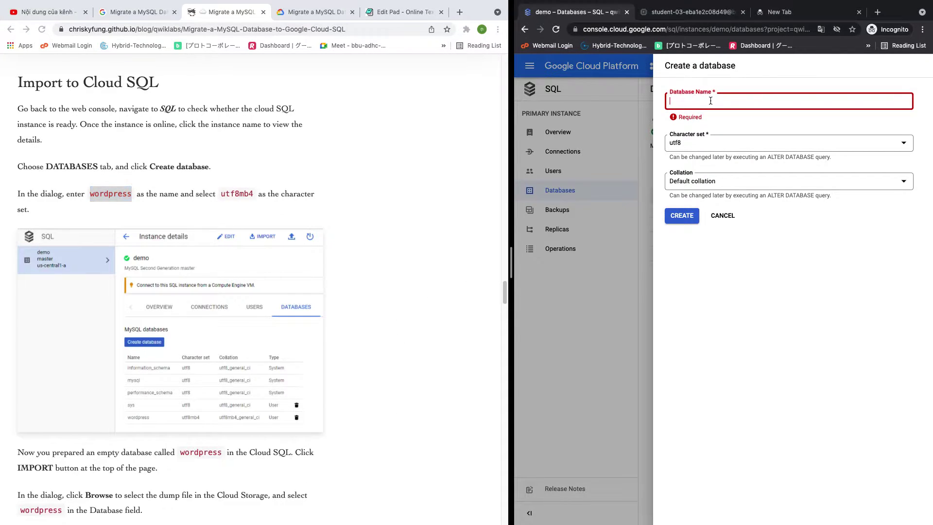
key("super+v")
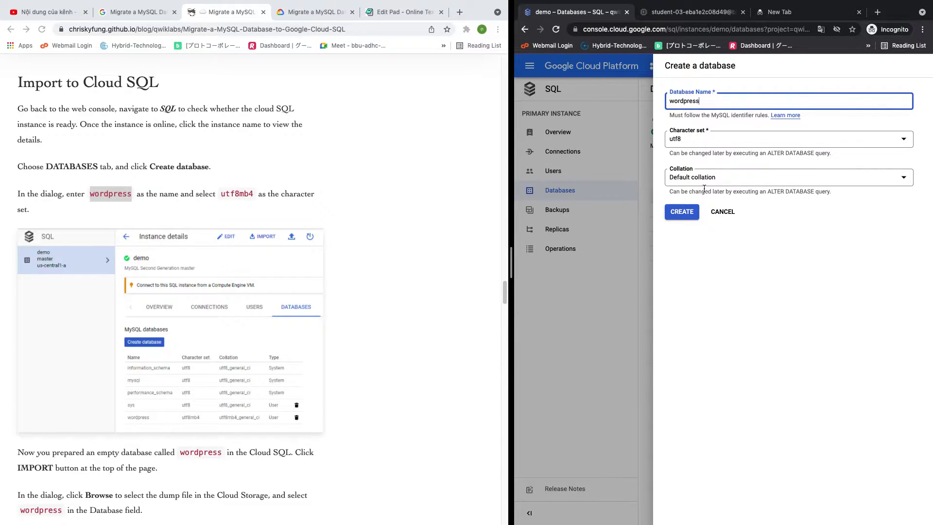
left_click(698, 143)
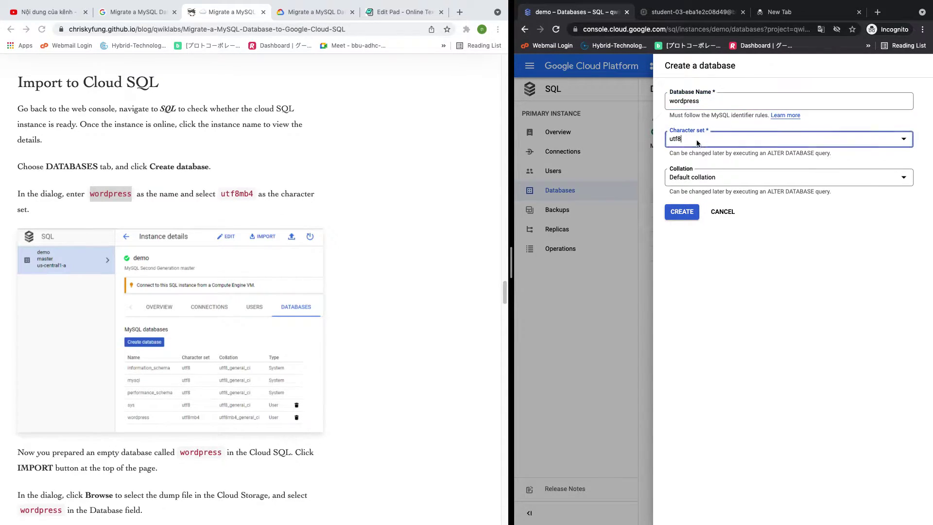
left_click(720, 276)
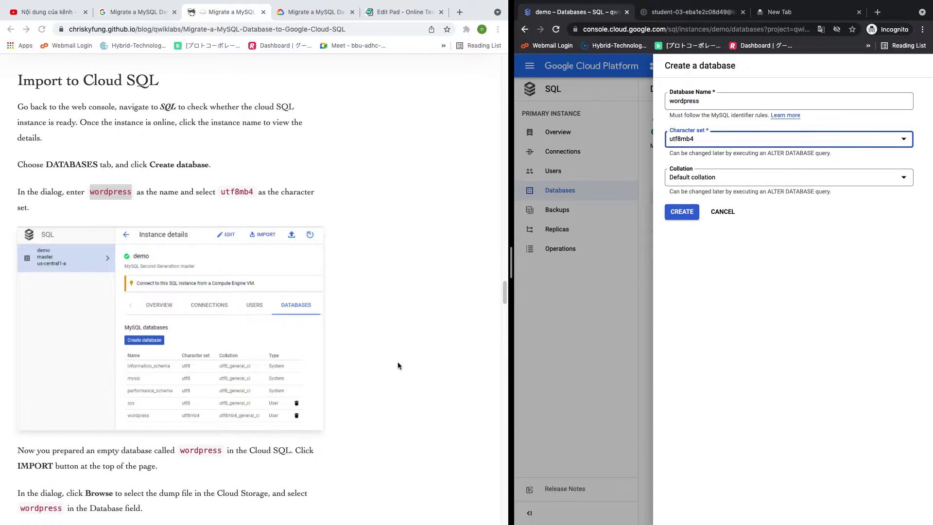
scroll(397, 362, "down", 4)
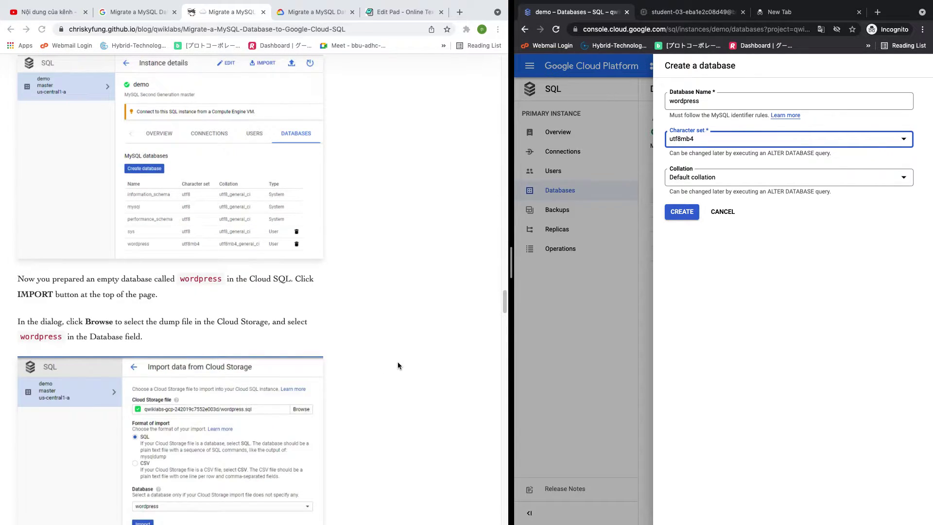
scroll(377, 342, "up", 1)
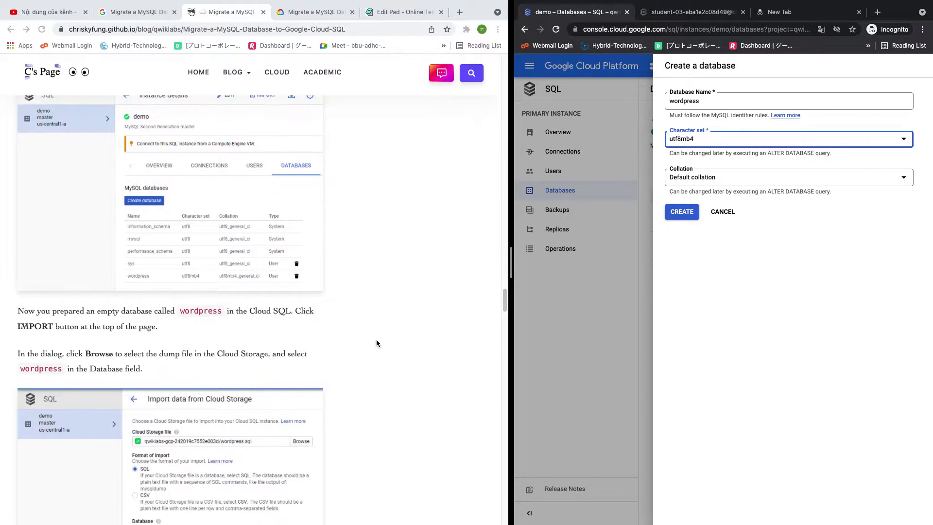
scroll(377, 343, "up", 1)
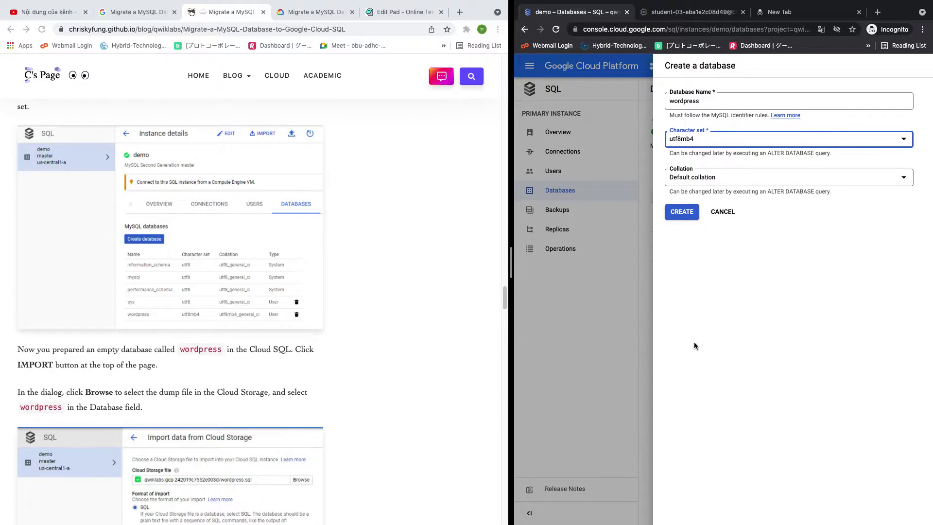
left_click(684, 213)
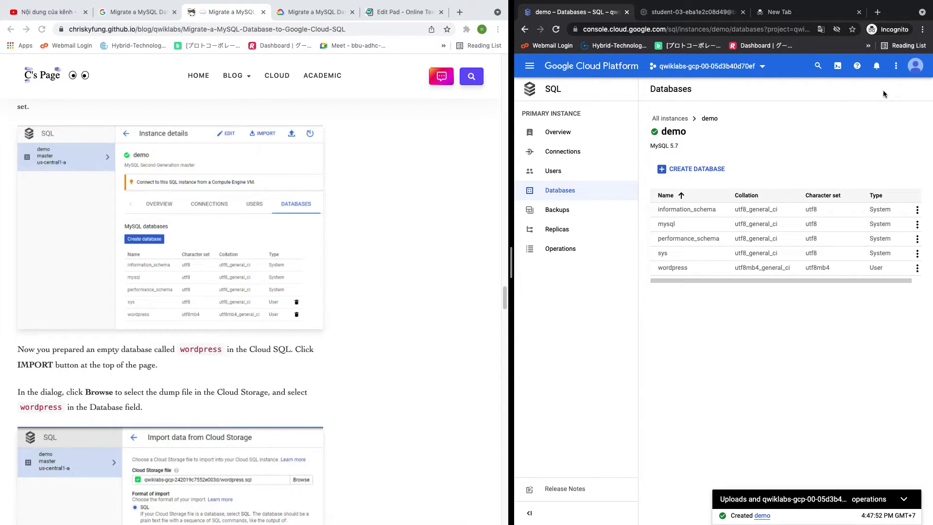
Resize the split view, check the wordpress database's actions without deleting, and return to the demo Overview
left_click(896, 66)
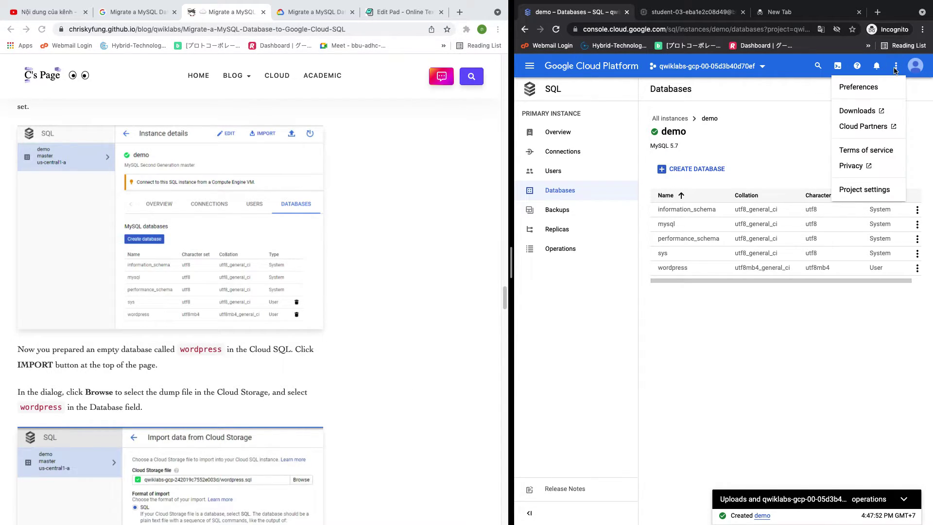
left_click(802, 113)
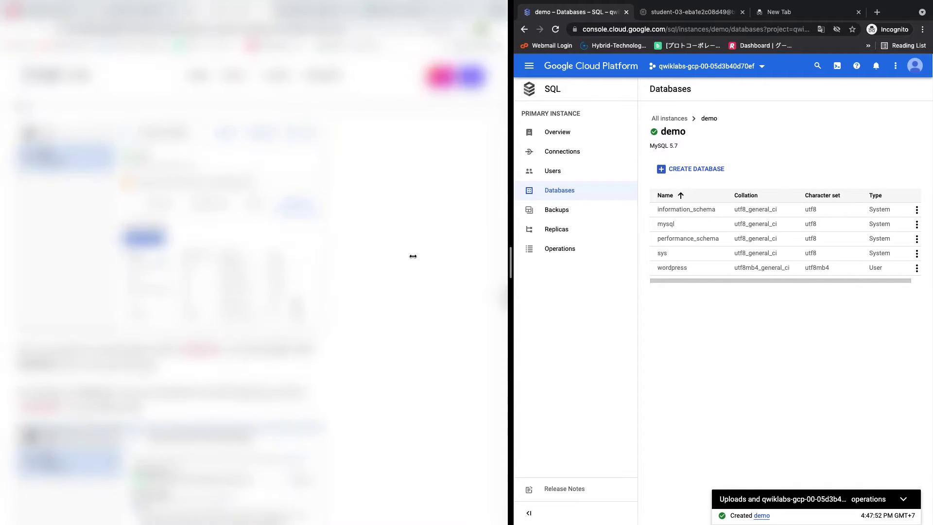
left_click_drag(419, 257, 359, 250)
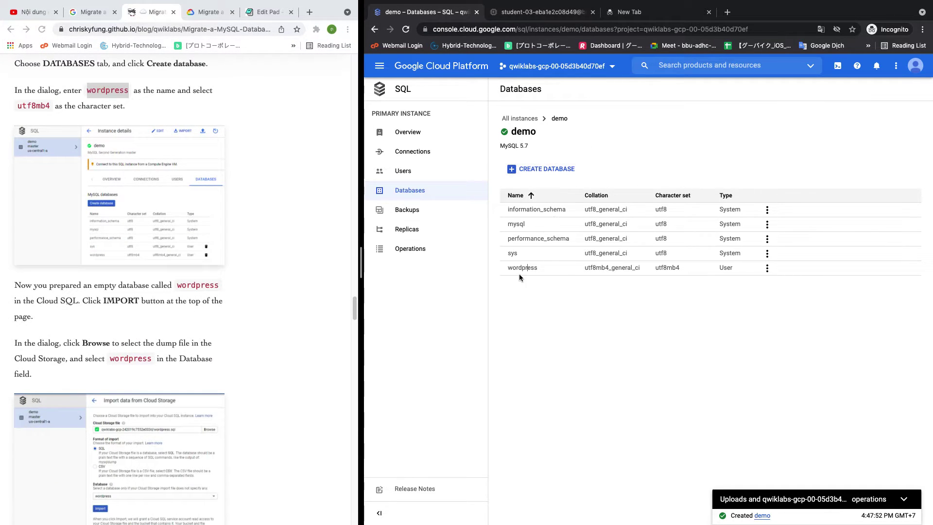
left_click(767, 267)
left_click(639, 362)
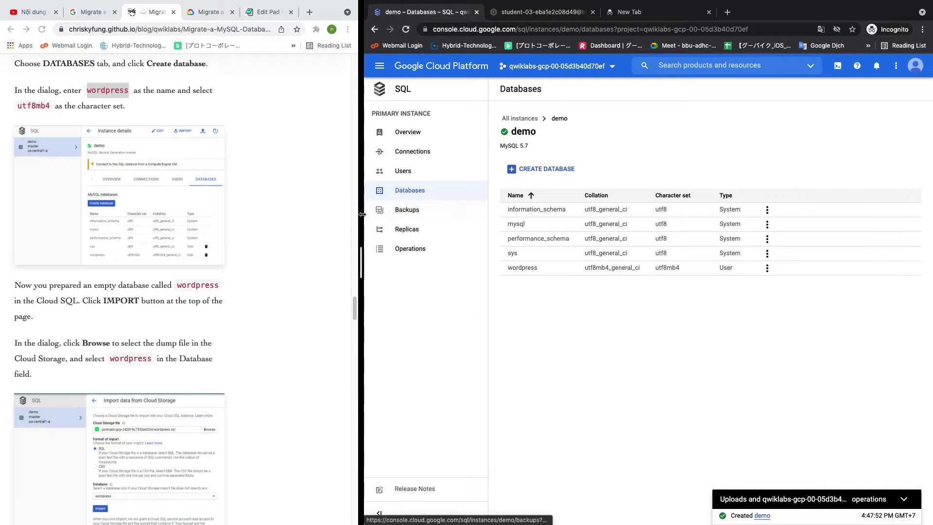
left_click_drag(361, 215, 486, 214)
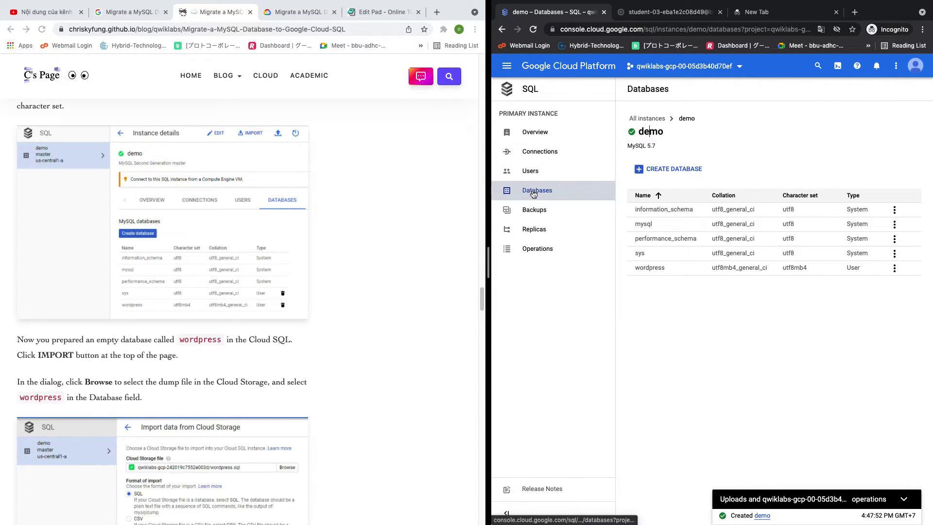
left_click(553, 130)
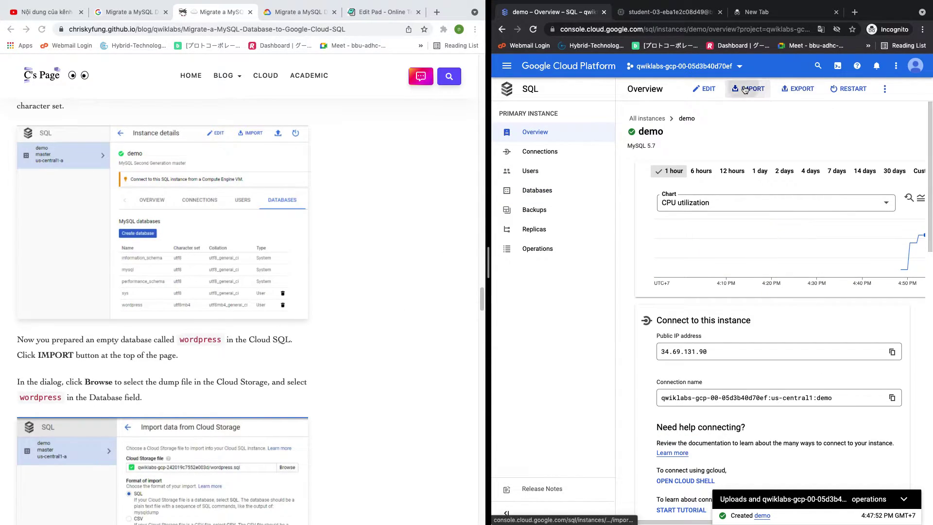
Start an import and select wordpress.sql from the lab's Cloud Storage bucket as the source file
left_click(743, 87)
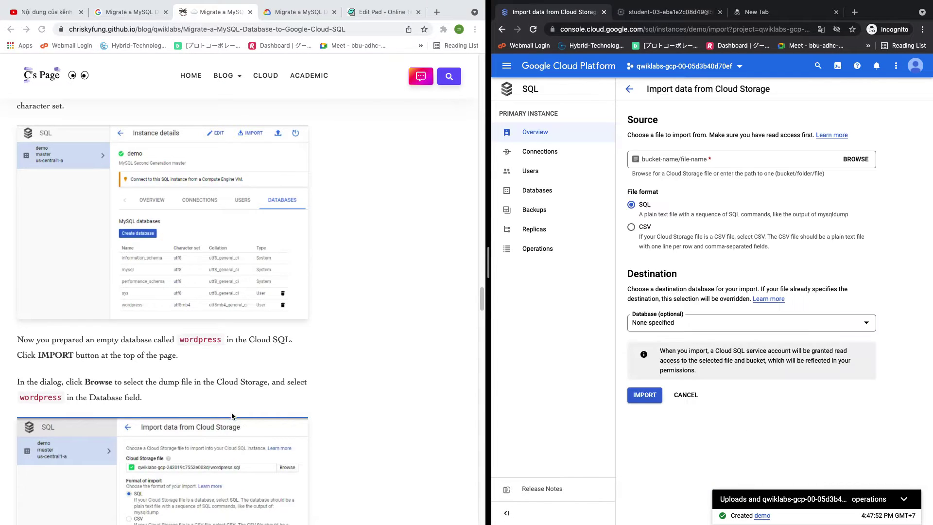
scroll(211, 358, "down", 2)
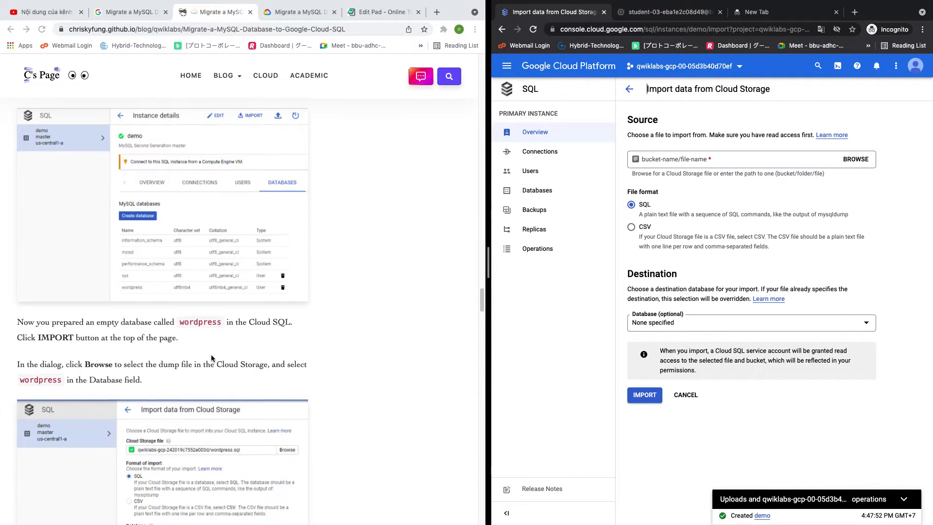
scroll(218, 361, "down", 2)
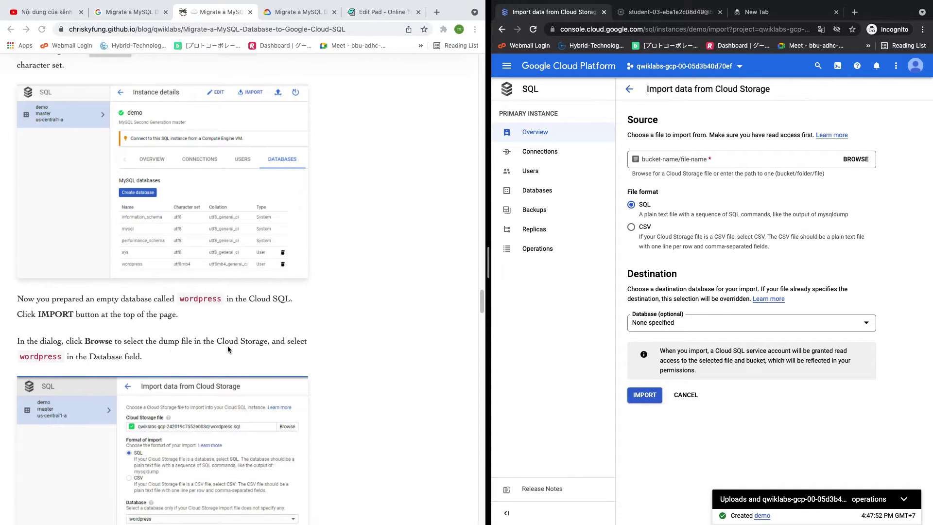
left_click(857, 160)
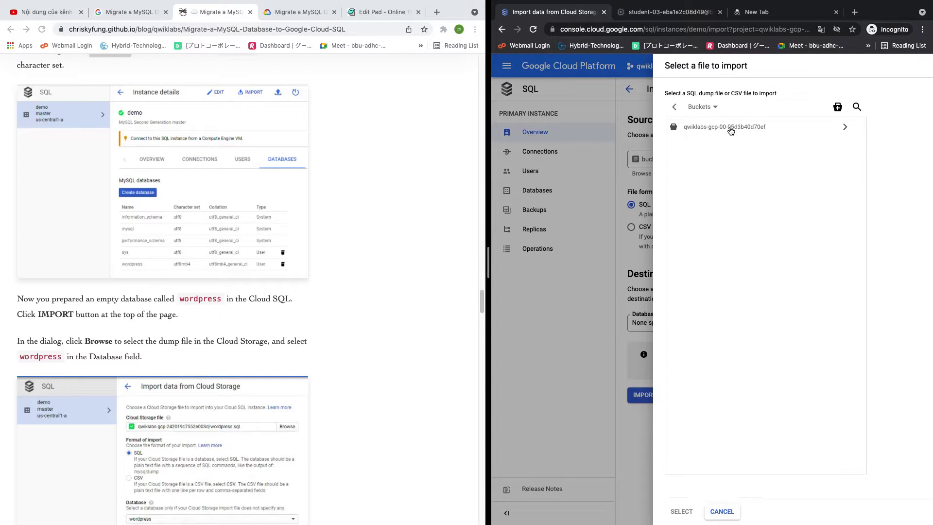
left_click(844, 128)
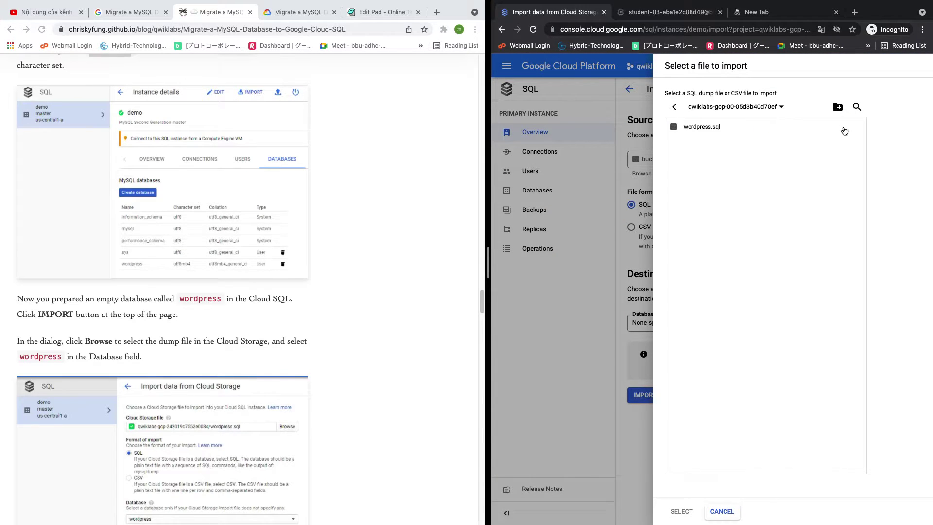
left_click(703, 128)
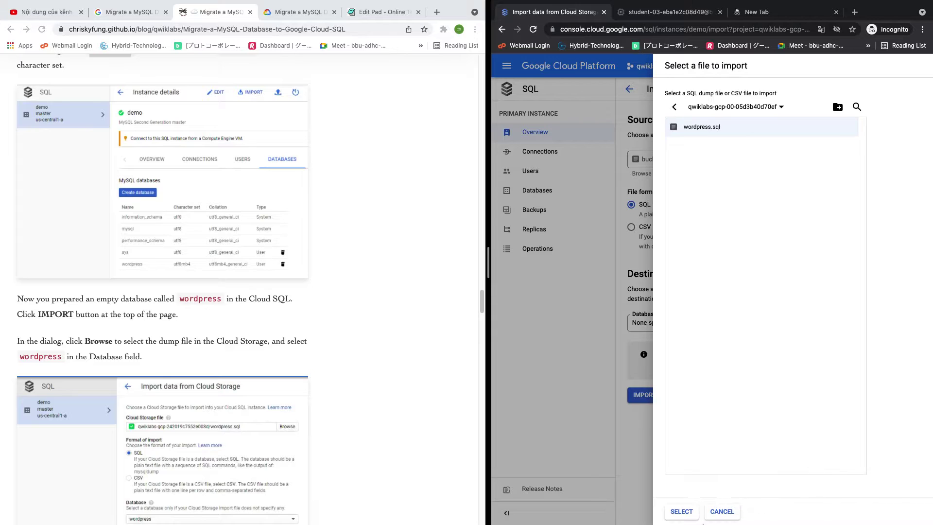
left_click(681, 510)
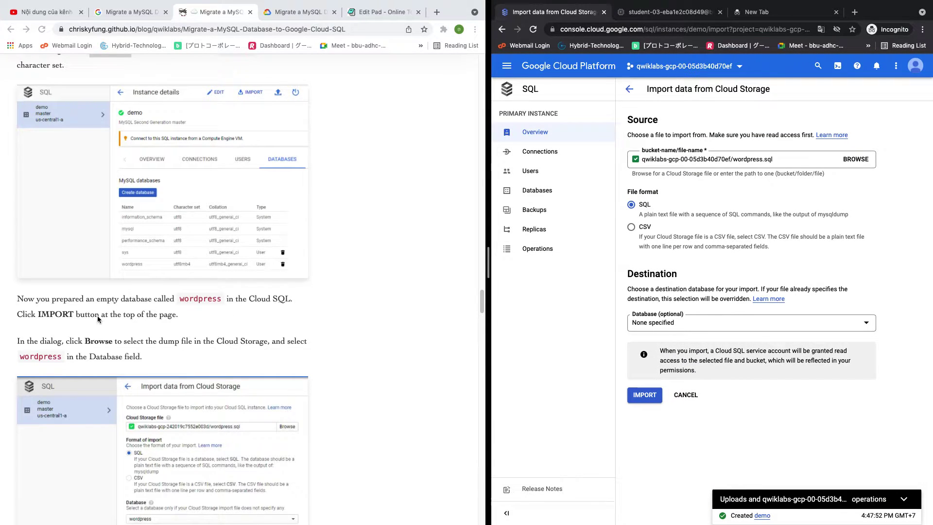
Set wordpress as the destination database and start the import
scroll(96, 339, "down", 5)
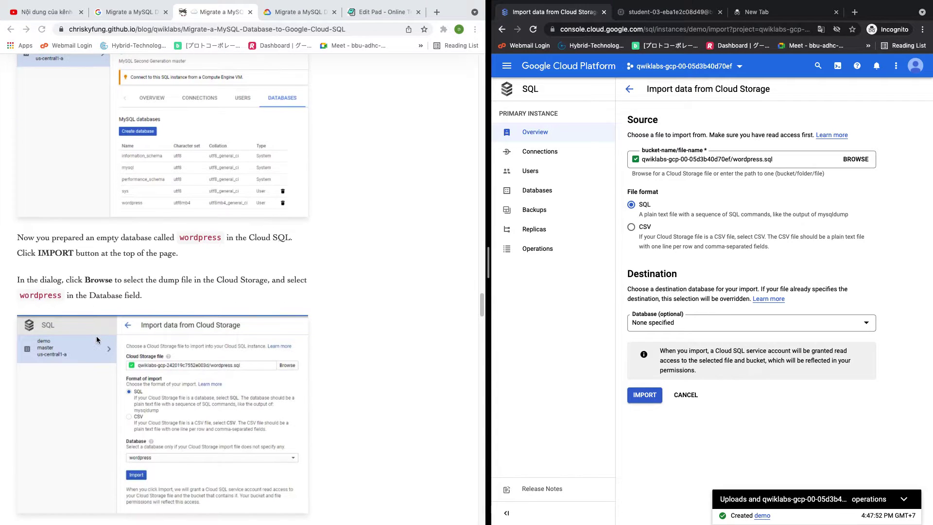
scroll(97, 340, "down", 9)
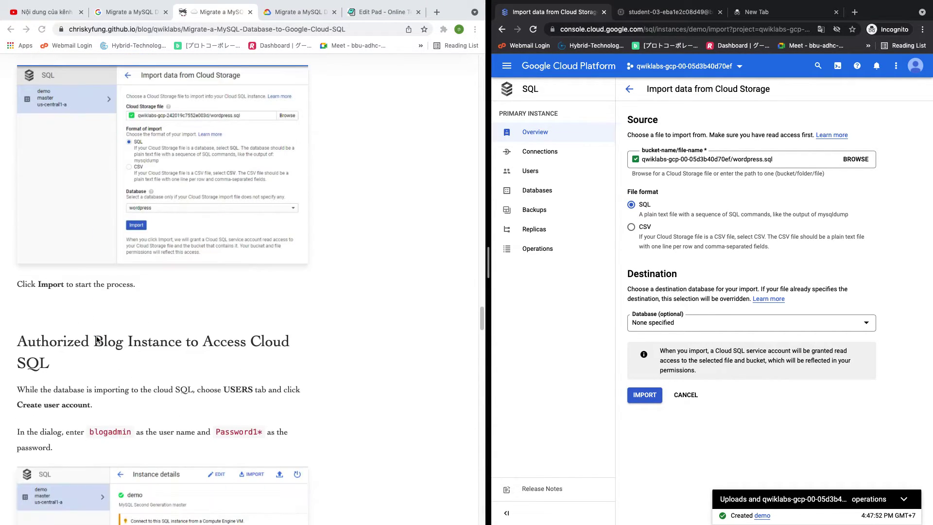
left_click(700, 327)
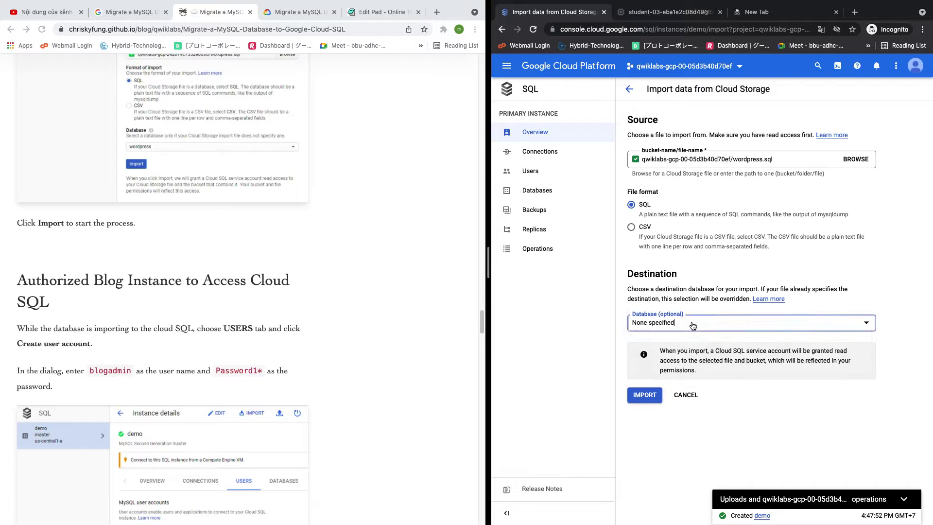
left_click(665, 346)
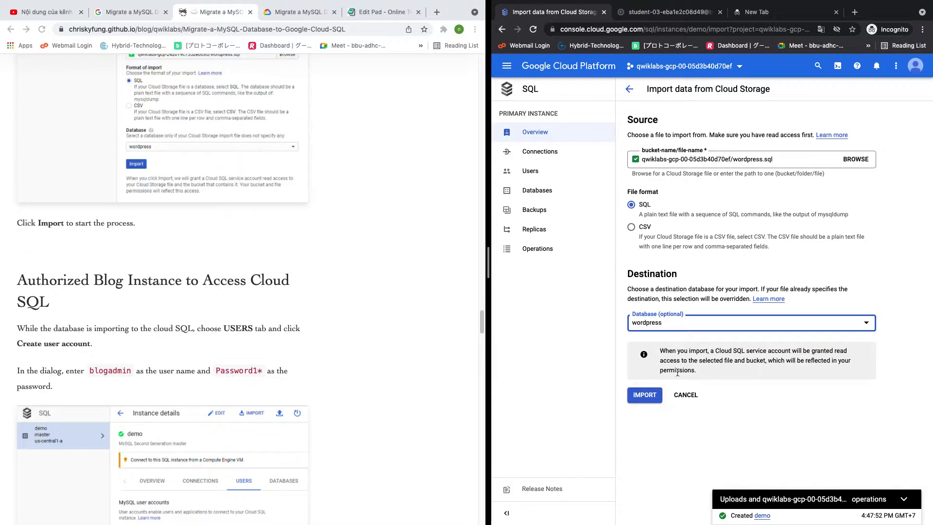
left_click(641, 396)
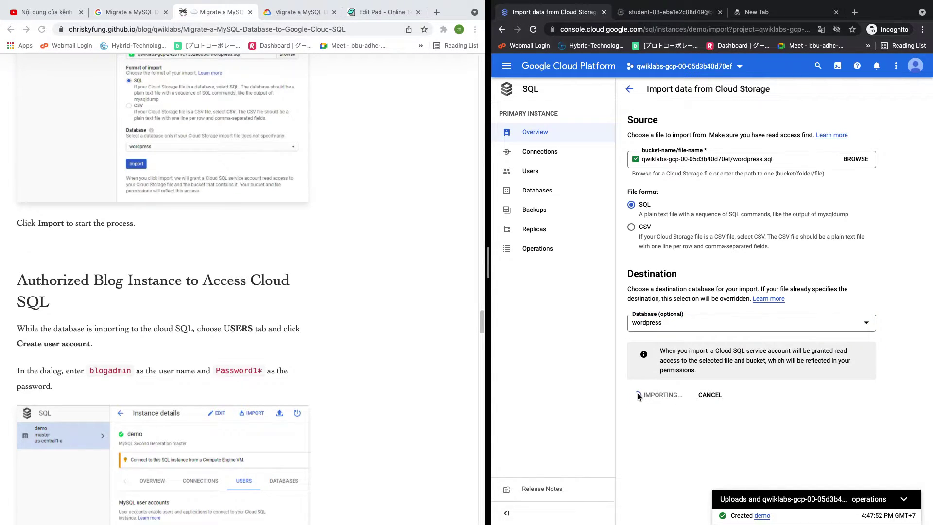
Wait for the wordpress.sql import to finish, check the lab's progress checkpoints, then return to the tutorial
scroll(223, 334, "down", 1)
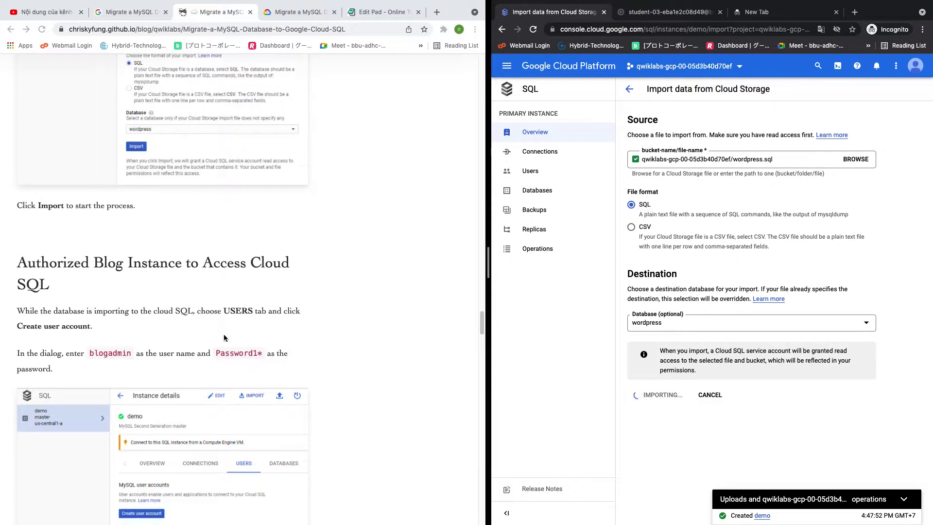
scroll(223, 334, "down", 3)
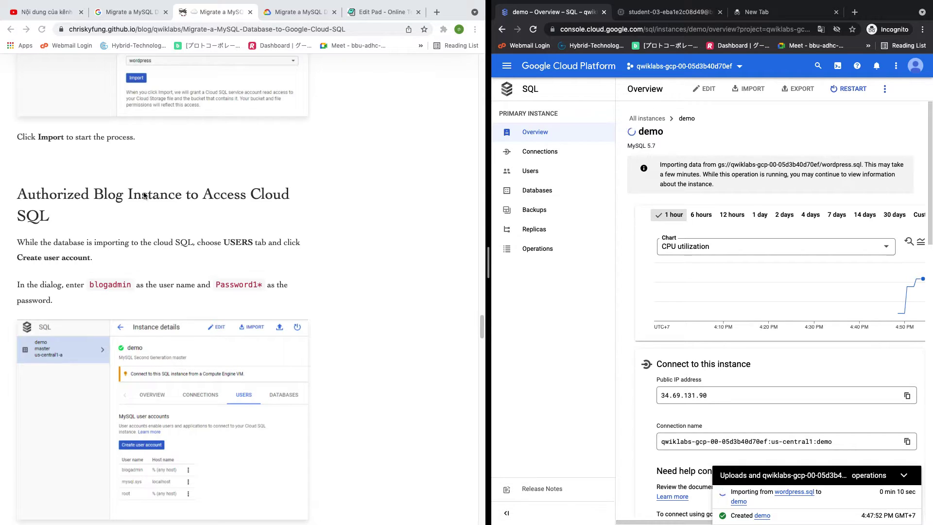
scroll(155, 214, "down", 2)
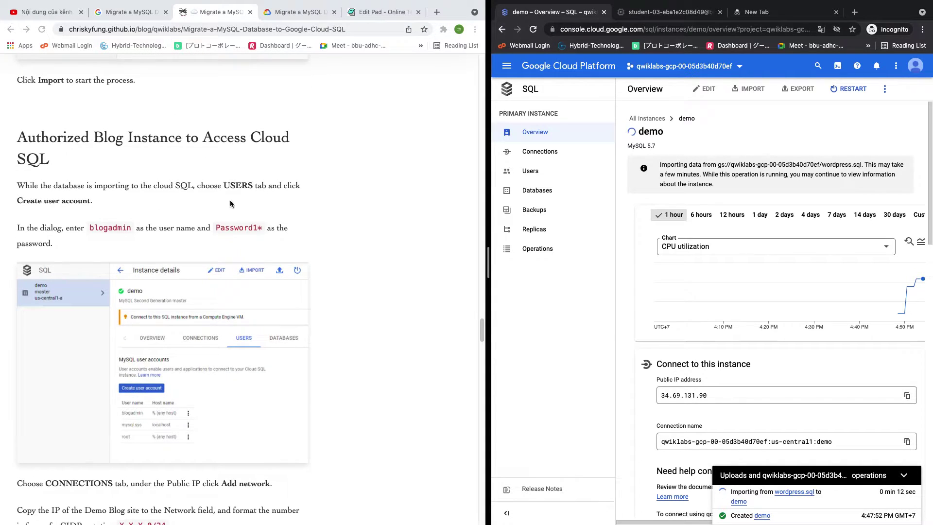
left_click(308, 13)
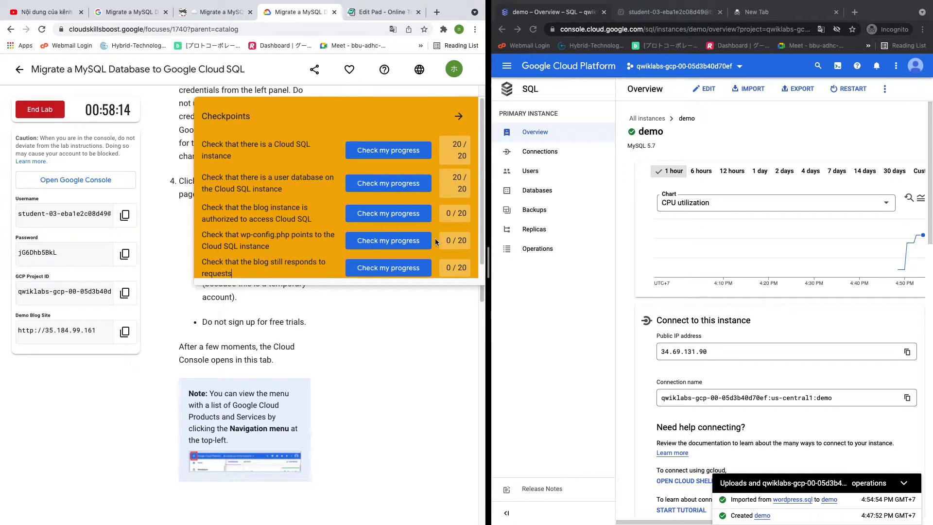
left_click(204, 14)
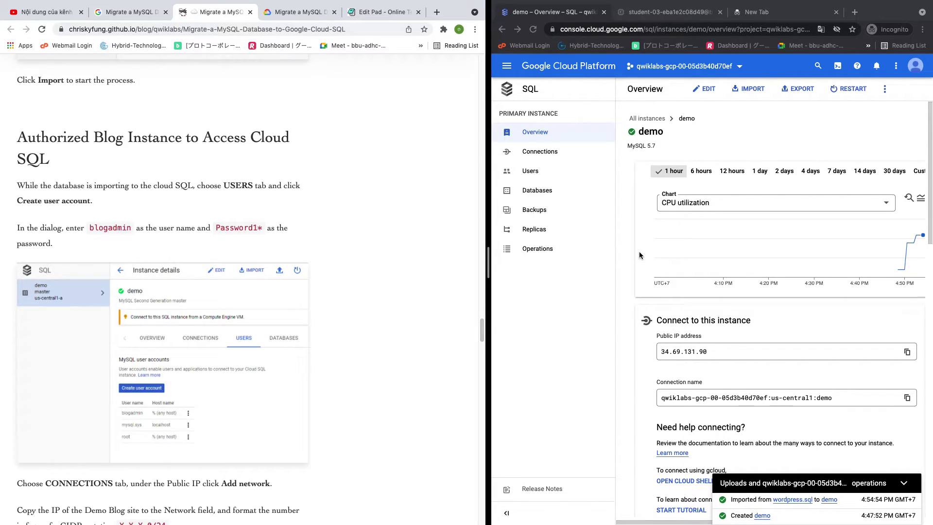
Open the demo instance's Users, start a new account, and paste blogadmin as the user name
left_click(540, 194)
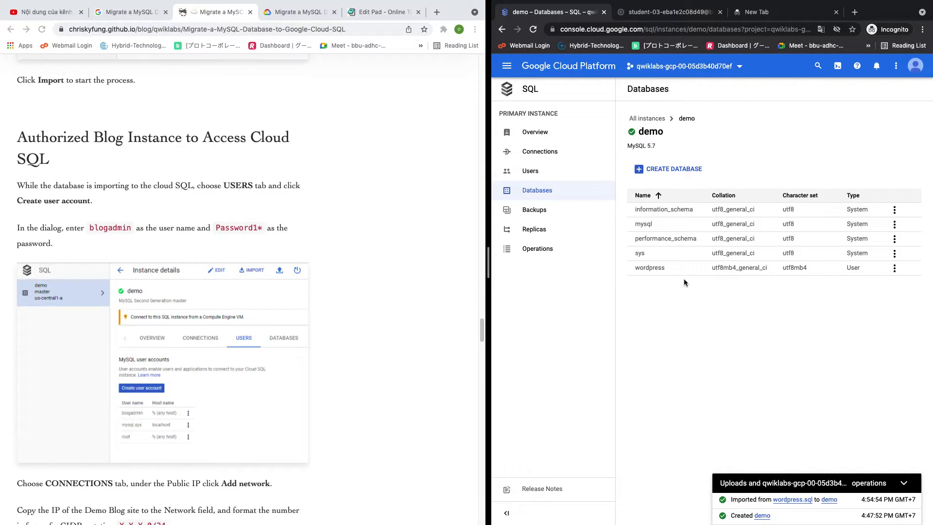
left_click(543, 174)
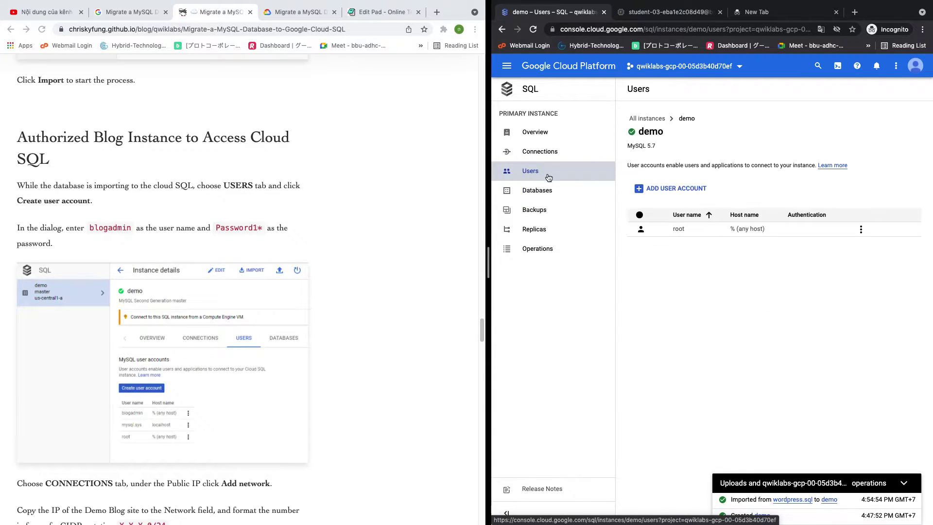
left_click(660, 190)
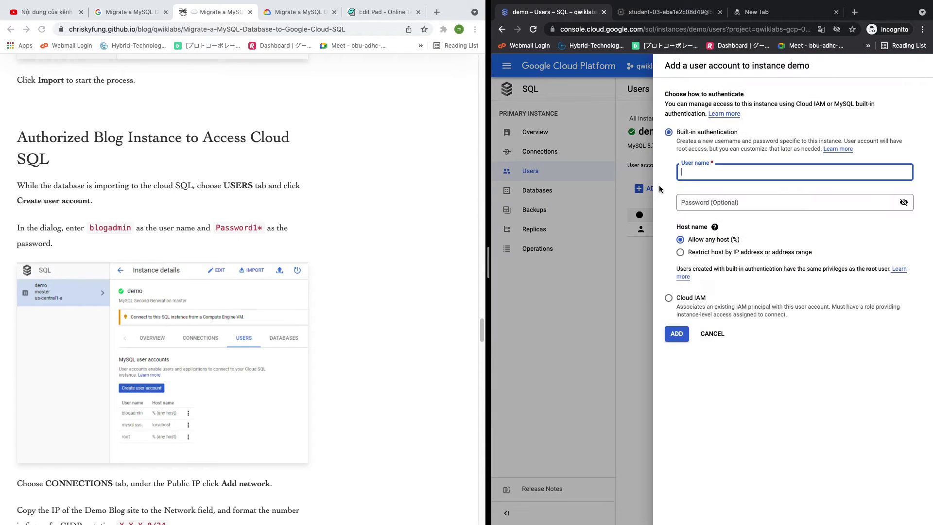
left_click(112, 228)
double_click(112, 228)
key("super+c")
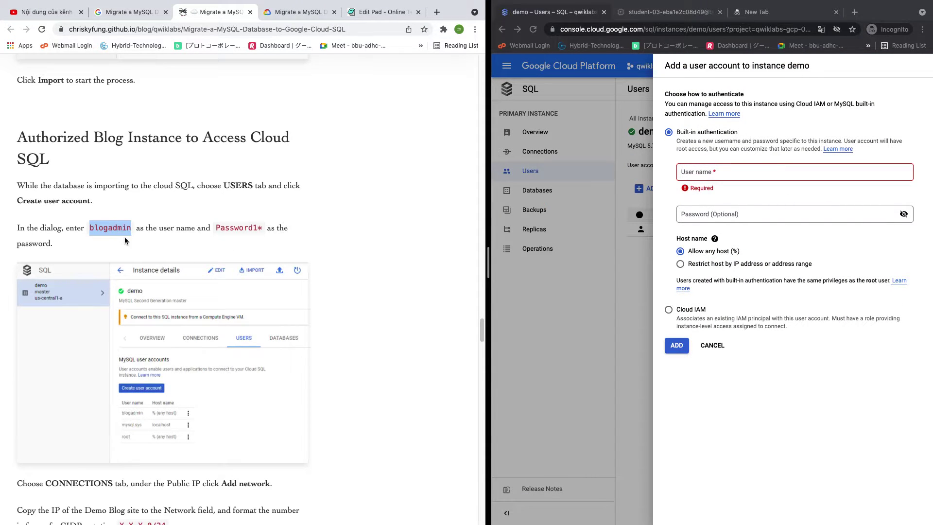
left_click(702, 174)
key("super+v")
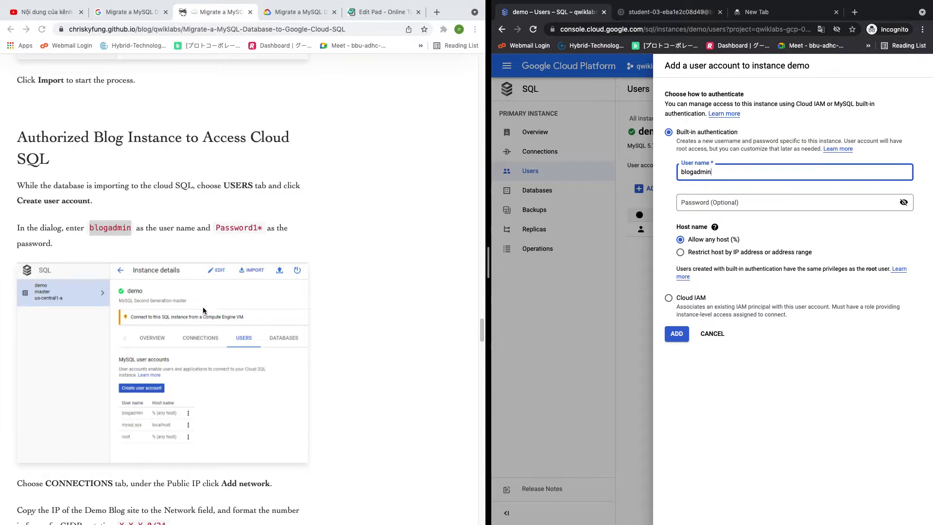
Paste the tutorial's password into the new user's password field and verify it
left_click(227, 228)
mouse_move(216, 228)
left_mouse_down()
mouse_move(264, 228)
mouse_move(217, 227)
left_mouse_up()
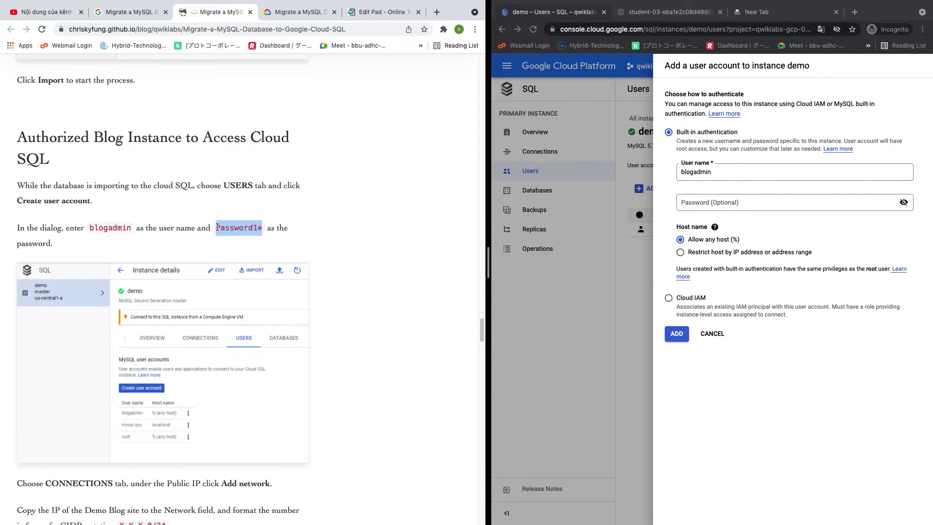
left_click(753, 184)
left_click(709, 204)
key("super+v")
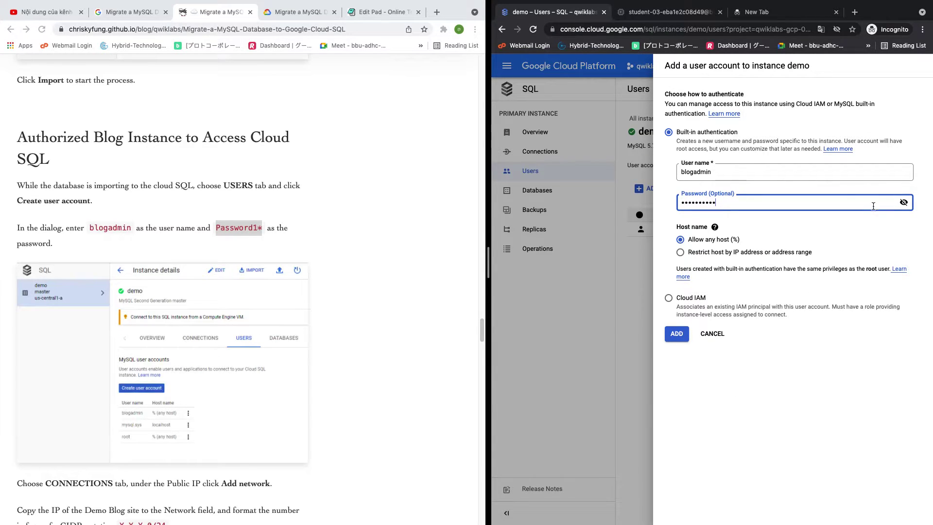
left_click(904, 202)
left_click(904, 202)
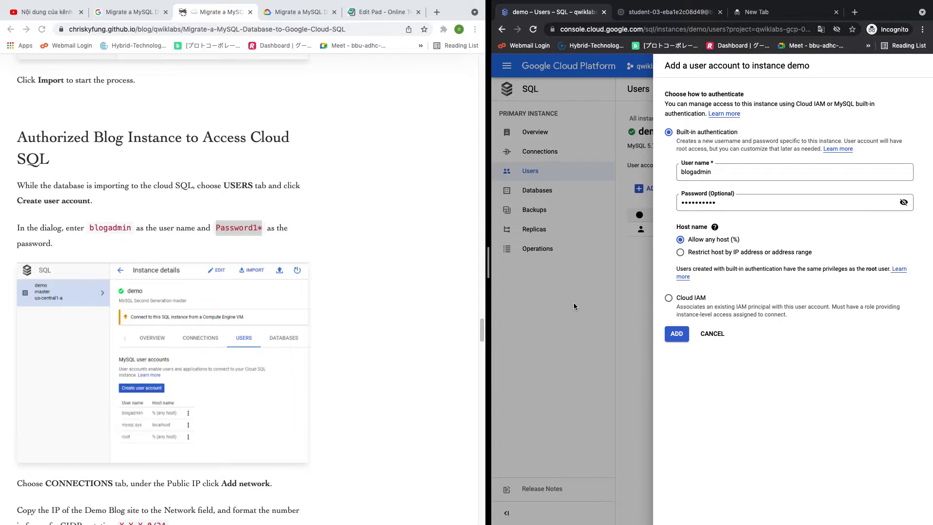
scroll(415, 298, "down", 3)
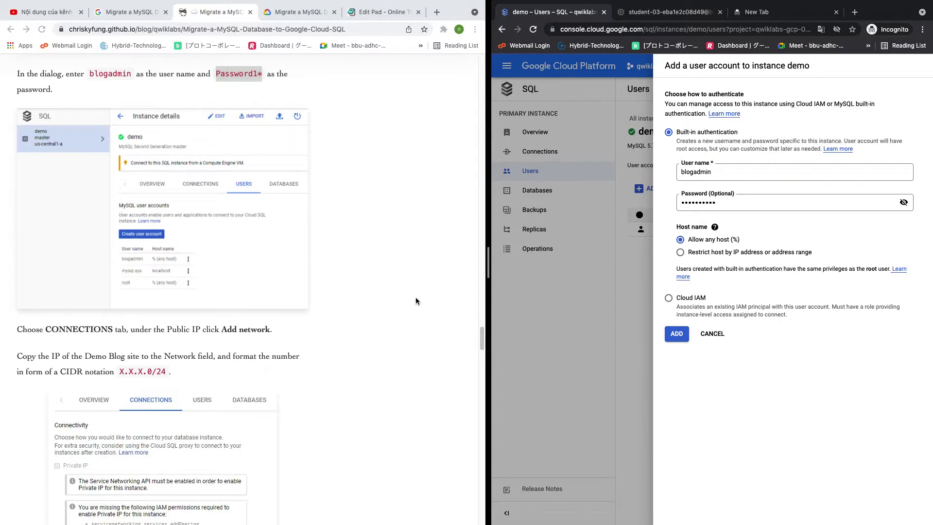
scroll(416, 298, "up", 2)
scroll(416, 301, "down", 2)
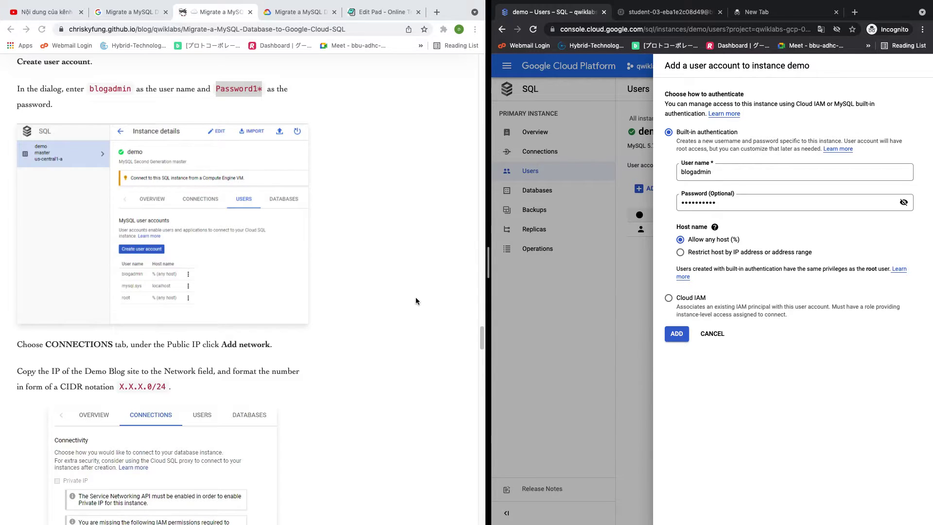
scroll(416, 301, "down", 3)
scroll(416, 298, "down", 2)
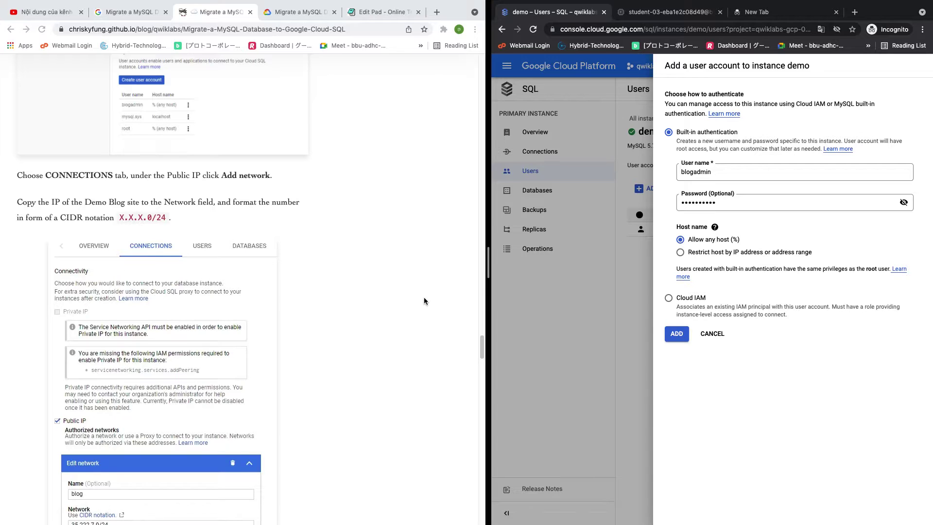
scroll(423, 300, "down", 2)
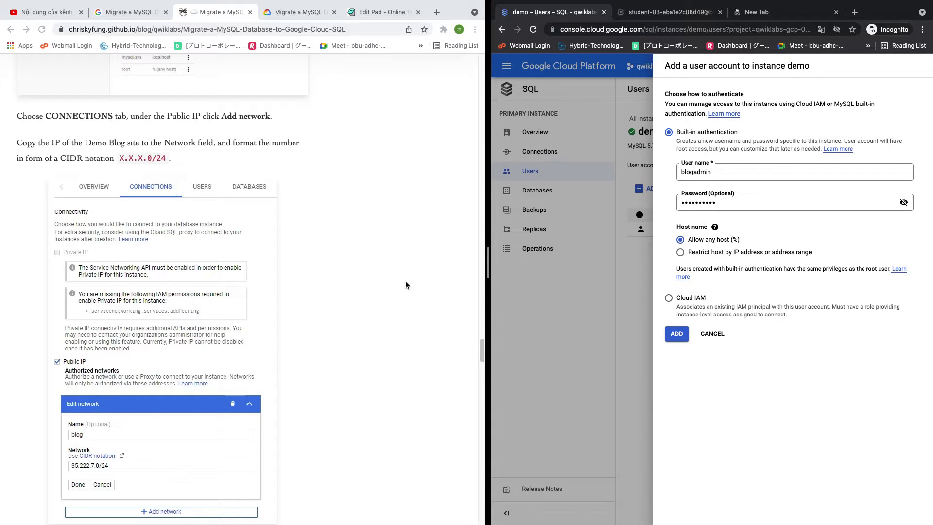
scroll(406, 284, "down", 3)
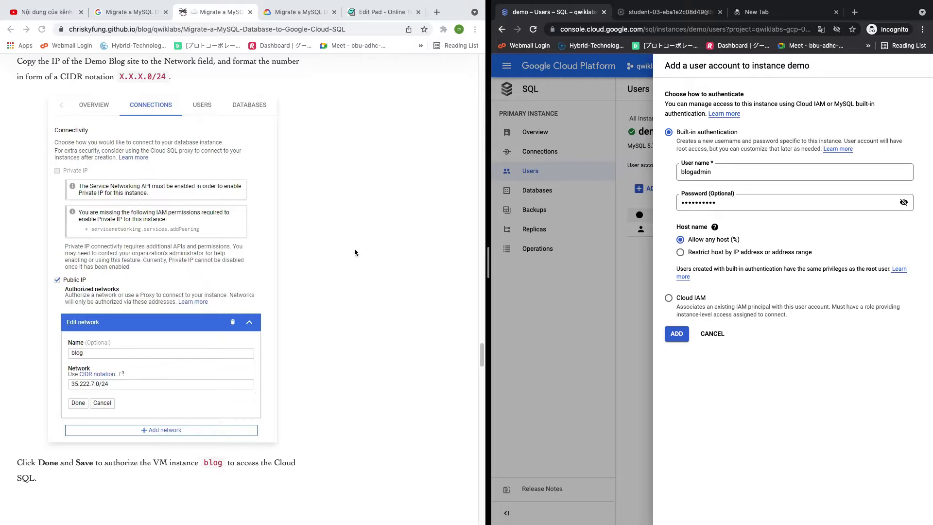
scroll(354, 249, "up", 2)
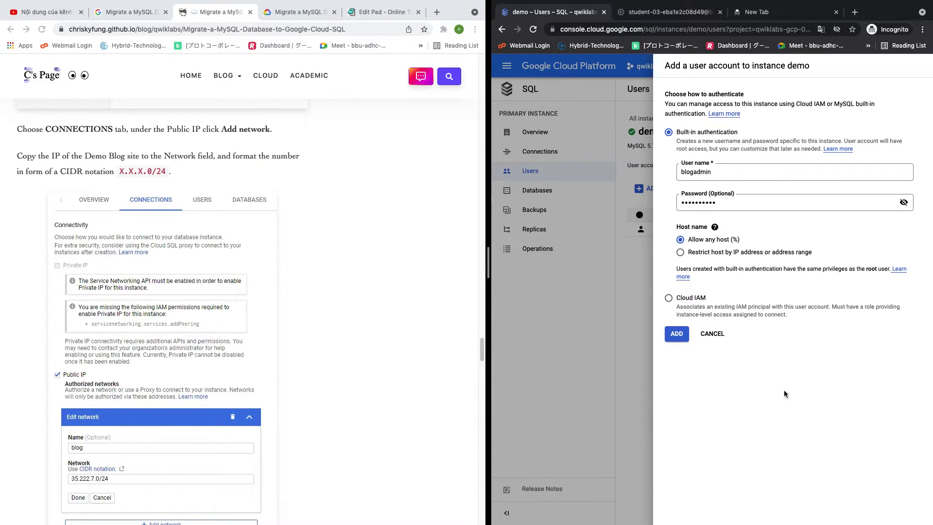
Add the blogadmin user account and copy the console's base web address
left_click(678, 337)
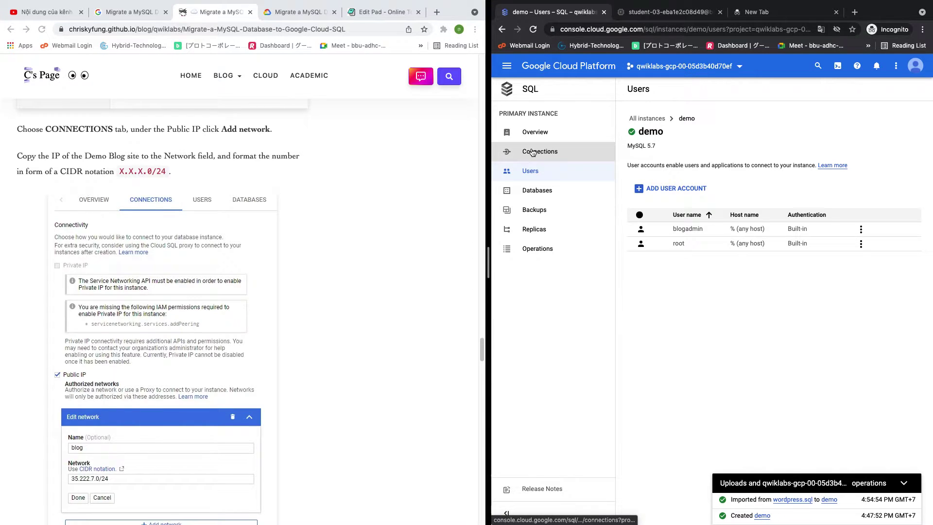
left_click(644, 29)
left_click(643, 29)
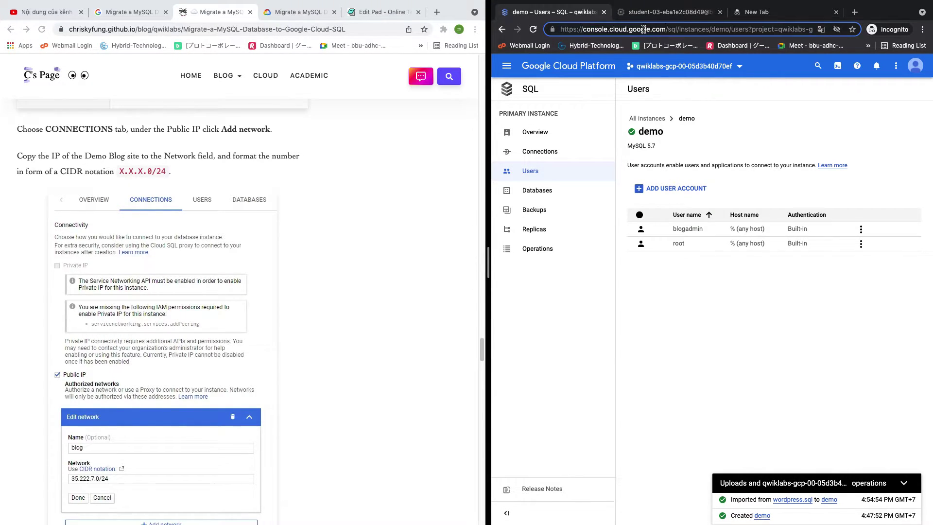
left_click_drag(666, 29, 551, 27)
key("super+c")
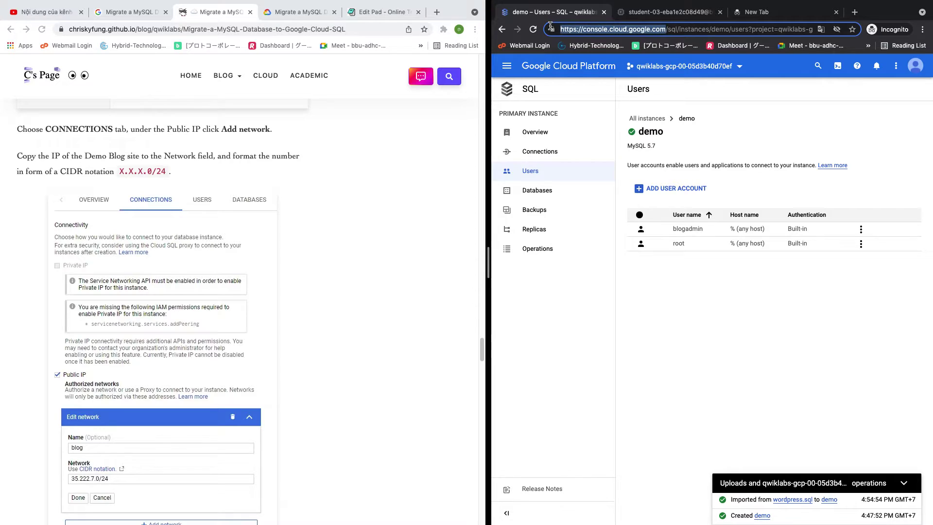
Load console.cloud.google.com in a new incognito tab, then return to the demo Users page
left_click(803, 19)
left_click(855, 12)
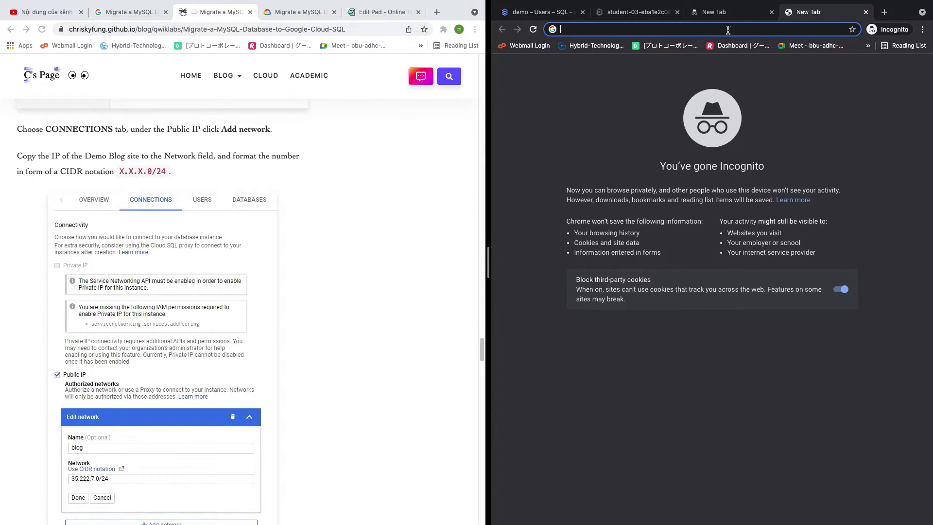
key("super+v")
key("Return")
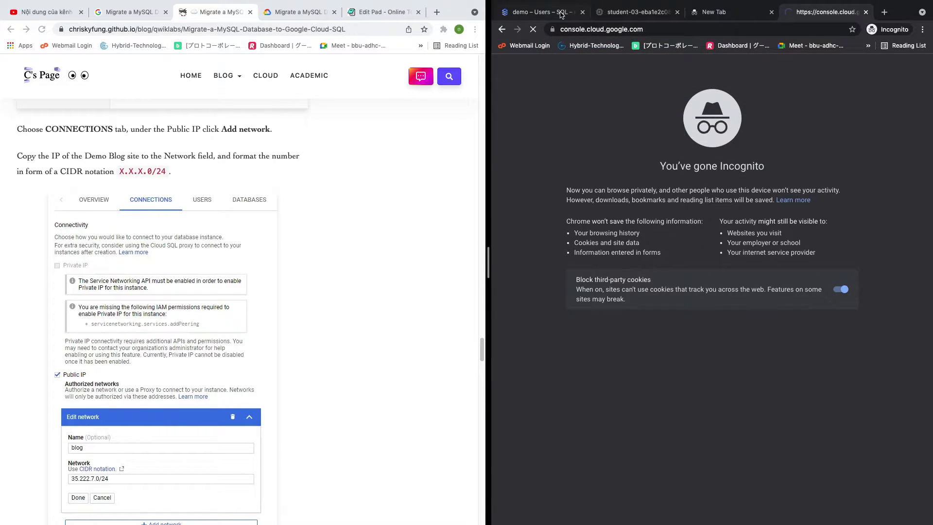
left_click(562, 15)
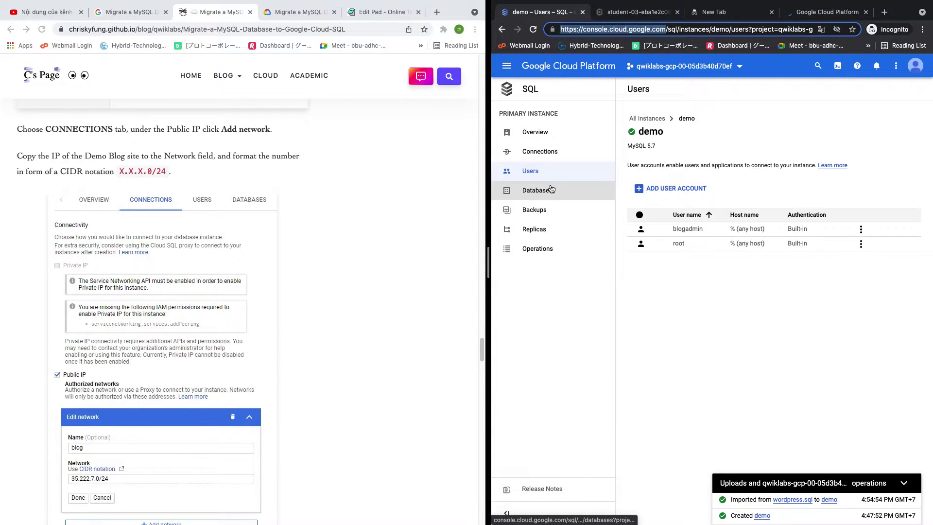
Open the demo instance's Connections settings and start adding a new authorized network
left_click(526, 151)
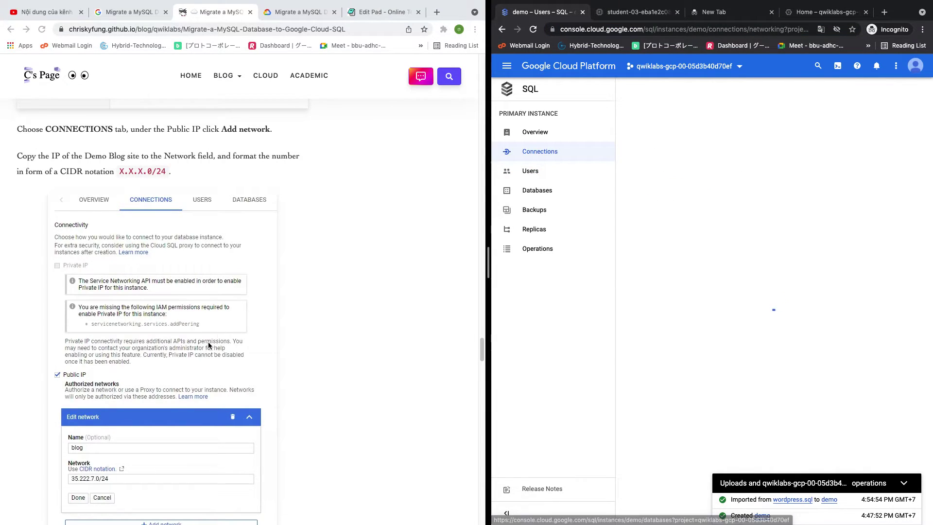
scroll(241, 294, "down", 3)
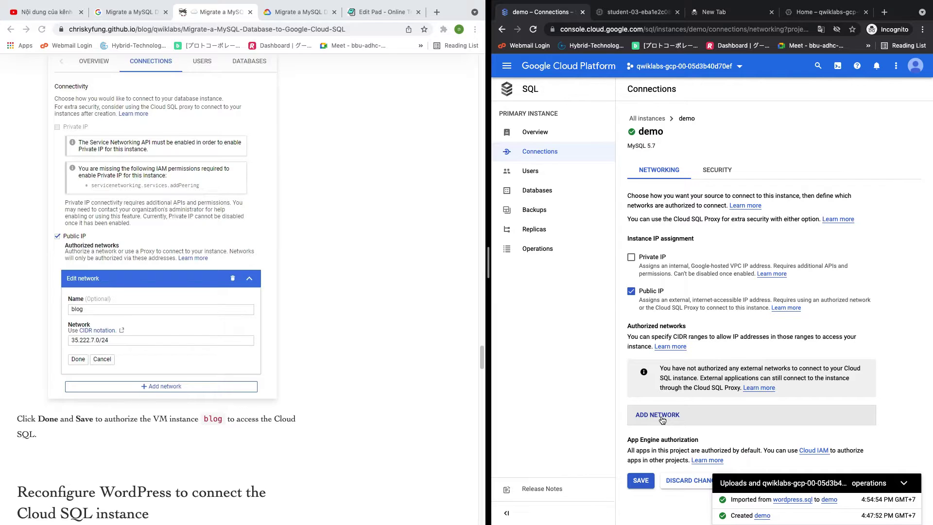
scroll(317, 299, "up", 3)
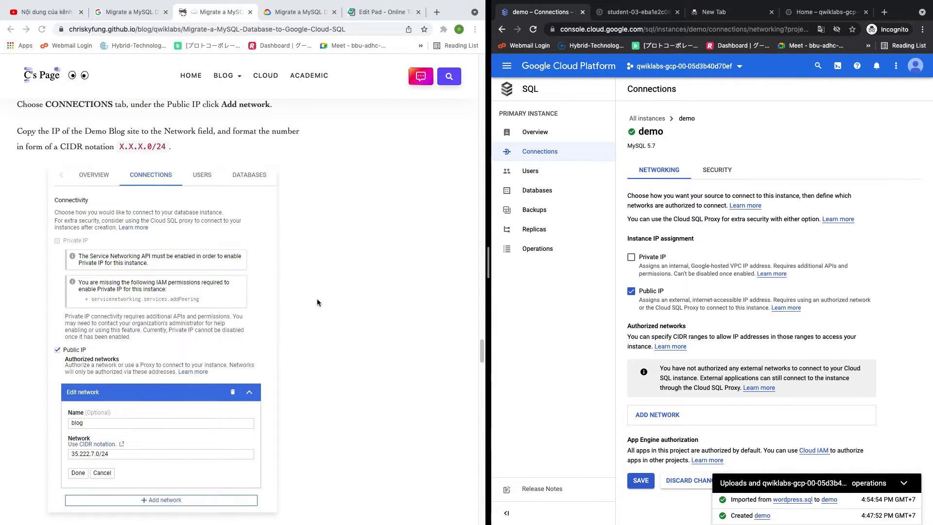
scroll(317, 303, "up", 1)
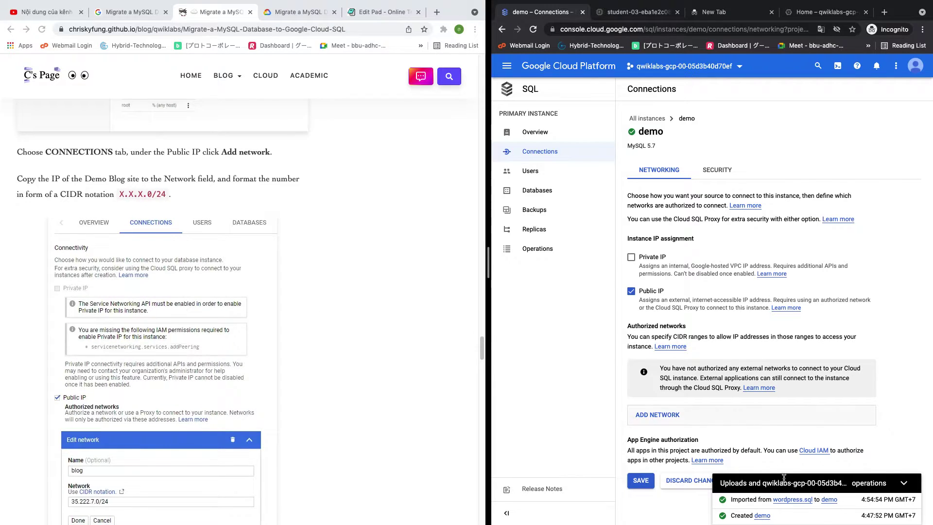
left_click(671, 414)
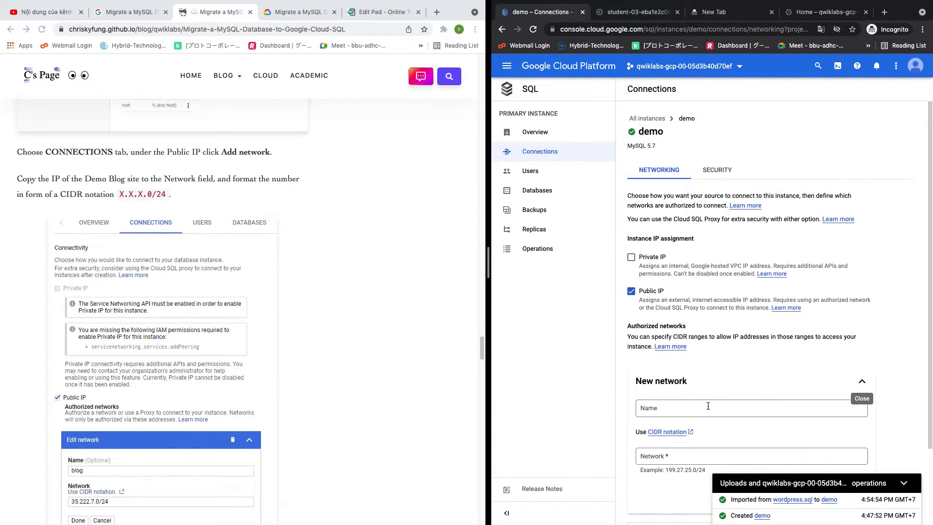
left_click(651, 409)
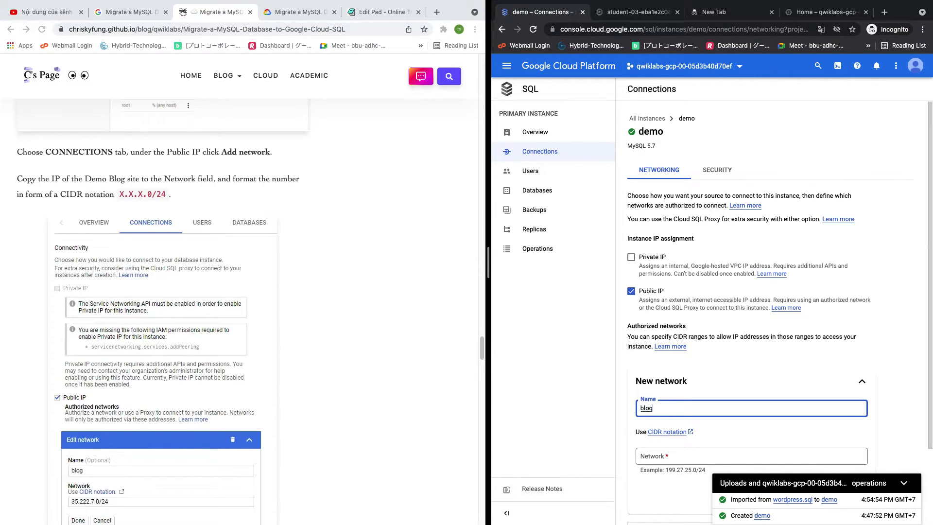
Read further down the tutorial guide, then switch to the project home dashboard tab
left_click(434, 364)
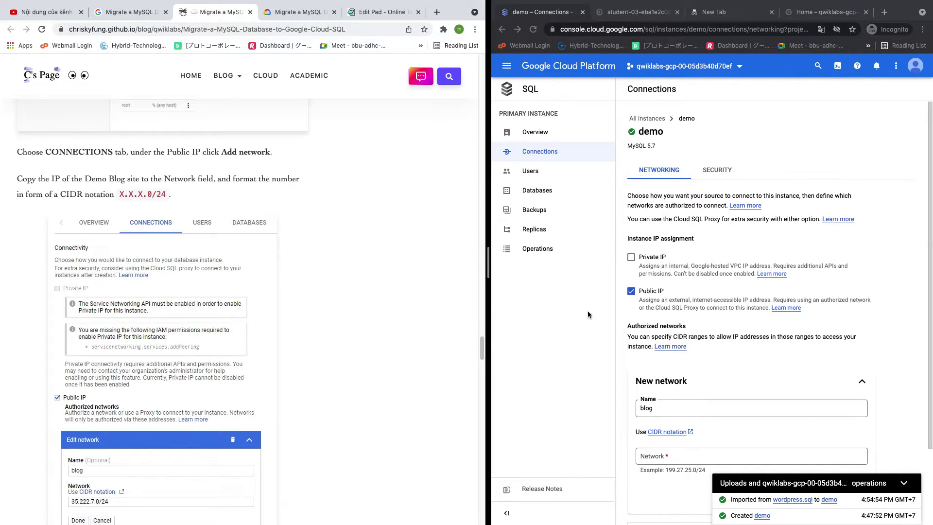
scroll(315, 326, "down", 1)
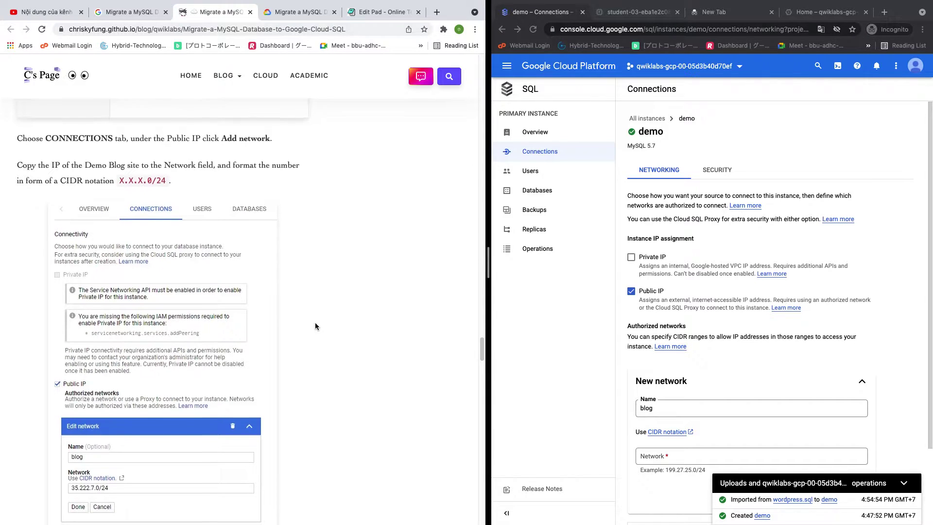
scroll(315, 326, "down", 1)
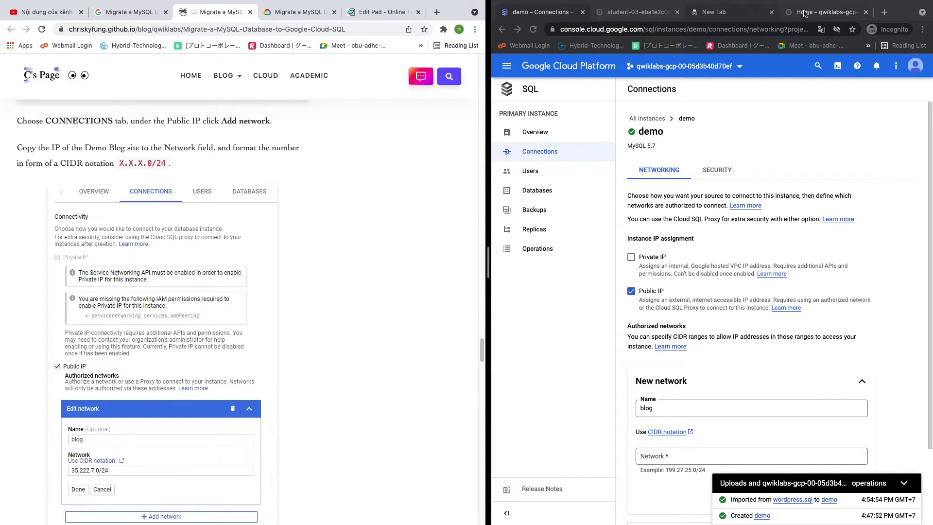
left_click(826, 12)
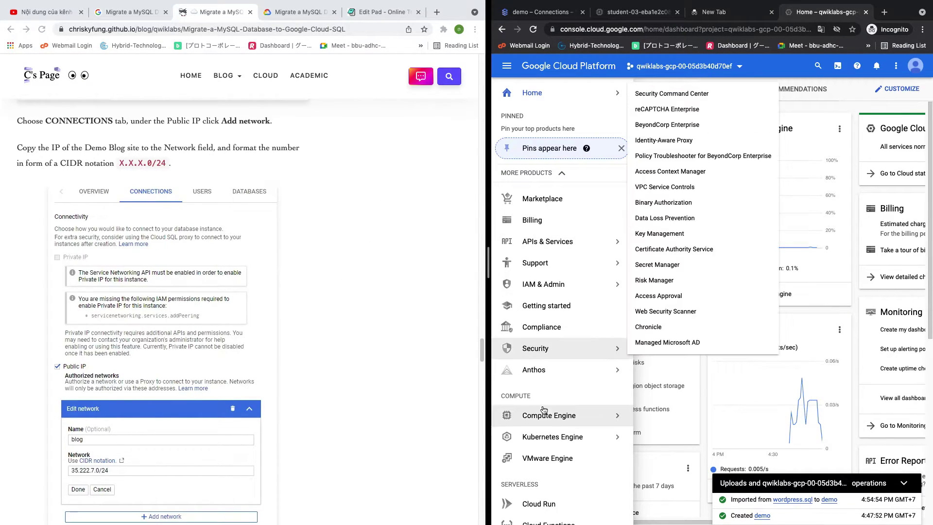
Copy the blog VM's external IP 35.184.99.161 from VM instances and return to demo's Network field
mouse_move(598, 414)
left_click(669, 85)
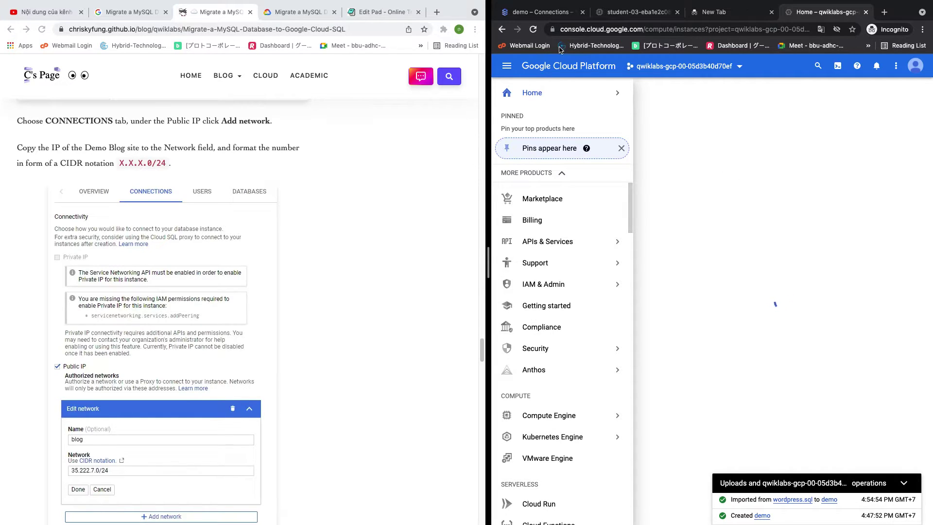
left_click(296, 12)
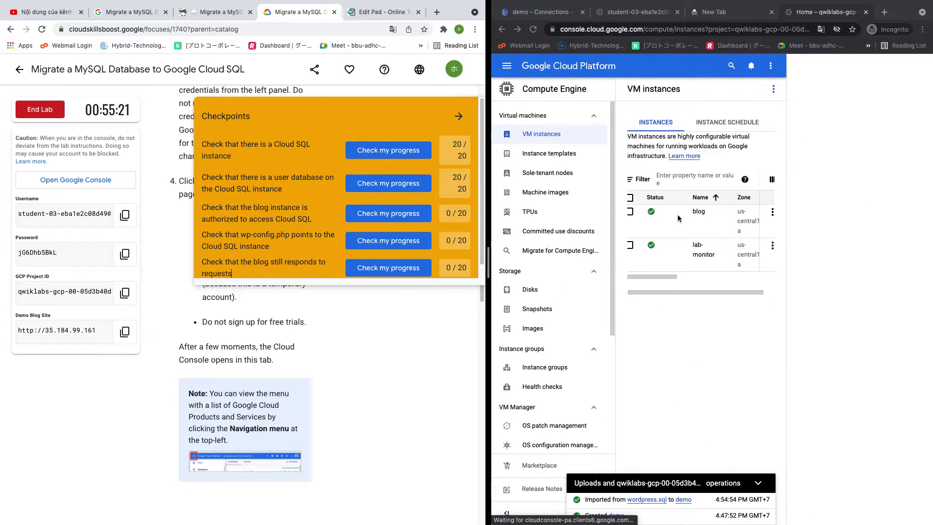
left_click_drag(664, 275, 754, 281)
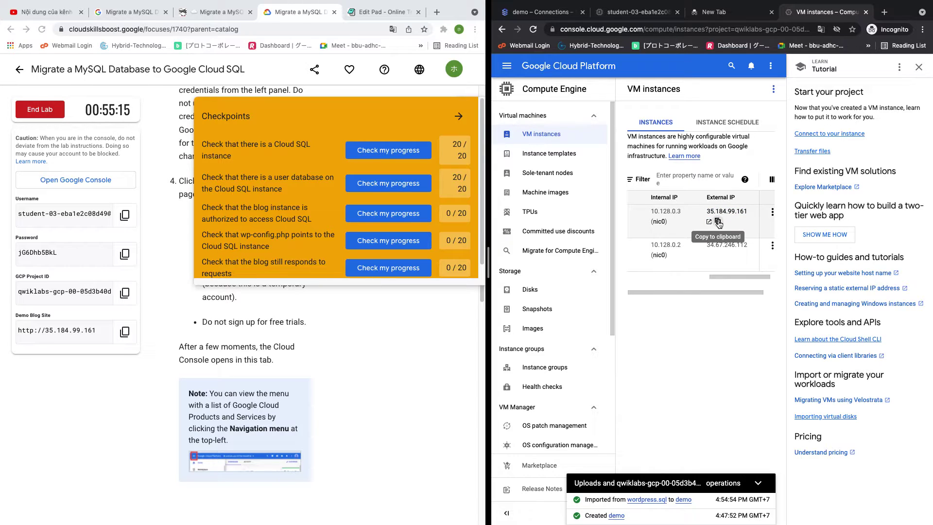
left_click(718, 221)
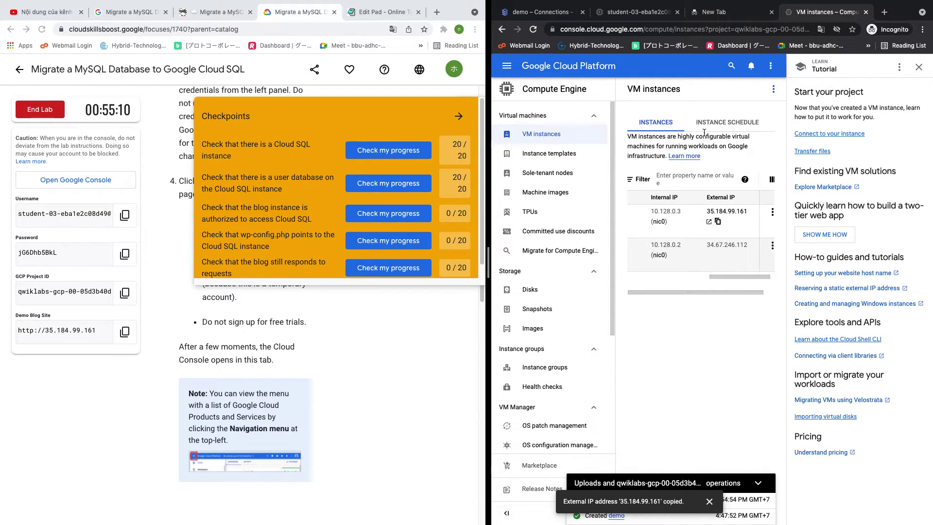
left_click(556, 14)
left_click(651, 456)
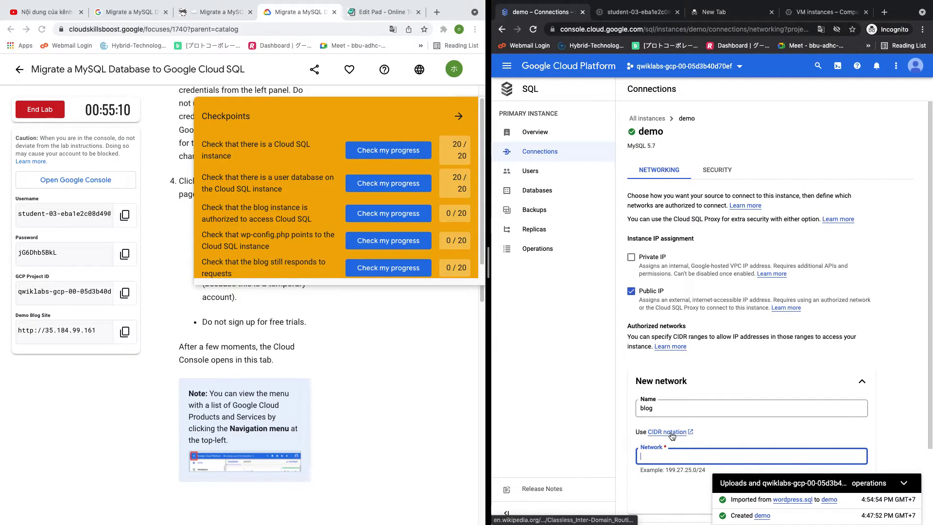
Paste the IP with /24 appended into the Network field and look up CIDR notation
key("super+v")
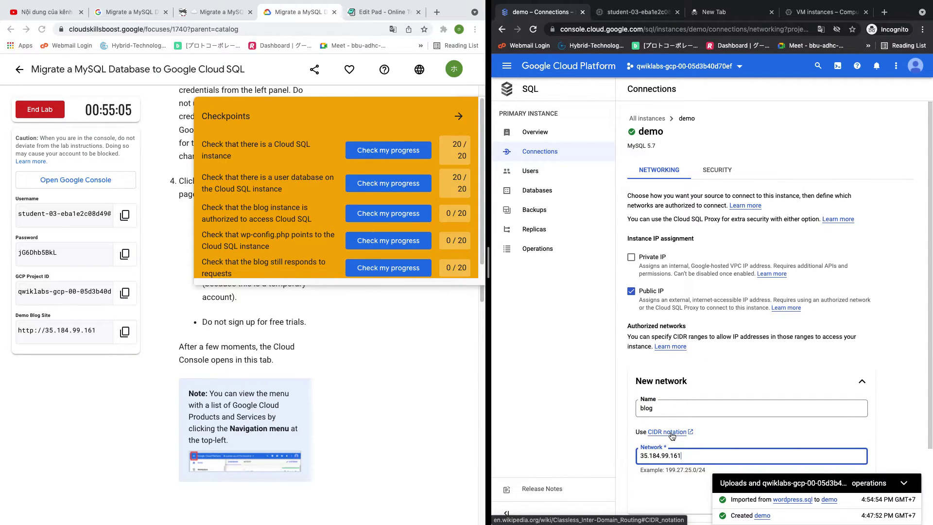
type("/24")
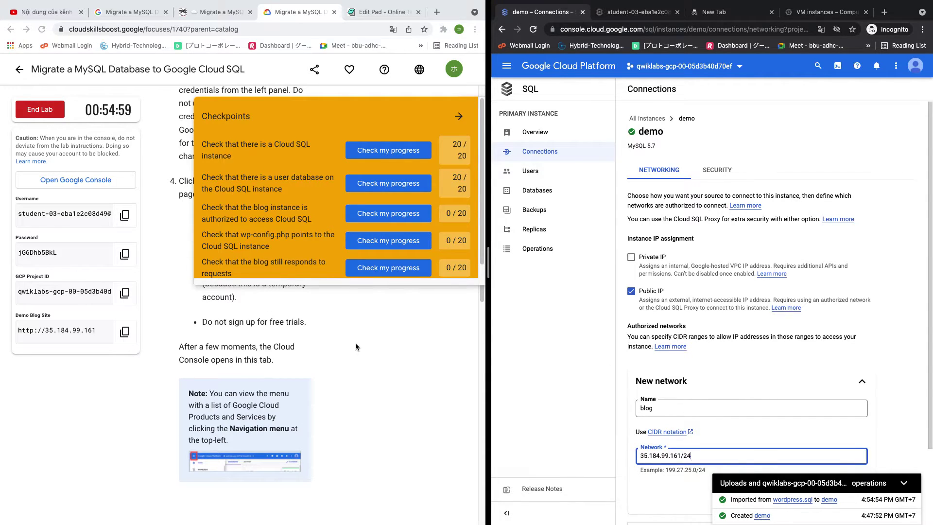
left_click(904, 482)
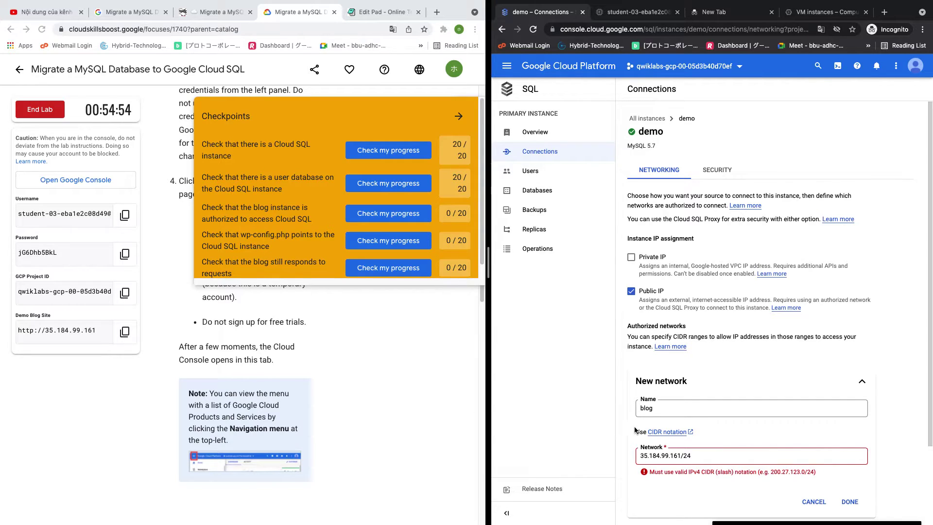
left_click(673, 433)
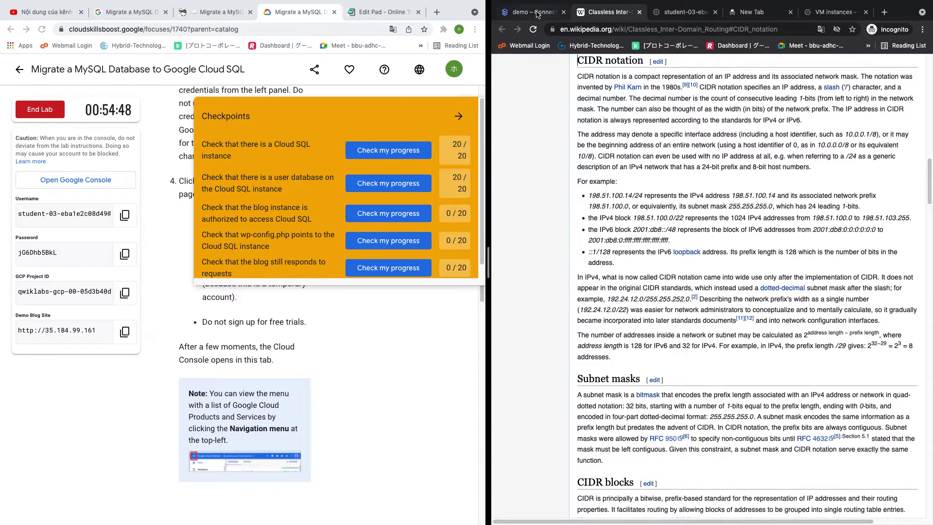
Replace the last octet 161 with 0, giving the valid range 35.184.99.0/24
left_click(533, 12)
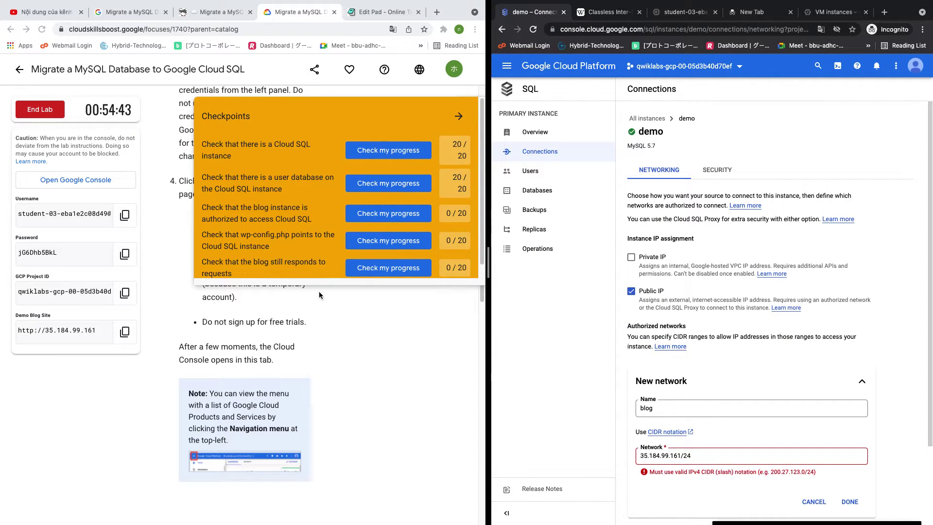
left_click(218, 11)
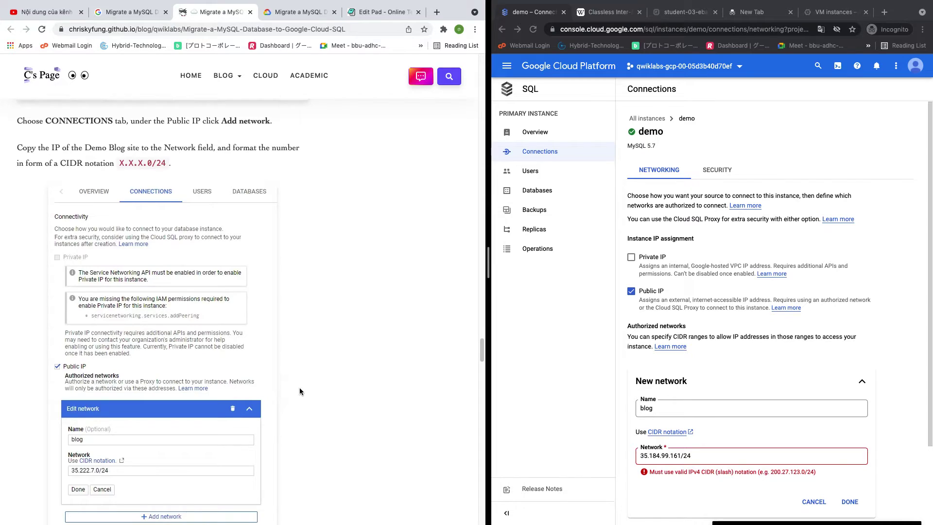
scroll(299, 387, "up", 1)
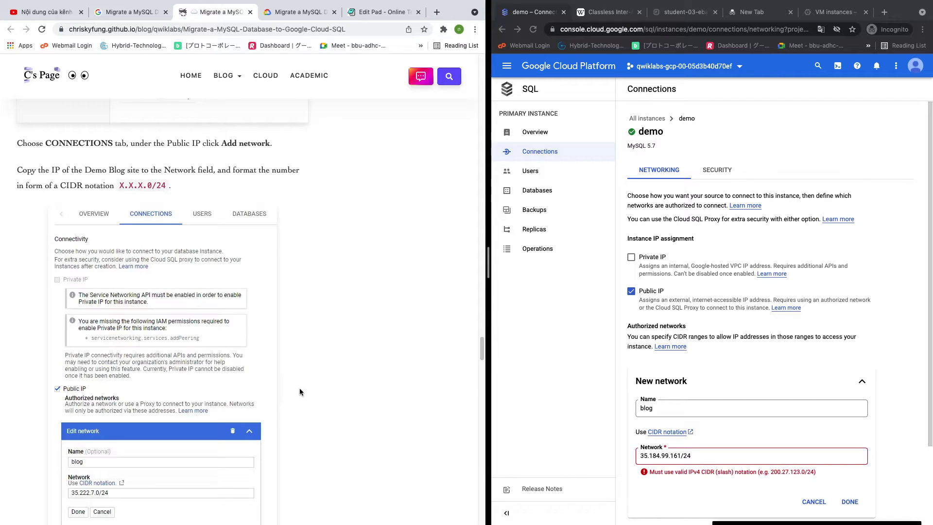
scroll(300, 388, "up", 4)
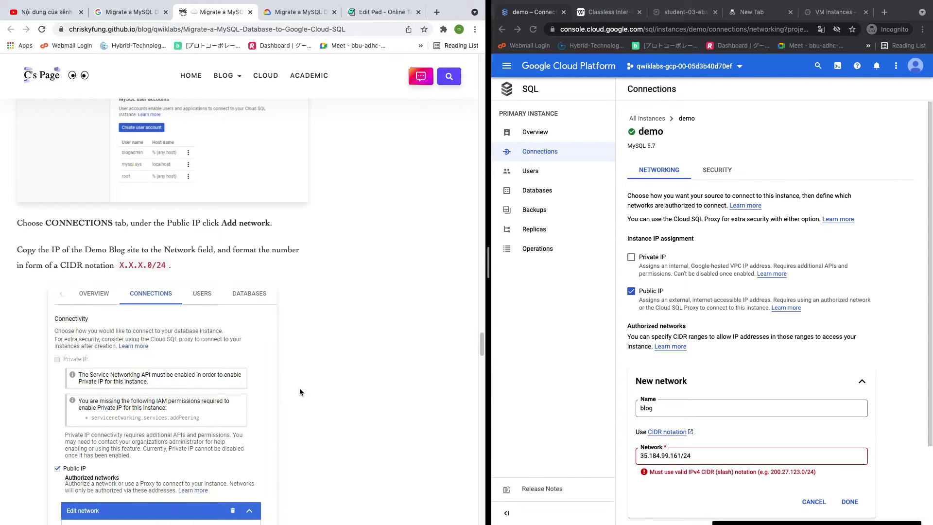
left_click(679, 457)
left_click_drag(680, 456, 665, 453)
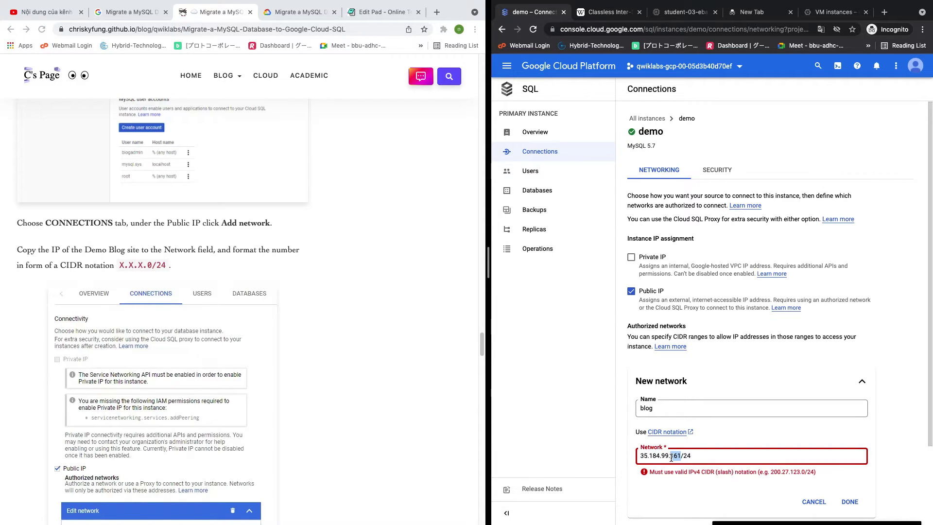
type("0")
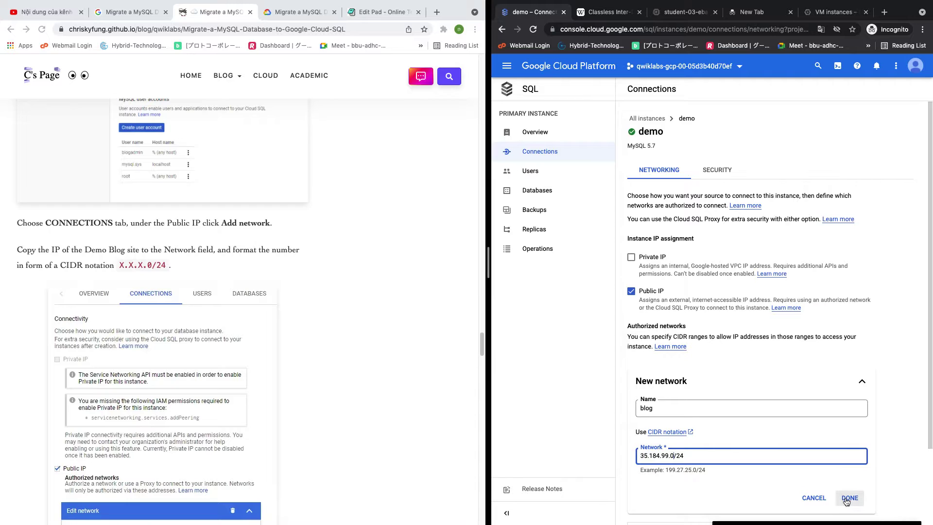
Confirm the blog network 35.184.99.0/24 and save the demo instance's authorized networks
scroll(293, 359, "down", 10)
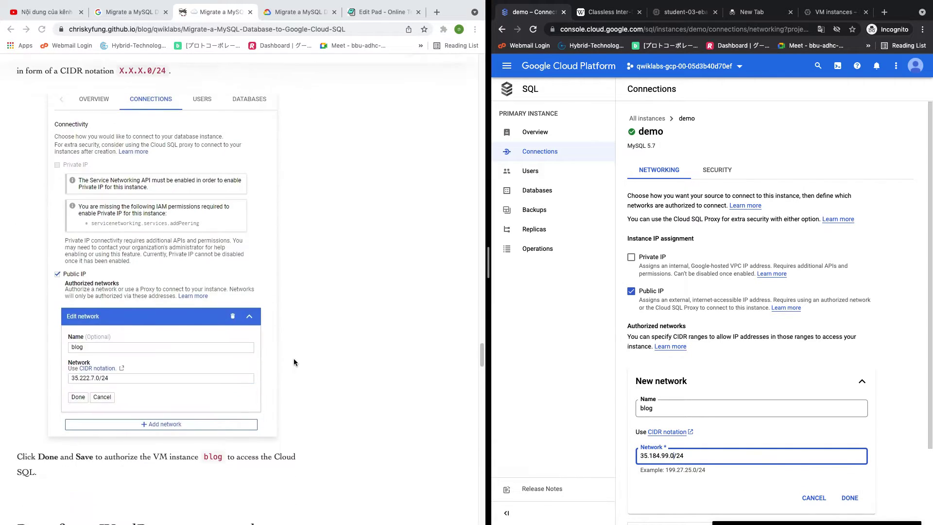
scroll(293, 361, "down", 5)
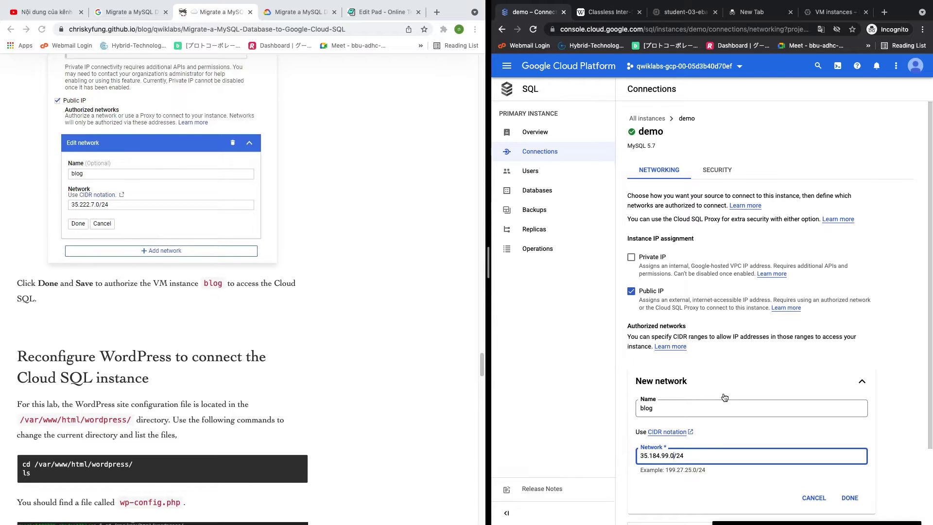
scroll(724, 398, "down", 2)
left_click(849, 405)
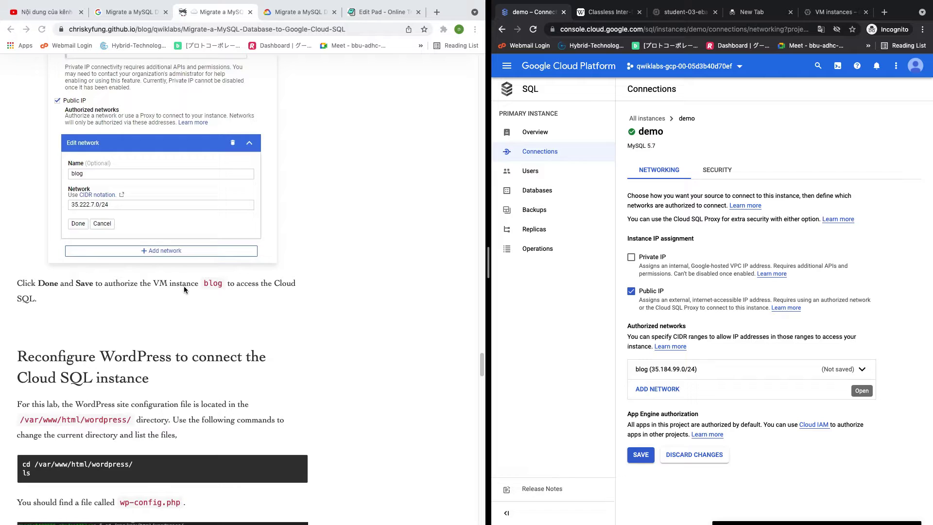
scroll(184, 287, "down", 2)
left_click(644, 456)
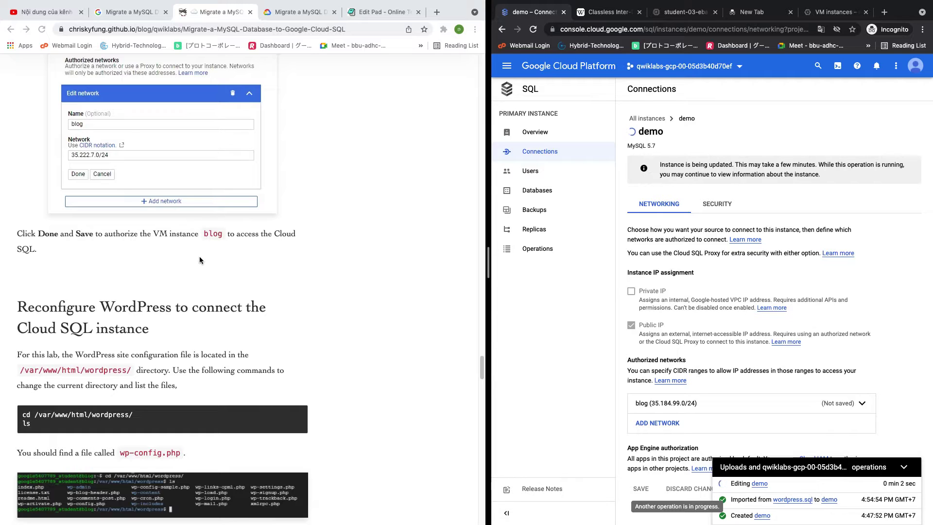
scroll(199, 258, "down", 4)
scroll(200, 260, "down", 2)
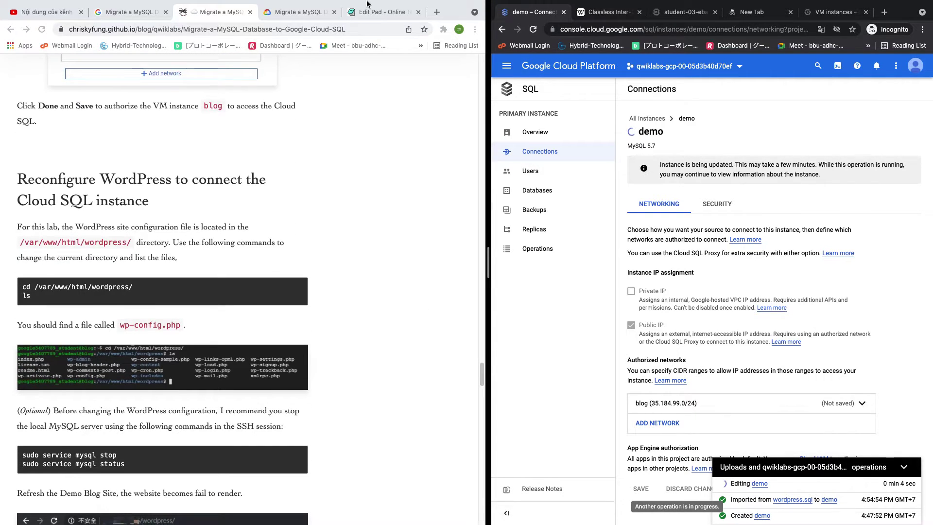
left_click(318, 12)
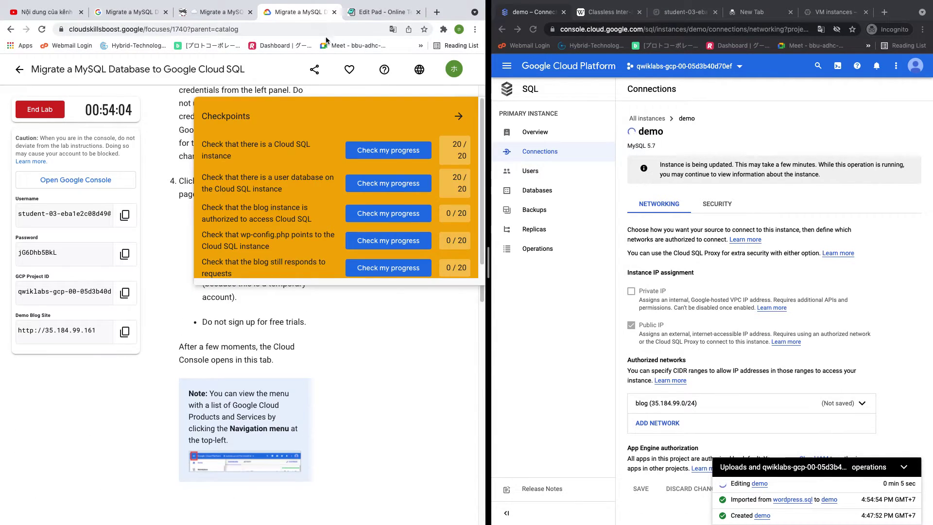
left_click(373, 214)
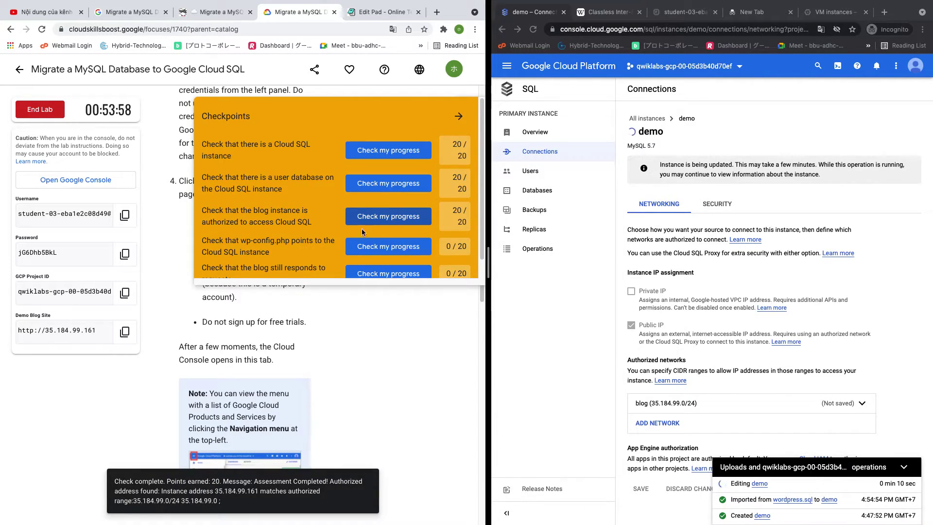
left_click(212, 13)
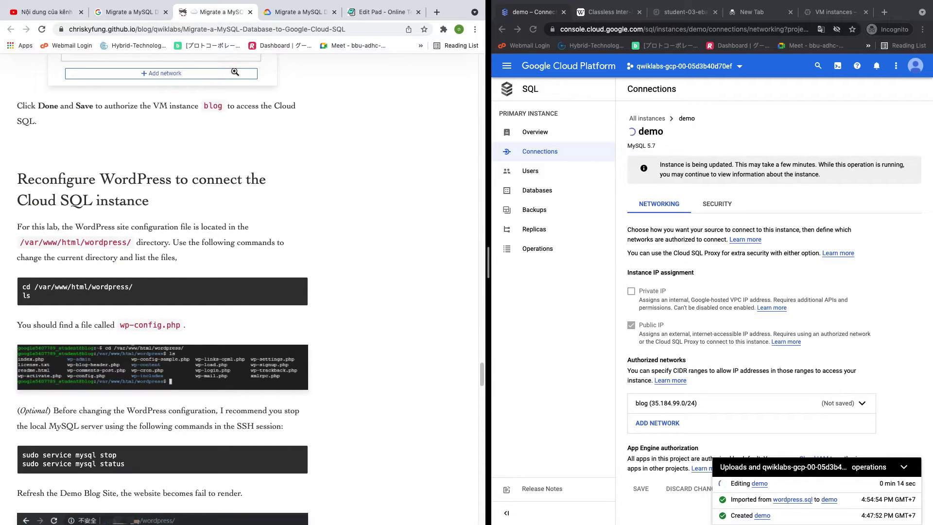
left_click(292, 12)
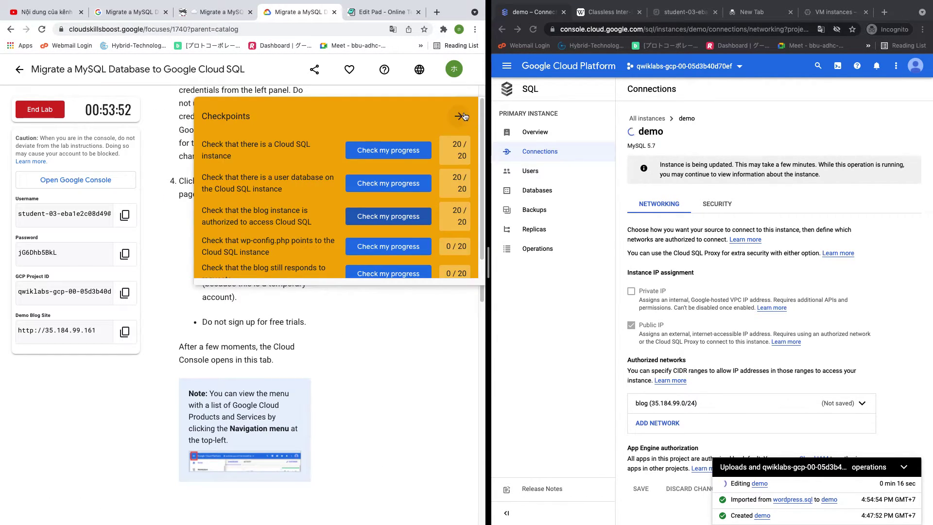
scroll(358, 272, "down", 1)
scroll(358, 275, "down", 20)
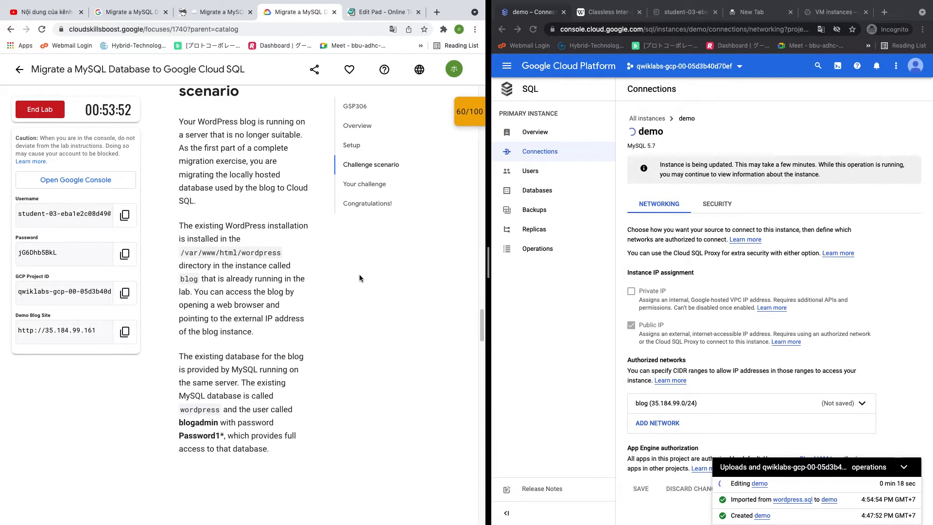
scroll(359, 276, "down", 8)
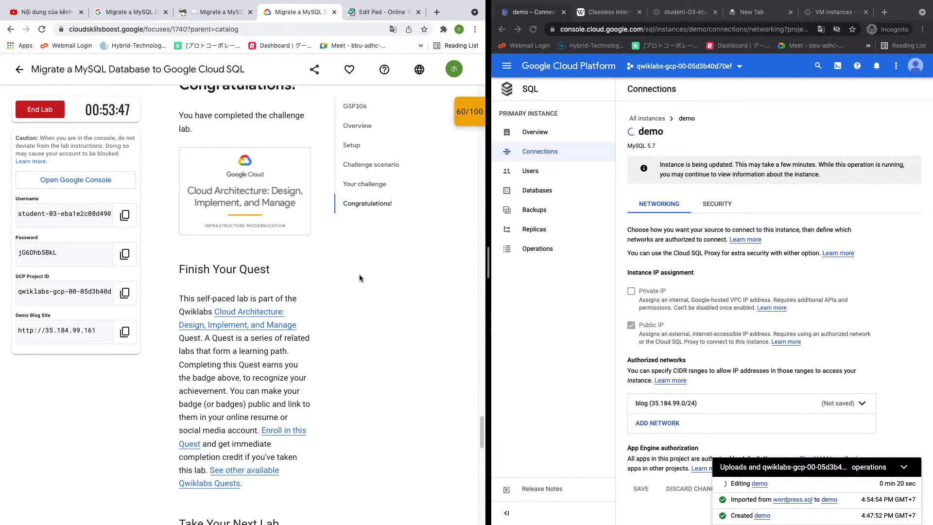
scroll(359, 275, "up", 20)
scroll(360, 276, "up", 15)
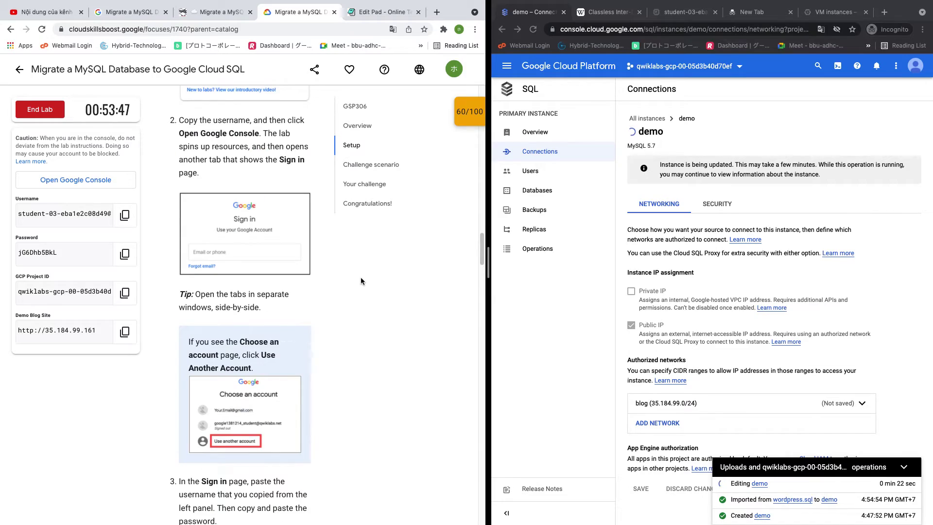
scroll(362, 281, "up", 6)
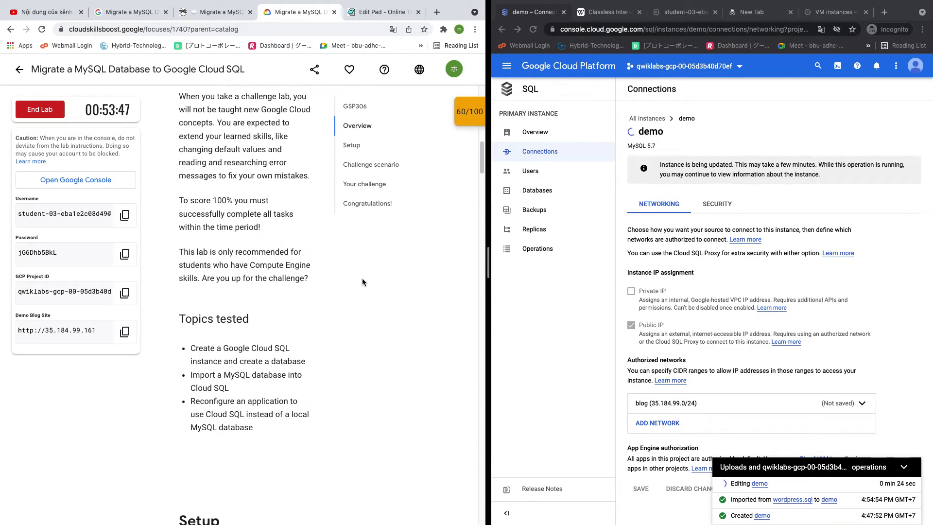
scroll(362, 281, "down", 14)
scroll(363, 281, "down", 15)
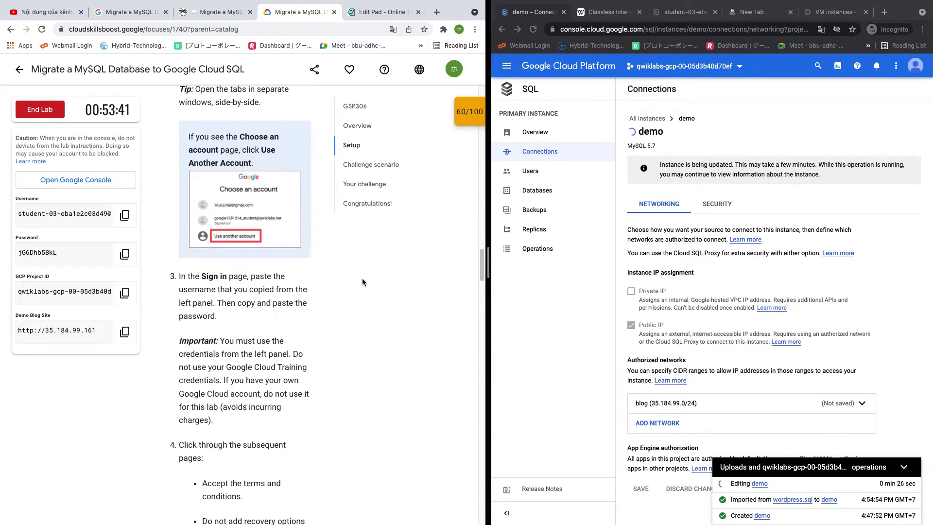
scroll(363, 281, "down", 20)
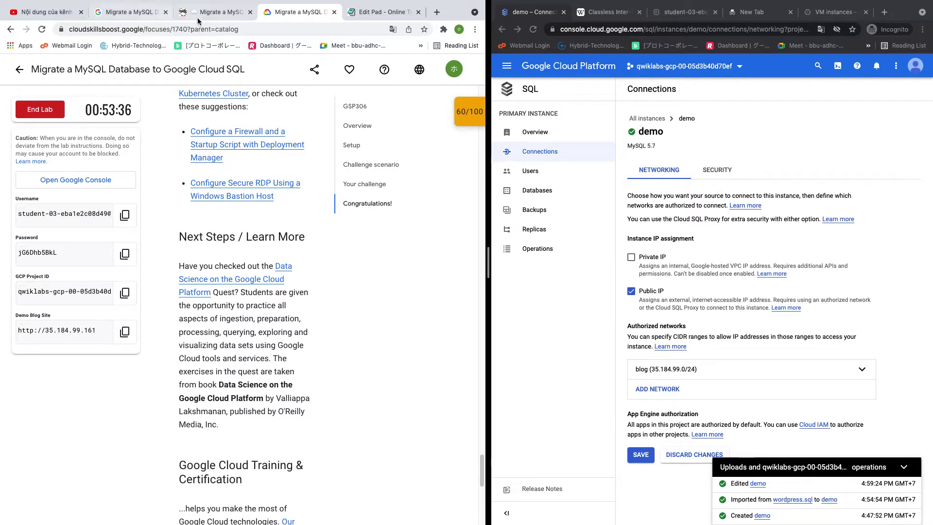
Run the wp-config.php and blog-still-responds checkpoints from the lab's Checkpoints panel
left_click(216, 12)
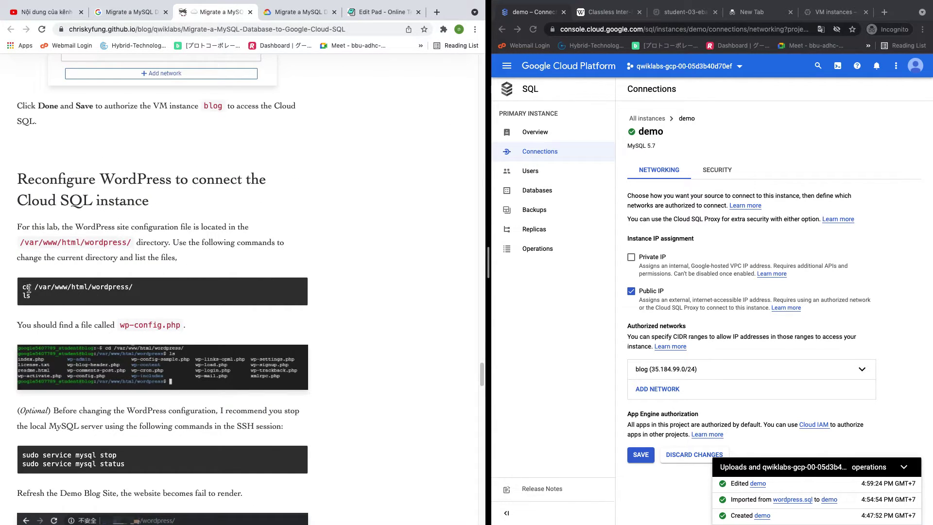
left_click_drag(24, 288, 46, 299)
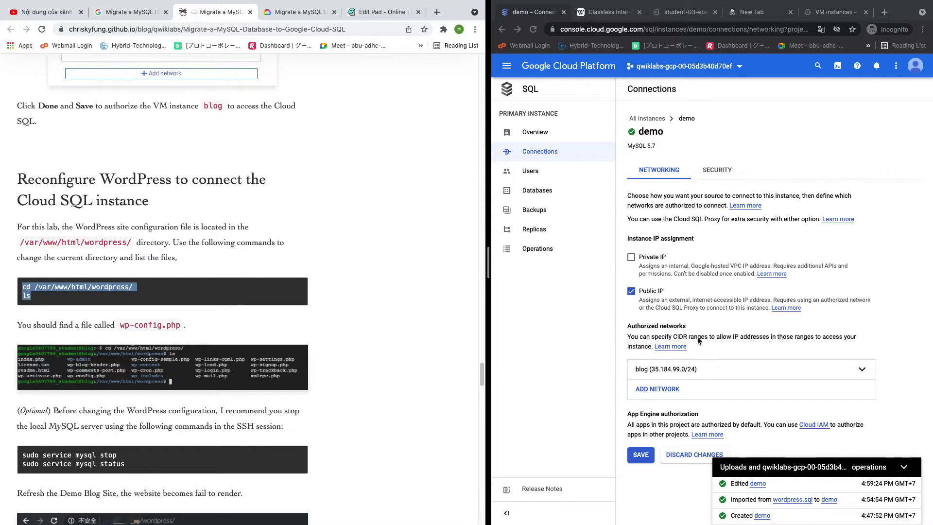
left_click(294, 11)
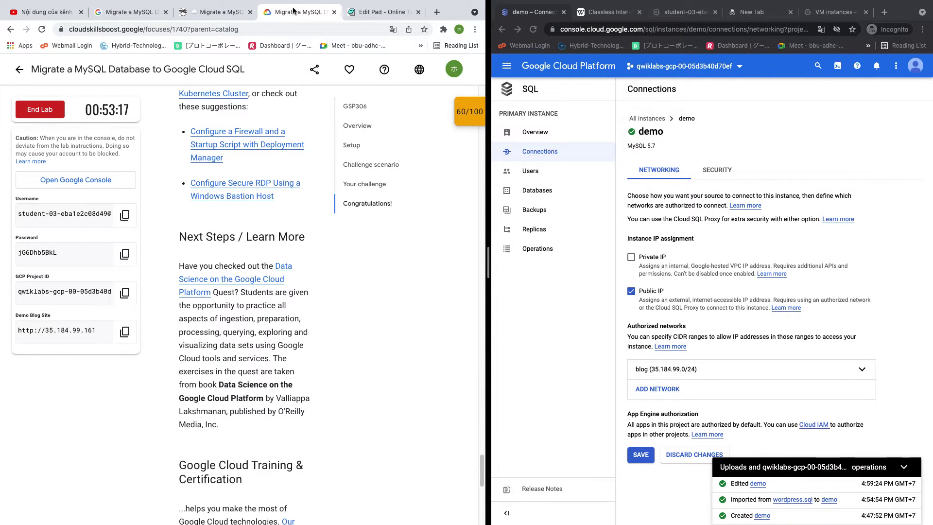
left_click(469, 112)
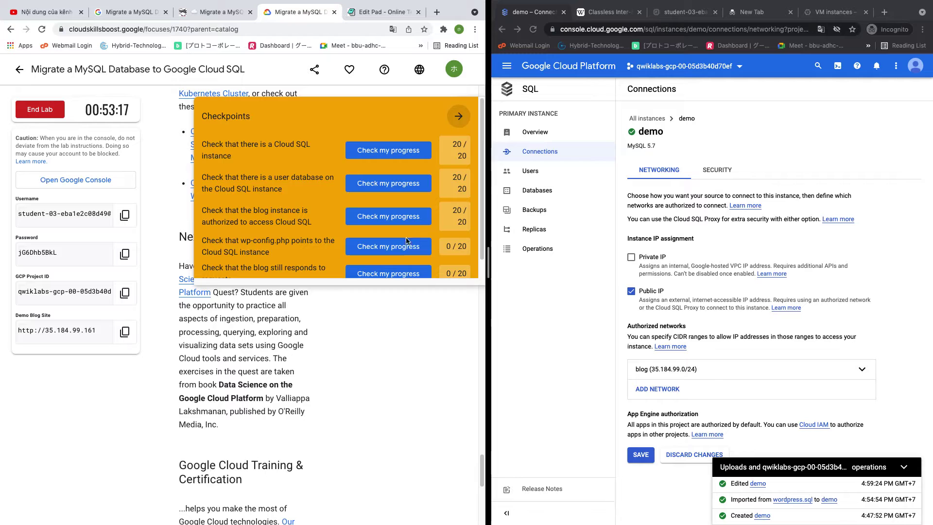
left_click(374, 247)
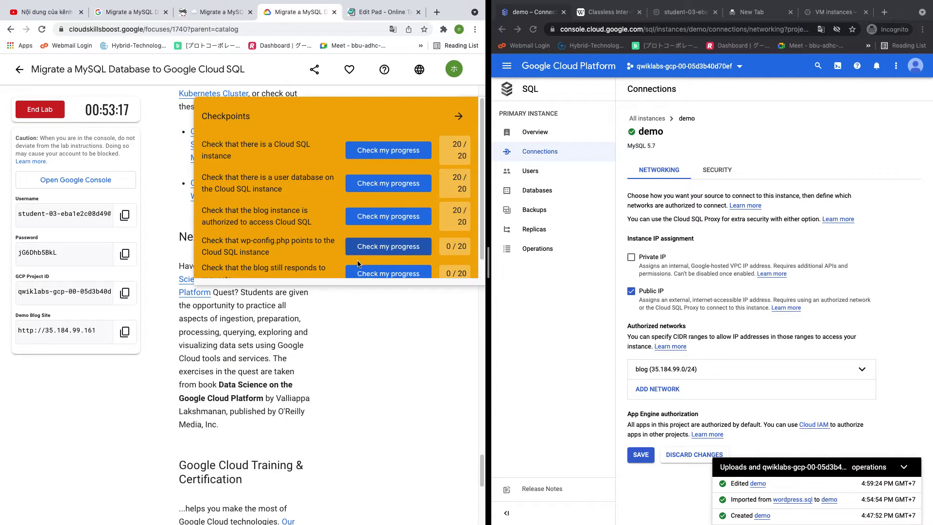
scroll(376, 256, "down", 1)
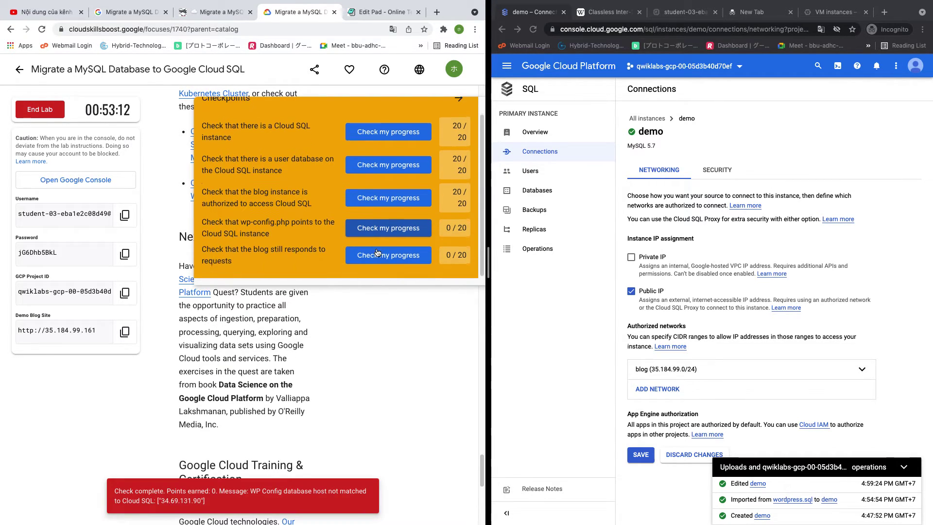
left_click(377, 255)
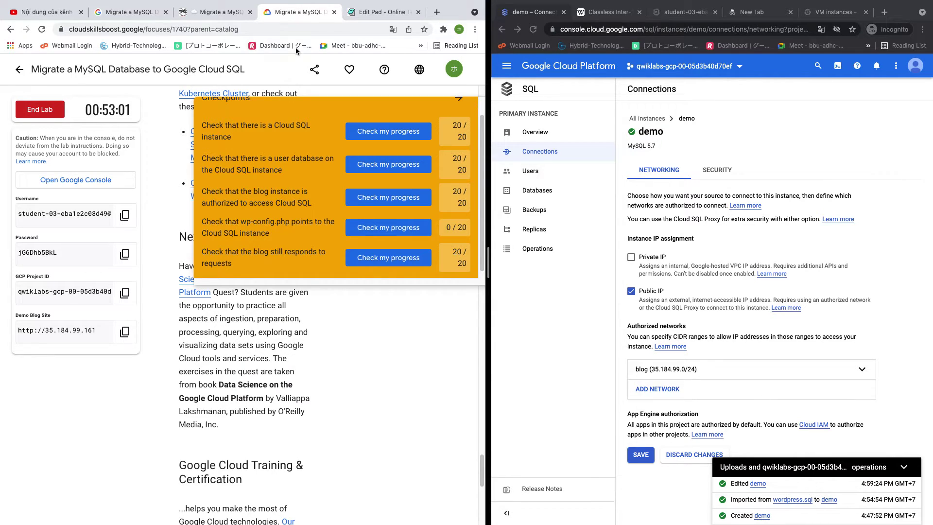
Scroll back through the blog tutorial and widen its window beside the narrowed Cloud SQL console
left_click(214, 11)
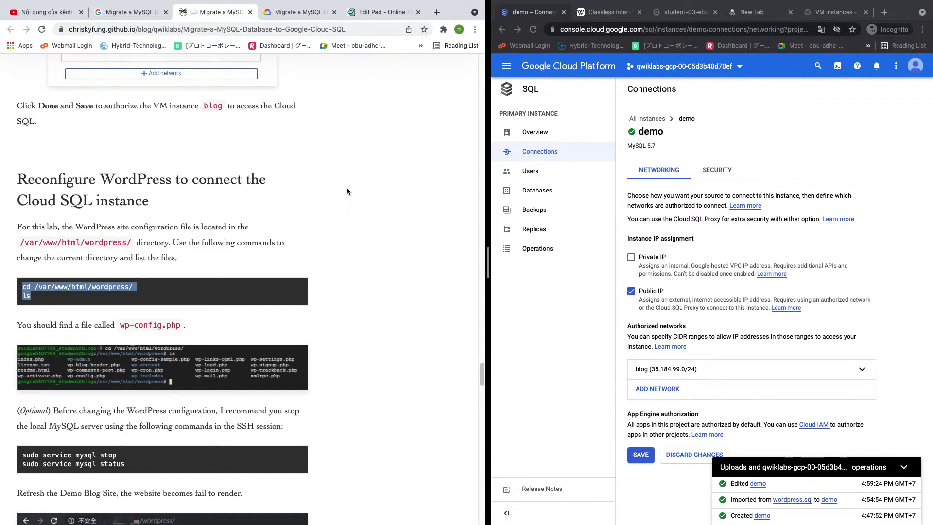
scroll(347, 191, "up", 5)
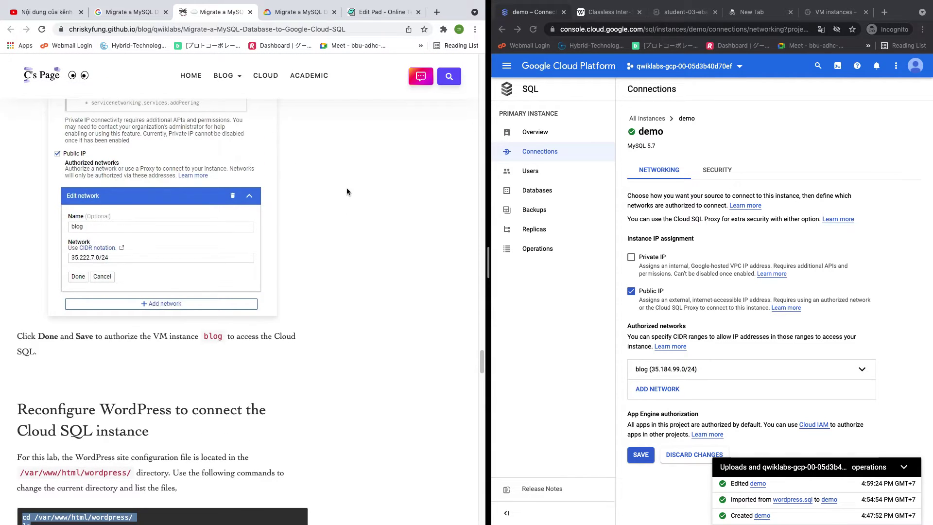
scroll(347, 191, "up", 7)
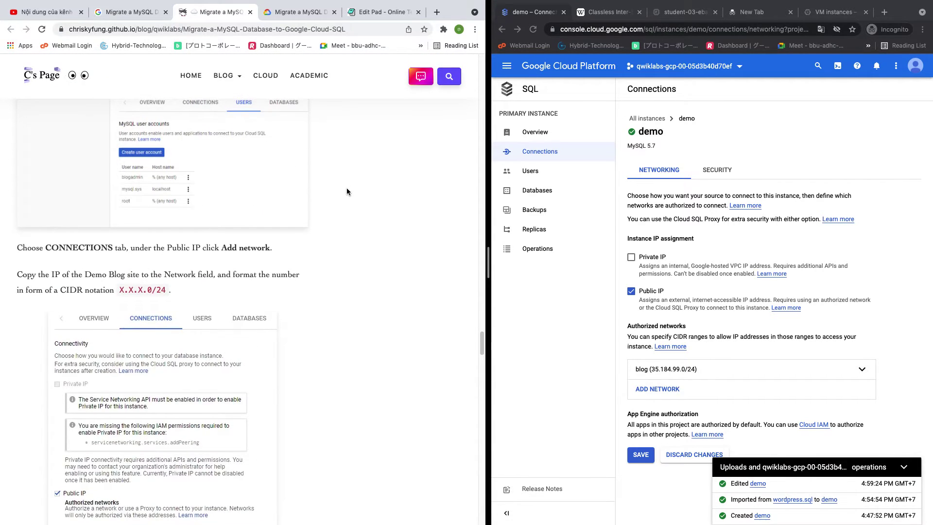
scroll(347, 191, "up", 9)
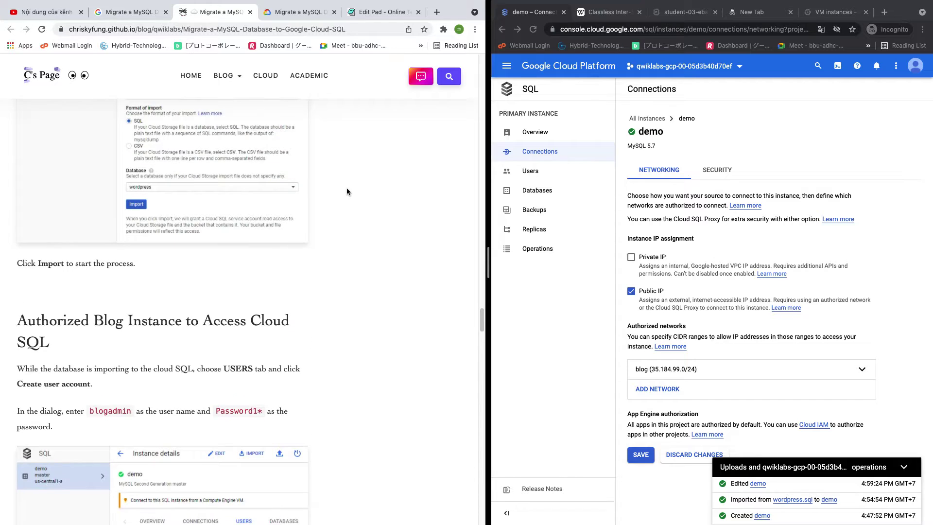
scroll(346, 191, "up", 9)
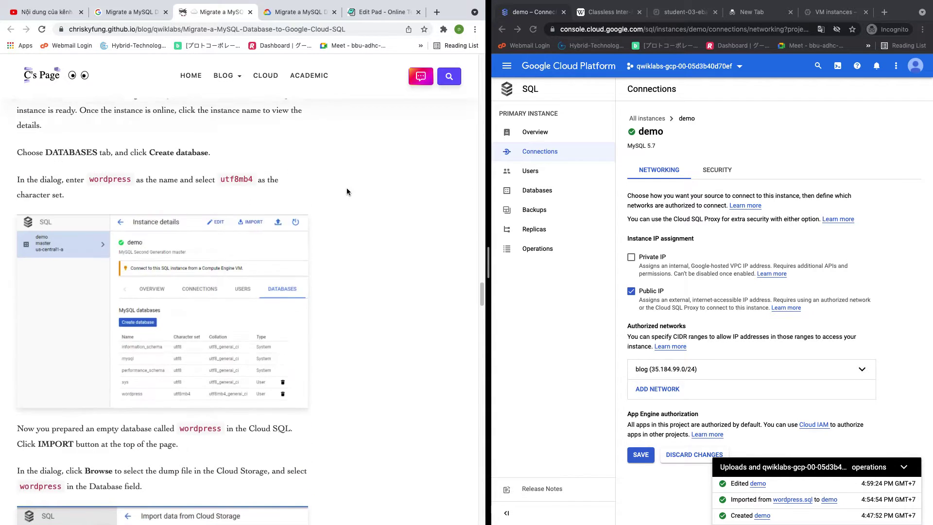
scroll(347, 191, "up", 1)
scroll(347, 191, "down", 1)
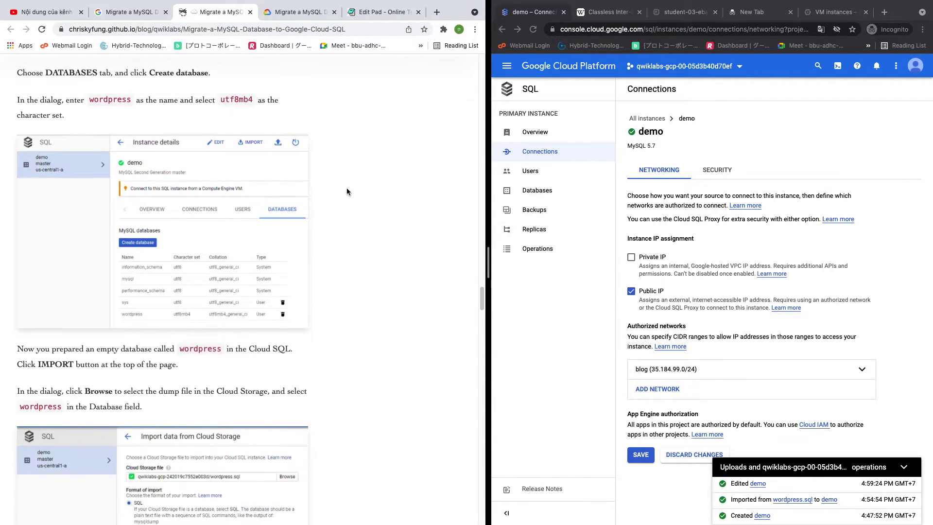
scroll(347, 191, "up", 9)
scroll(347, 191, "up", 4)
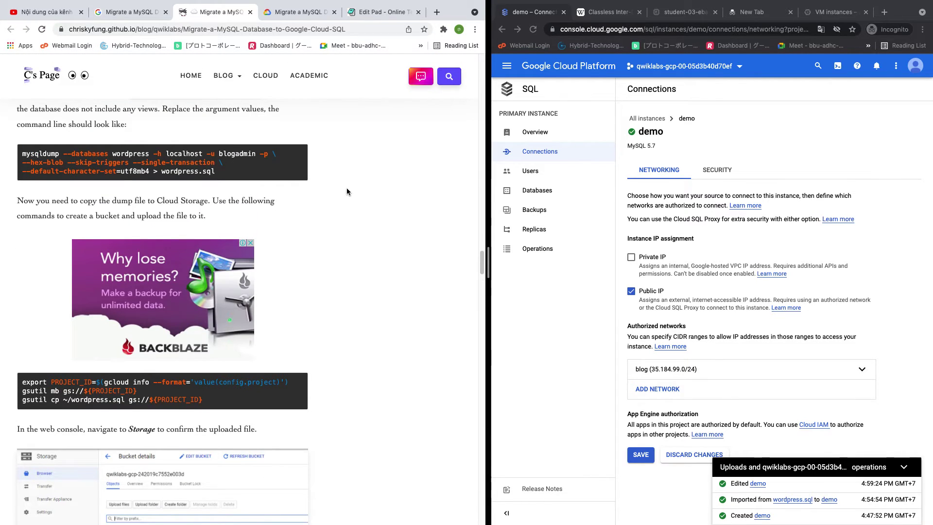
scroll(346, 191, "up", 8)
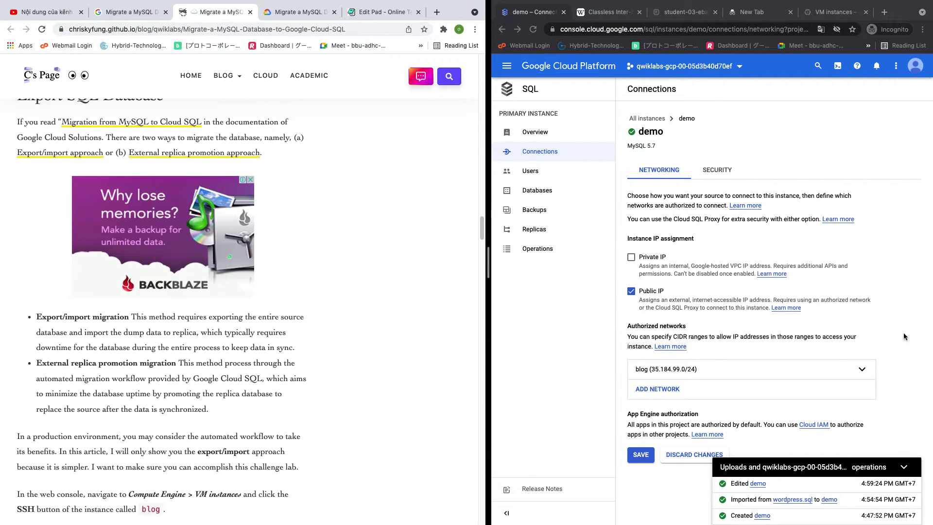
left_click(635, 369)
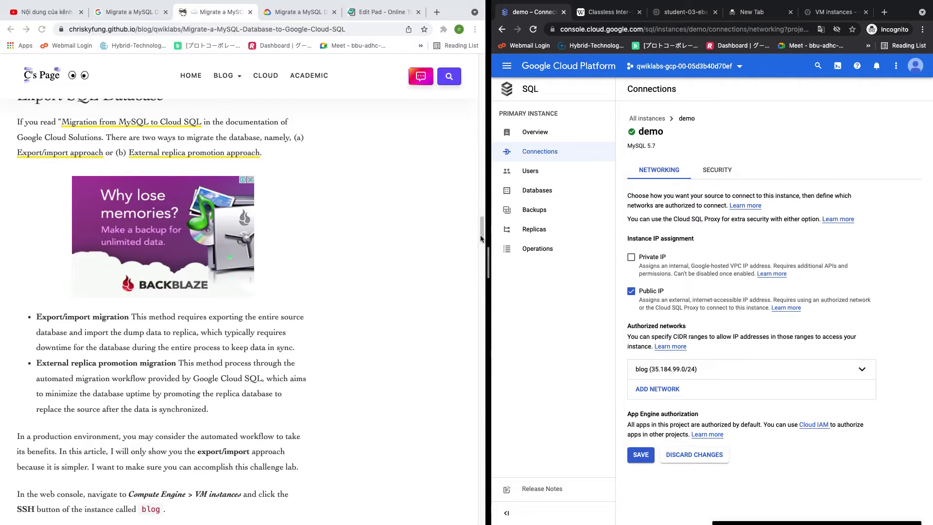
left_click_drag(487, 236, 564, 236)
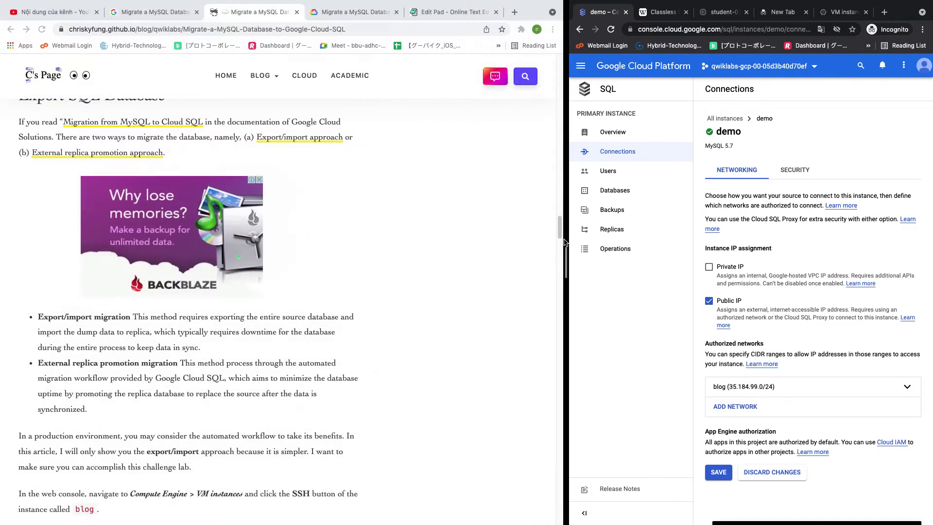
scroll(368, 157, "down", 10)
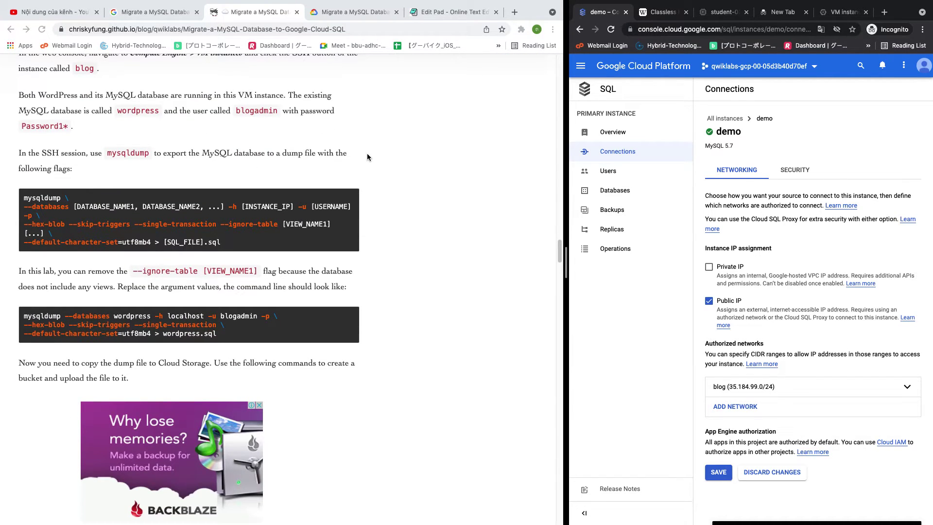
left_click(373, 10)
left_click(373, 11)
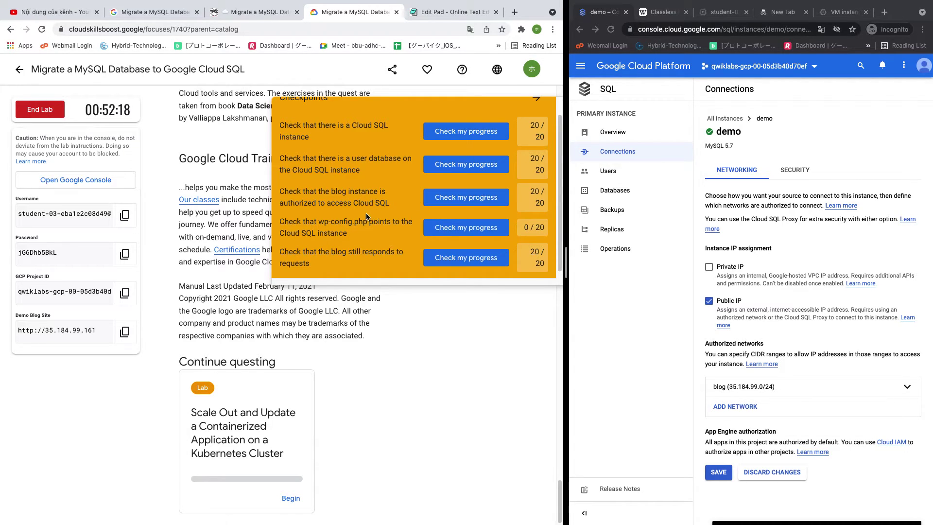
Search Google for the wp-config.php checkpoint wording and open the chriskyfung logbook result
mouse_move(282, 222)
left_mouse_down()
mouse_move(349, 230)
mouse_move(286, 234)
mouse_move(267, 220)
mouse_move(276, 226)
left_mouse_up()
key("super+c")
left_click(358, 232)
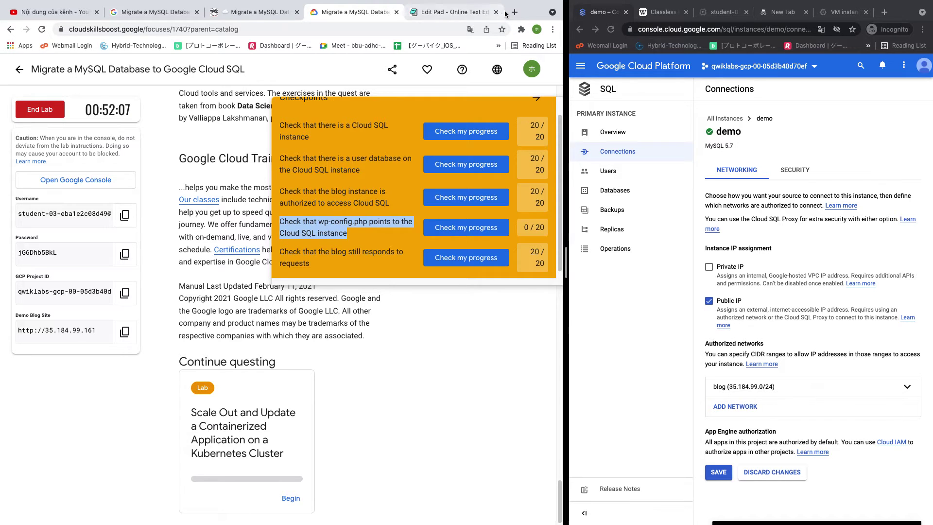
left_click(515, 11)
key("super+v")
key("Return")
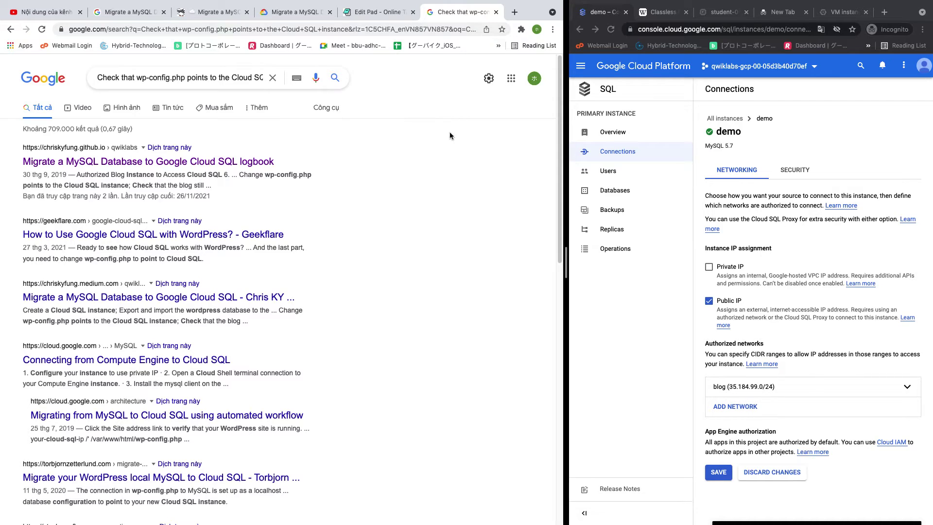
left_click(182, 164)
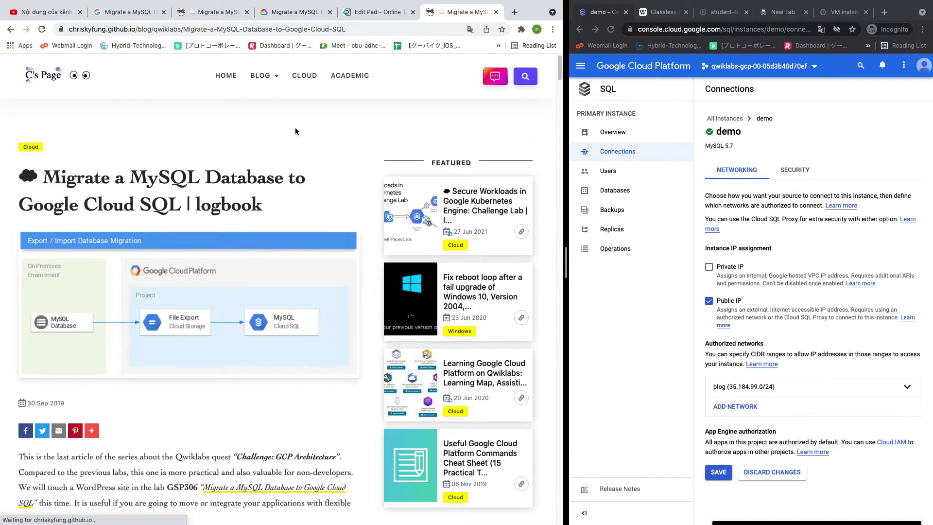
Search the logbook article for the wp-config.php checkpoint wording
scroll(291, 141, "down", 6)
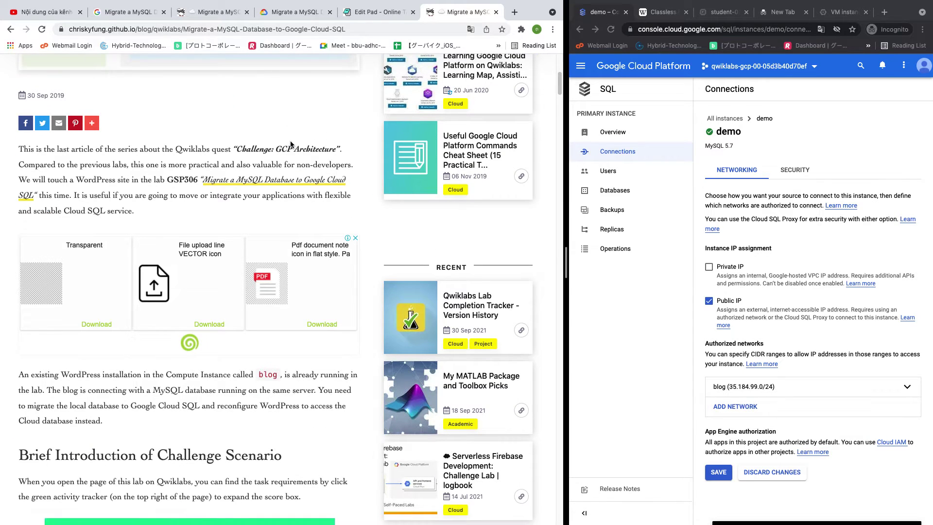
scroll(290, 140, "down", 3)
scroll(291, 141, "down", 7)
scroll(290, 141, "down", 4)
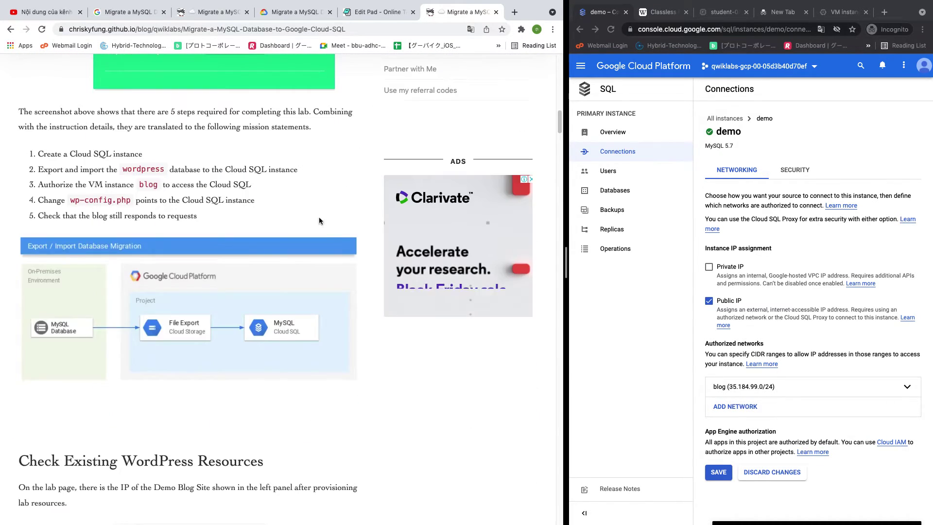
key("super+f")
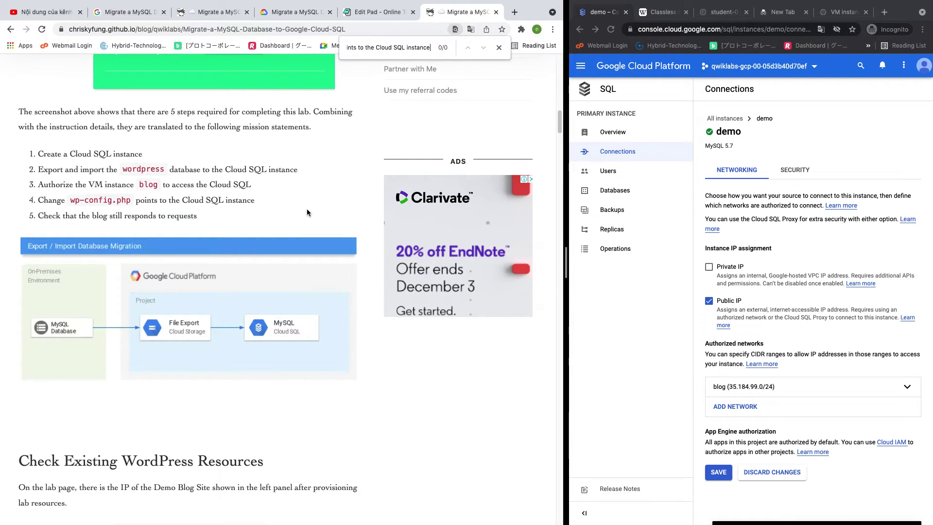
left_click_drag(431, 48, 361, 48)
key("alt+Left")
key("alt+Left")
key("alt+Left")
key("alt+Left")
key("alt+Left")
Scroll to the Authorized Blog Instance section and open demo's Overview showing public IP 34.69.131.90
scroll(283, 190, "up", 3)
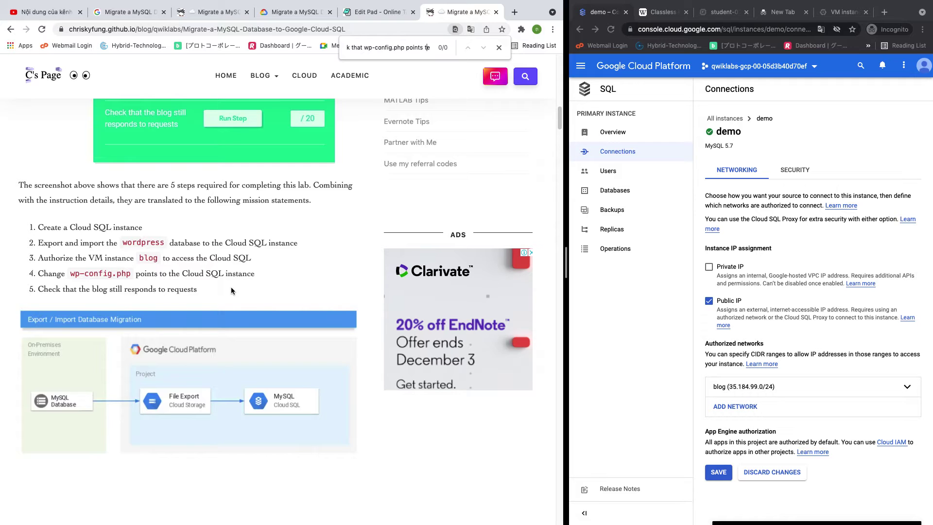
scroll(48, 287, "down", 2)
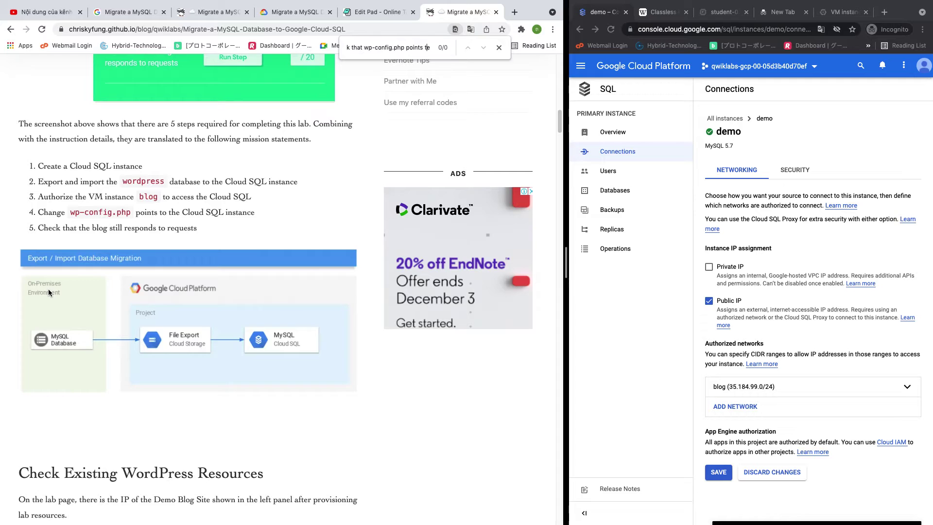
scroll(48, 289, "down", 3)
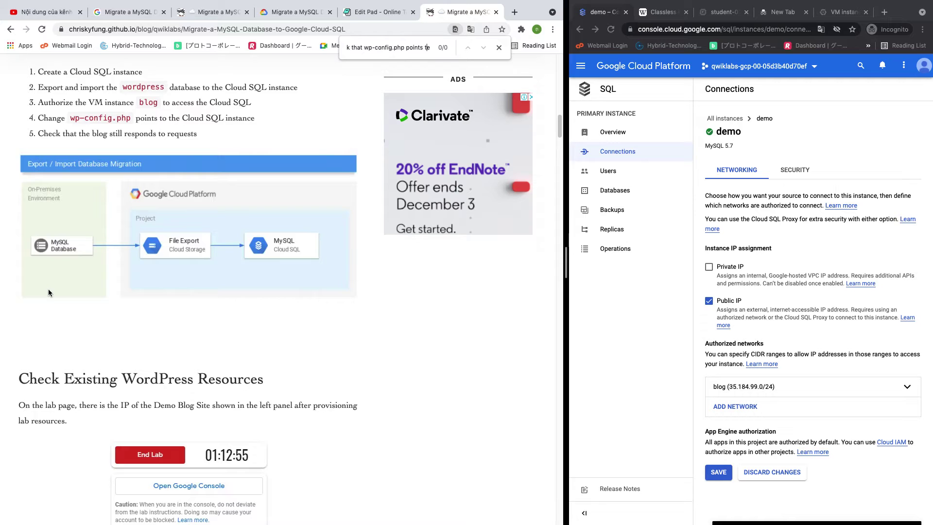
scroll(48, 289, "down", 15)
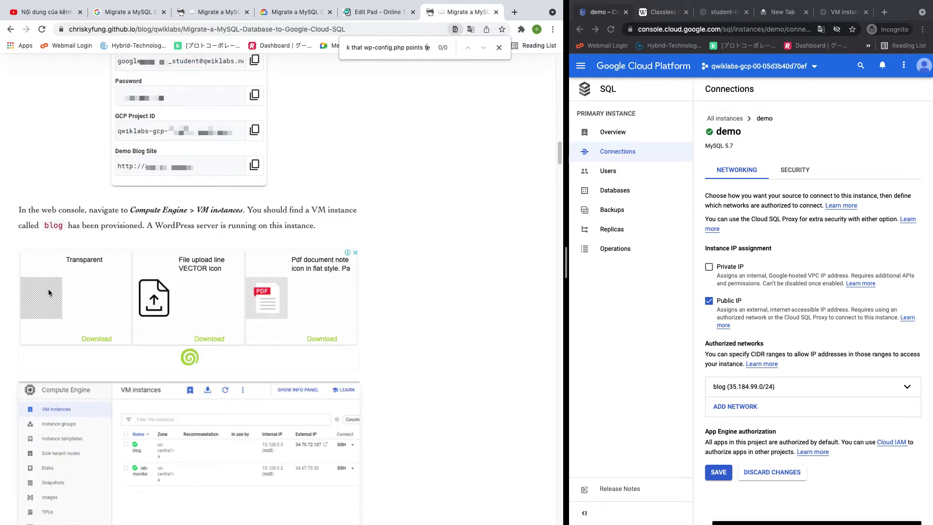
scroll(48, 289, "up", 15)
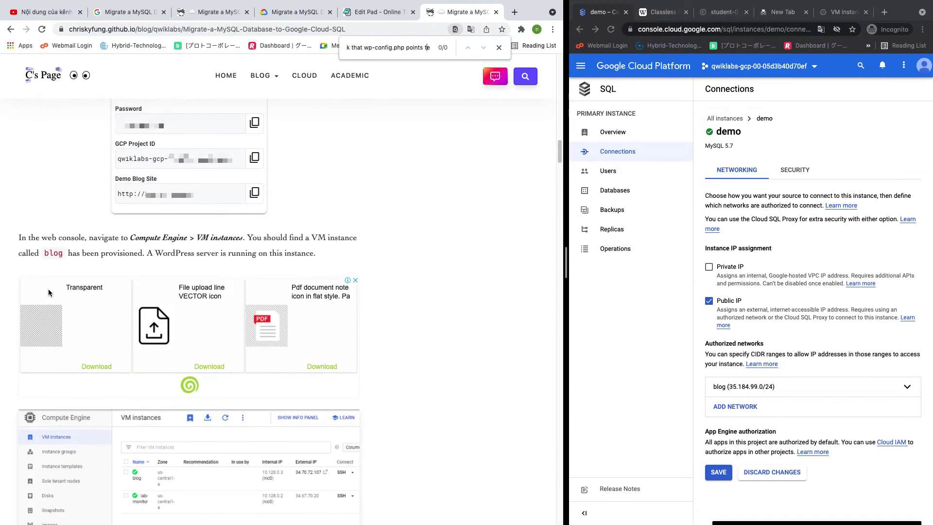
scroll(48, 289, "down", 17)
scroll(48, 288, "down", 12)
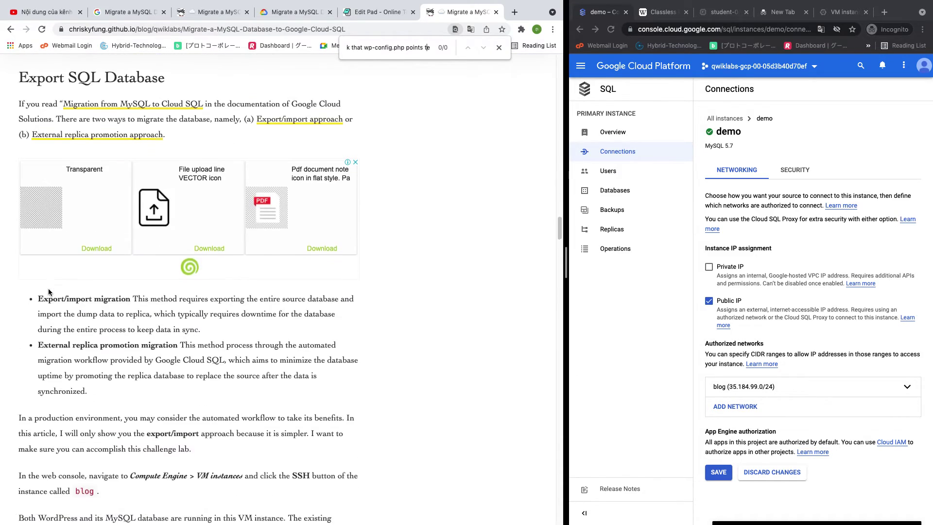
scroll(48, 288, "down", 6)
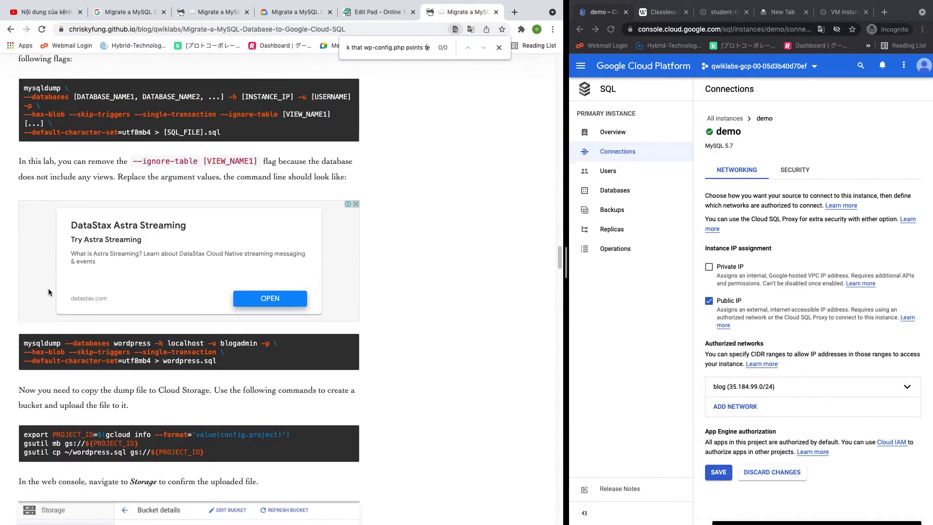
scroll(48, 292, "down", 20)
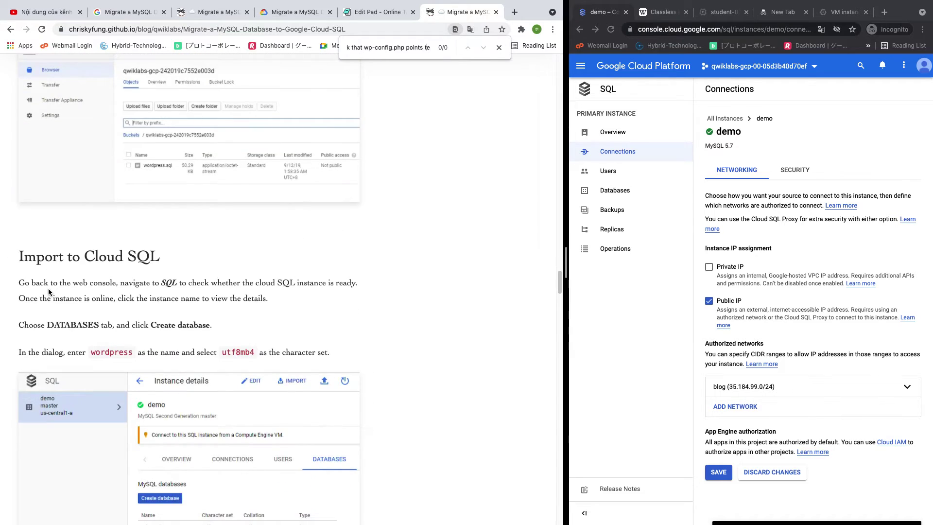
scroll(48, 292, "down", 4)
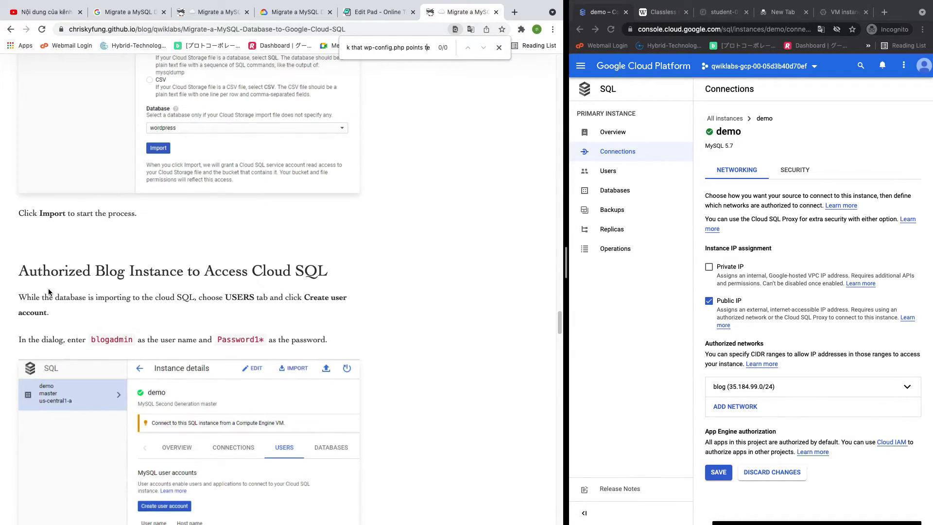
scroll(49, 292, "down", 2)
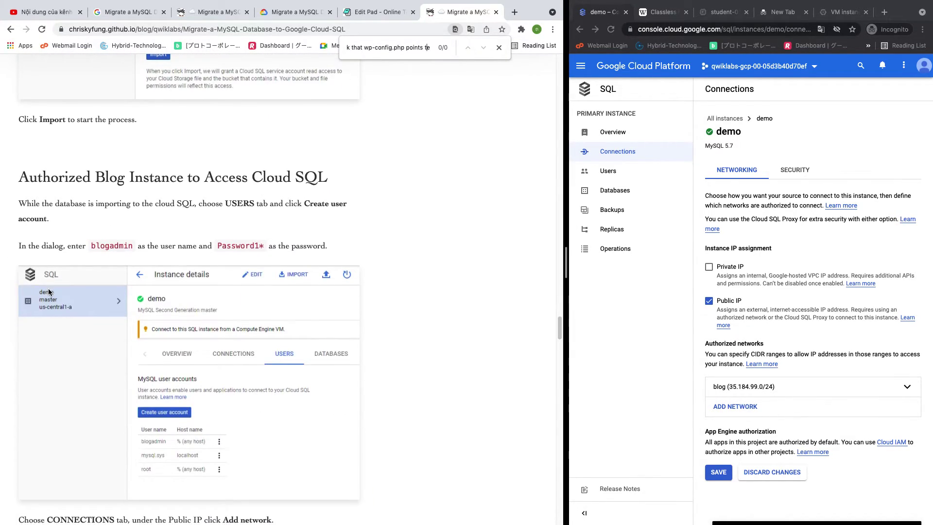
scroll(48, 291, "up", 4)
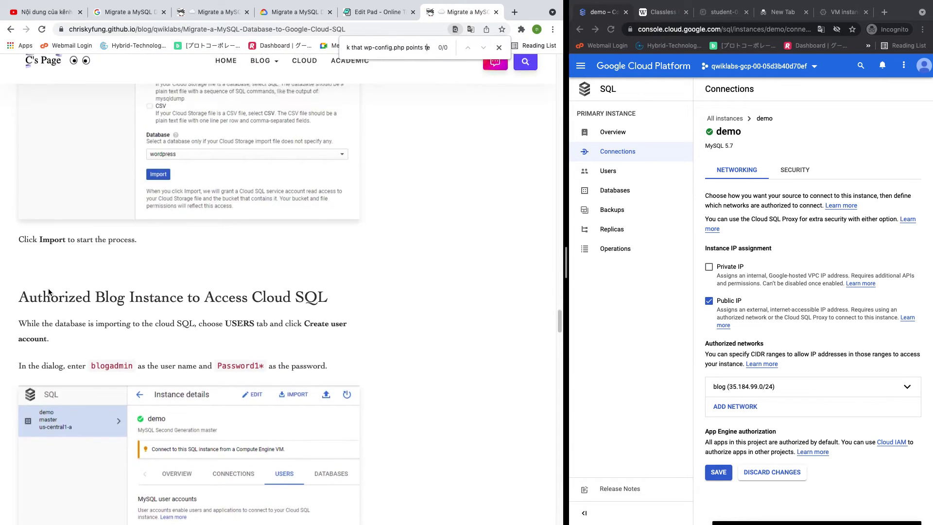
scroll(49, 292, "down", 3)
scroll(49, 291, "down", 4)
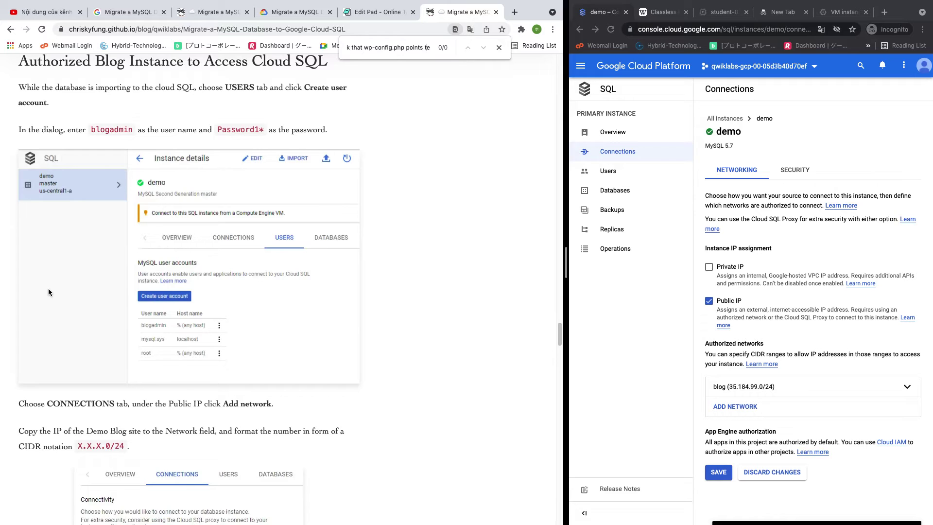
scroll(49, 292, "down", 2)
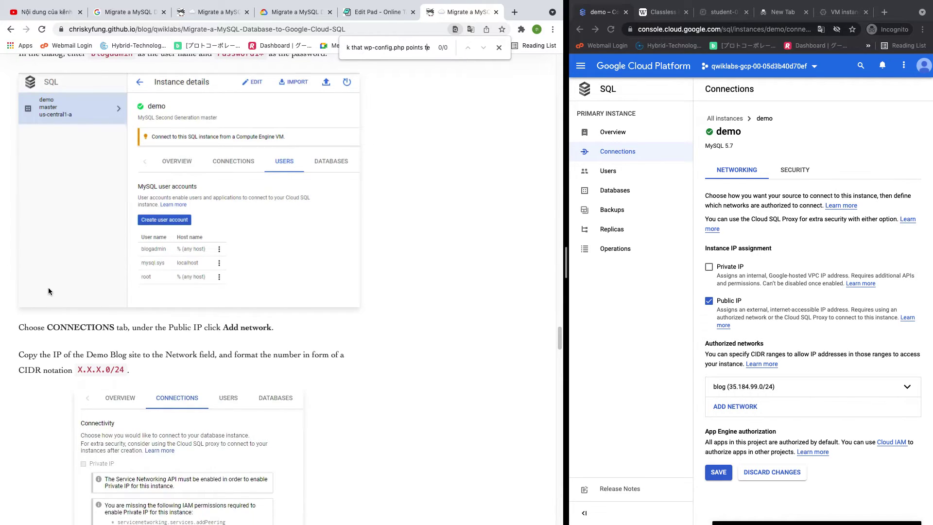
scroll(209, 247, "up", 3)
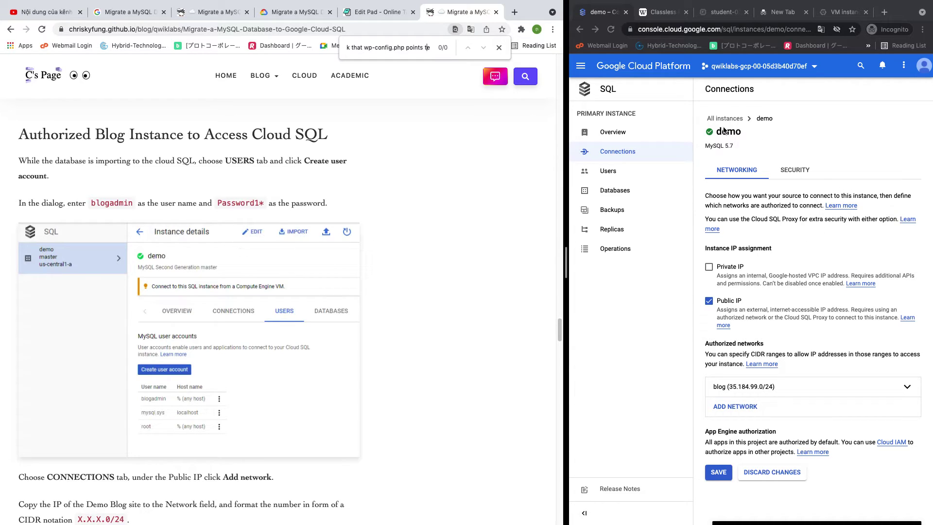
left_click(610, 138)
left_click(611, 136)
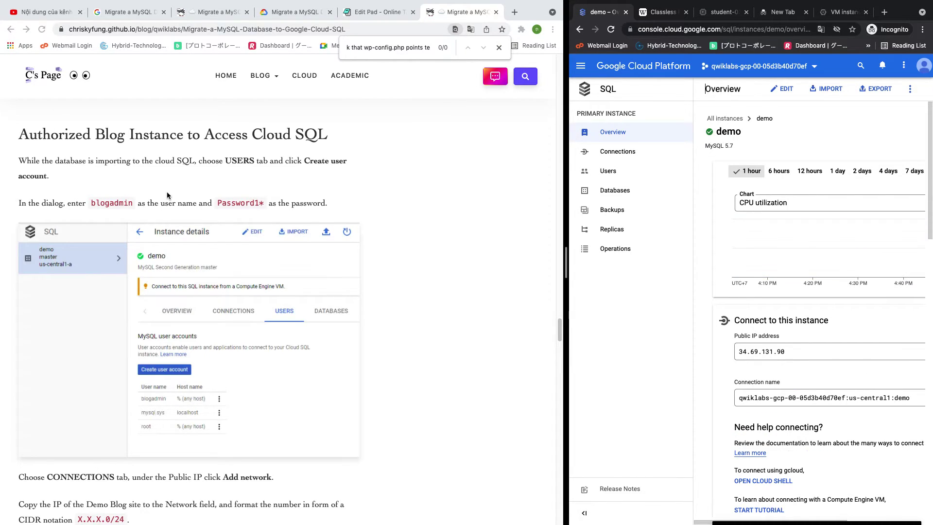
Select the tutorial's cd and ls commands, close the CIDR reference tab, and switch to the SSH terminal
scroll(393, 205, "down", 3)
scroll(392, 205, "down", 10)
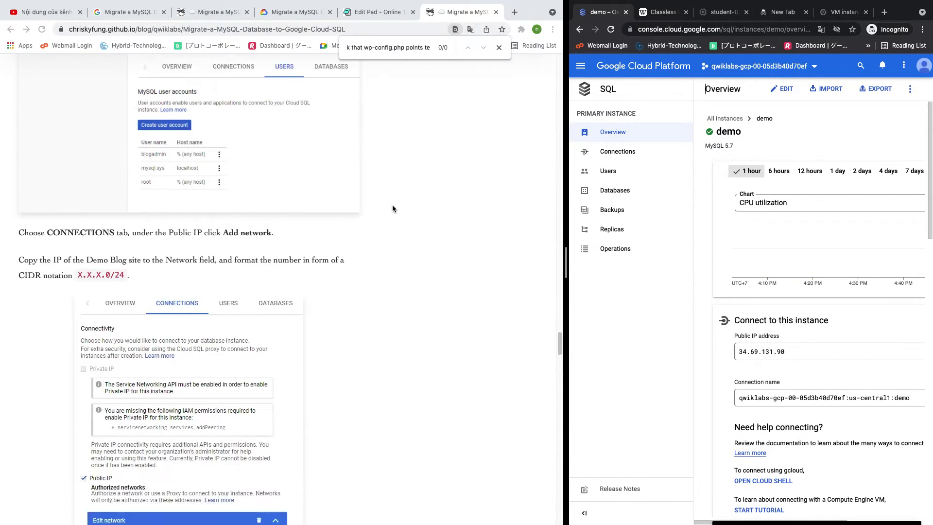
scroll(392, 205, "down", 8)
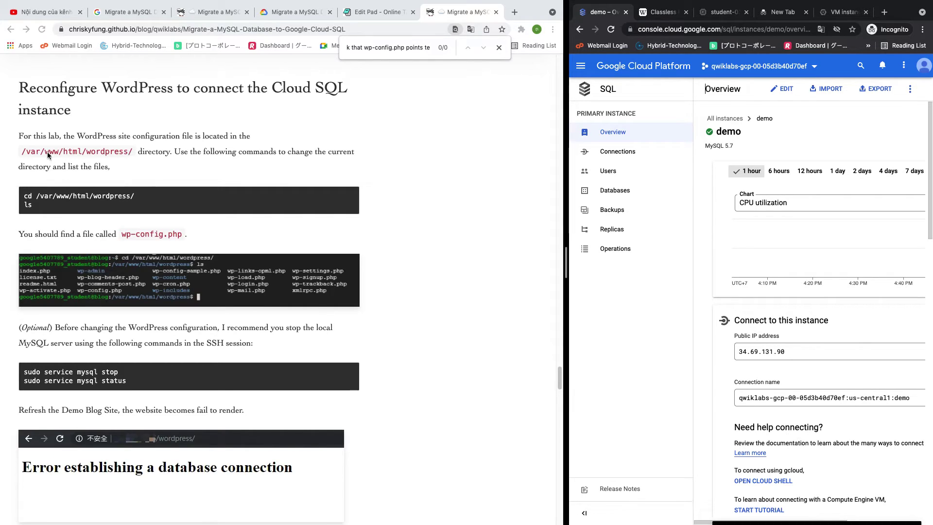
left_click_drag(27, 201, 51, 215)
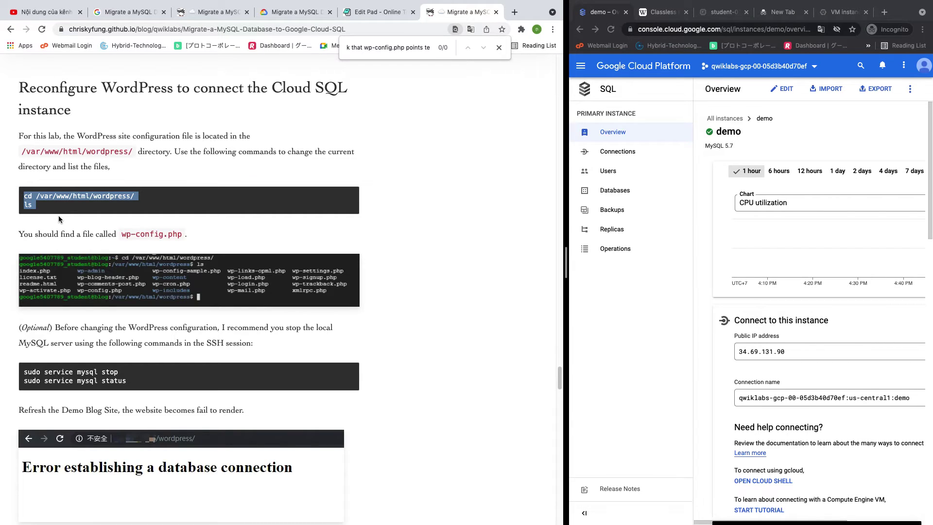
left_click(663, 14)
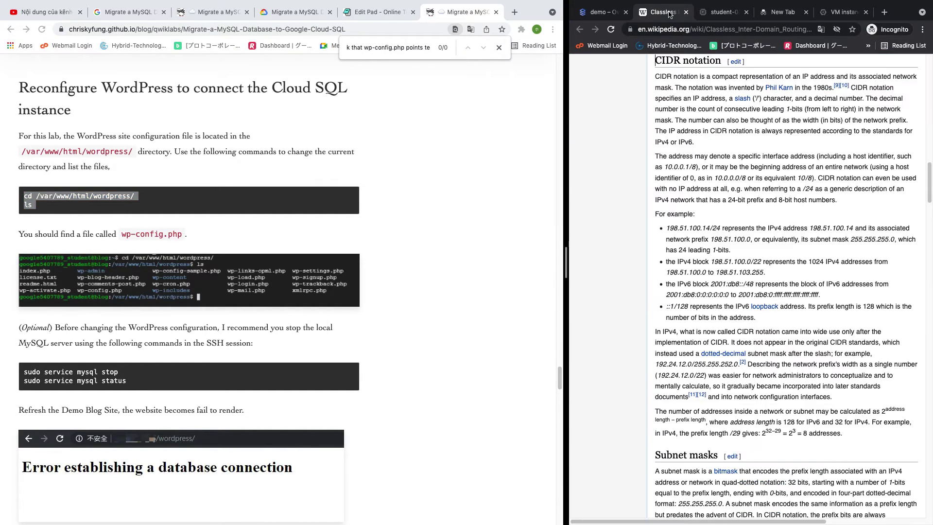
left_click(687, 12)
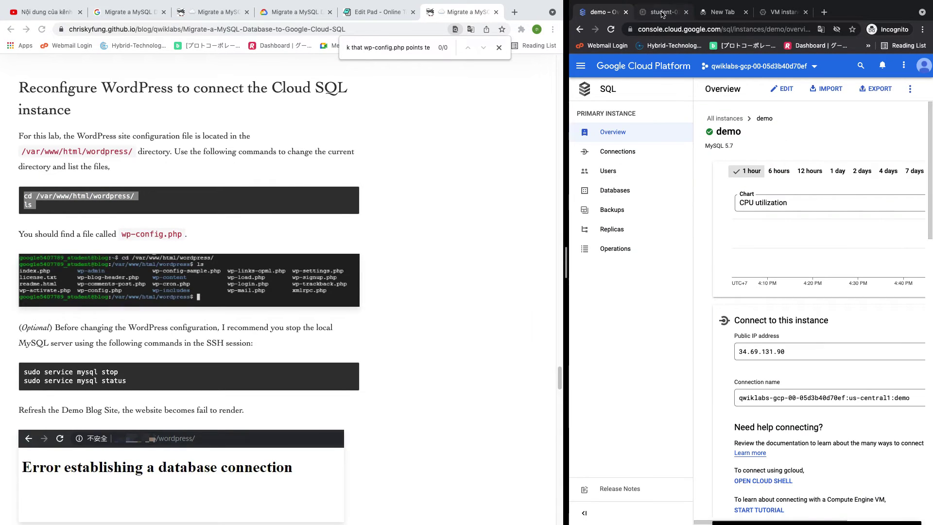
left_click(677, 13)
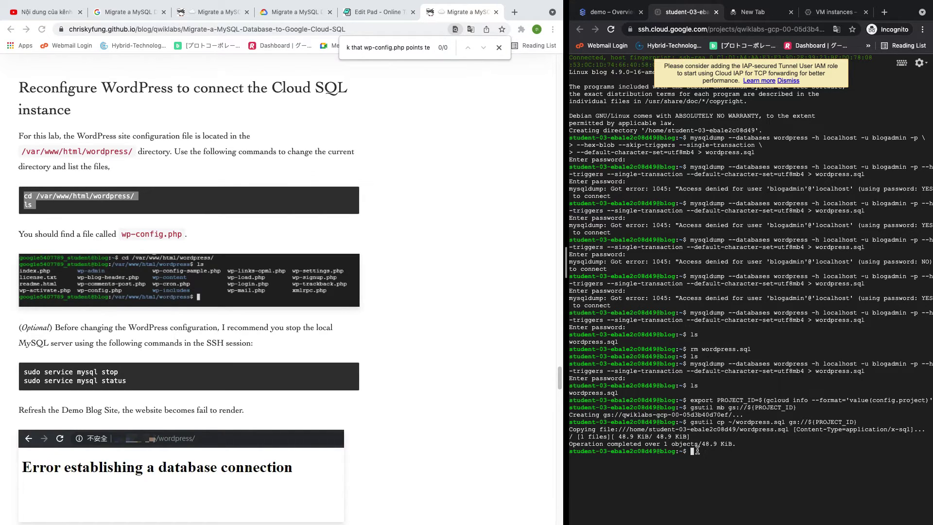
Copy the tutorial's cd and ls commands into SSH to list /var/www/html/wordpress
left_click(125, 201)
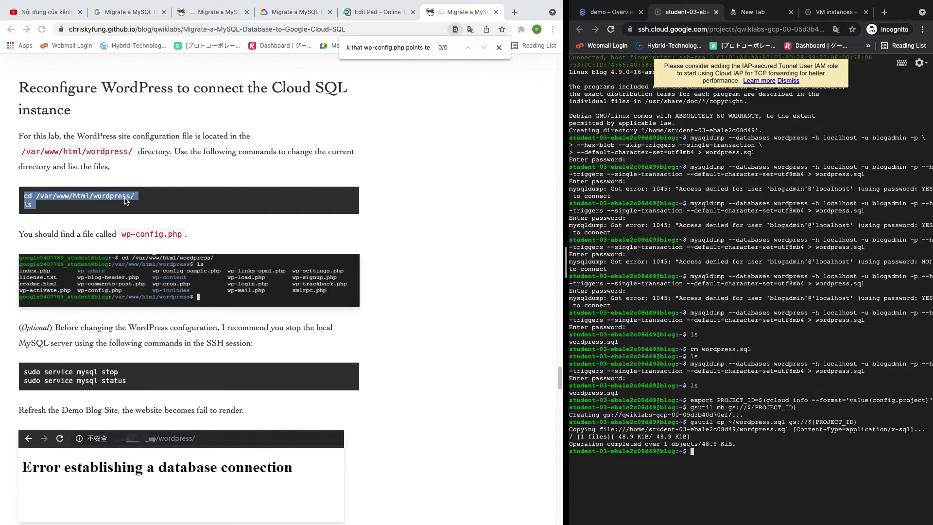
right_click(48, 201)
left_click(68, 219)
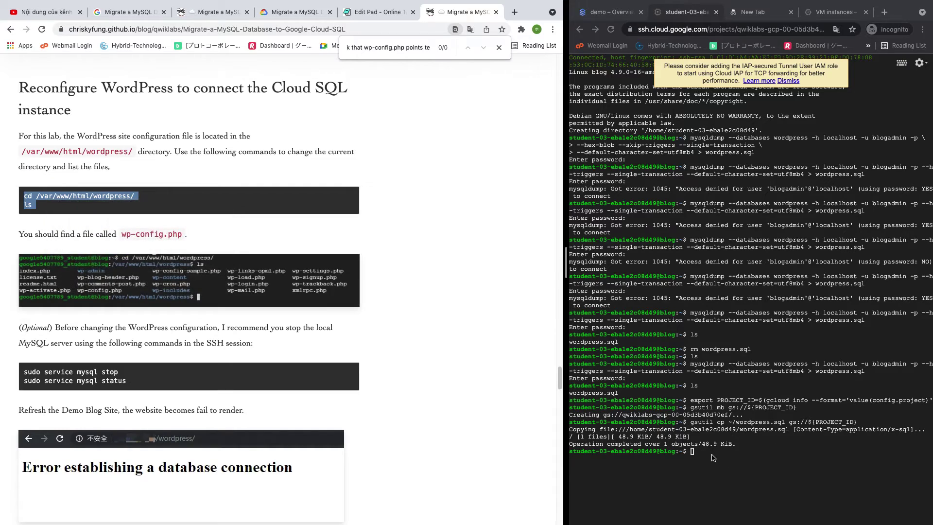
left_click(710, 453)
key("super+v")
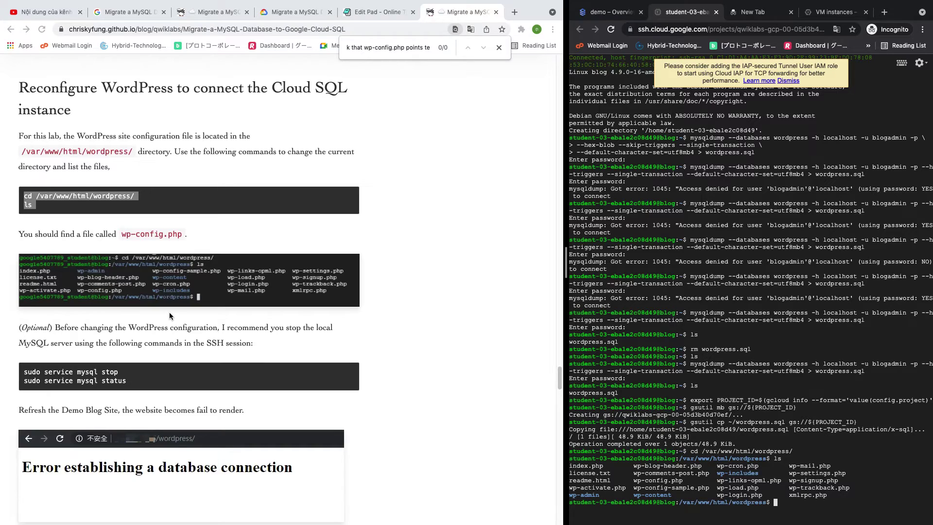
scroll(108, 277, "down", 1)
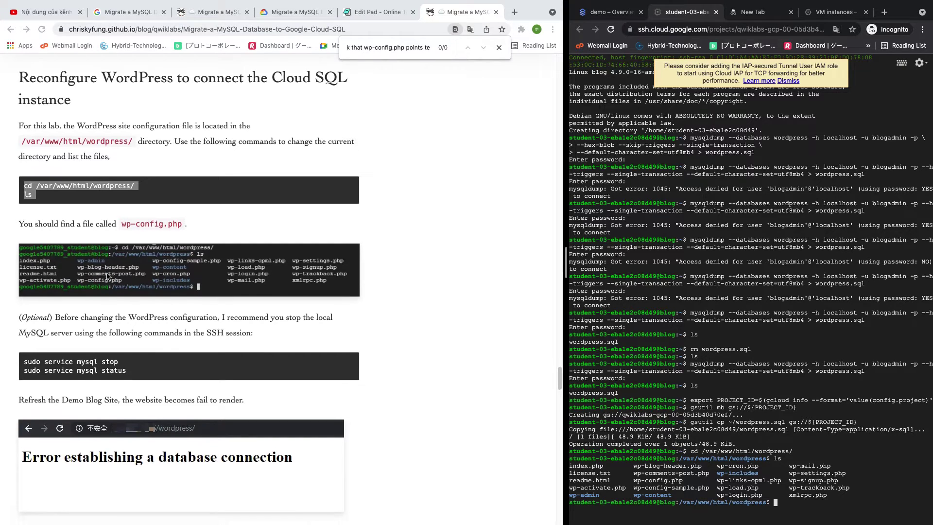
Run 'sudo service mysql stop' and 'status', leaving local MariaDB inactive (dead)
left_click(24, 329)
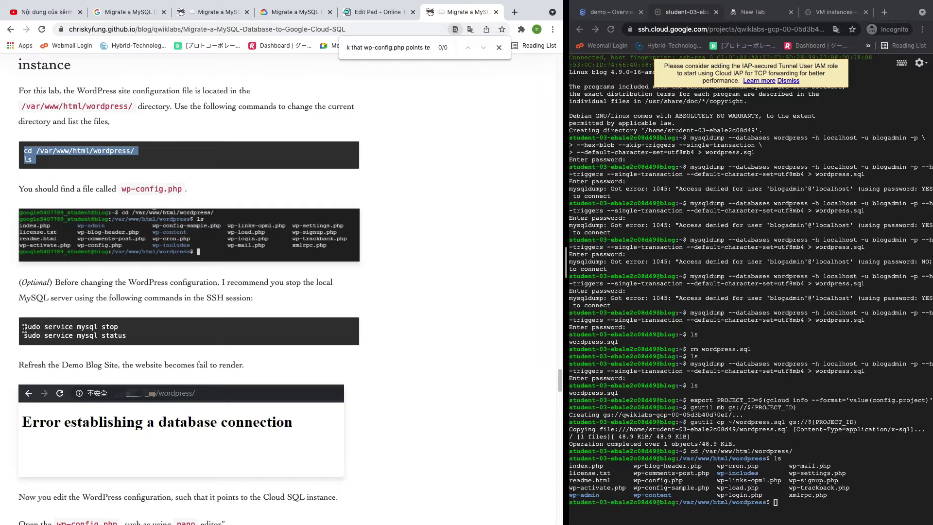
left_click_drag(24, 326, 139, 340)
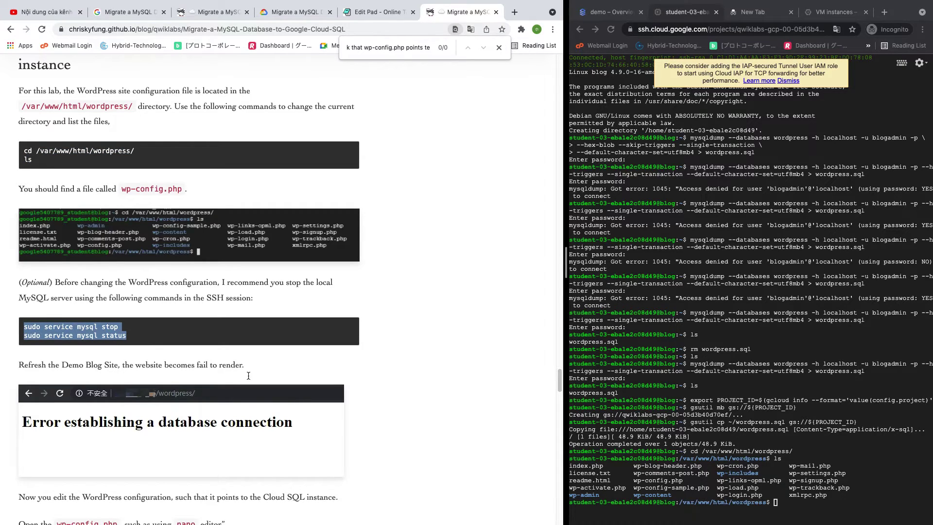
left_click(791, 503)
key("super+v")
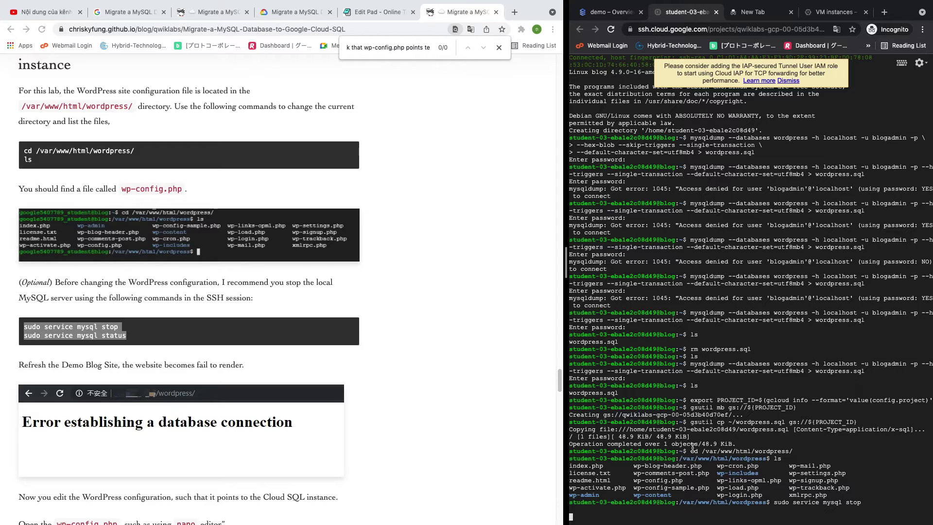
scroll(78, 359, "down", 3)
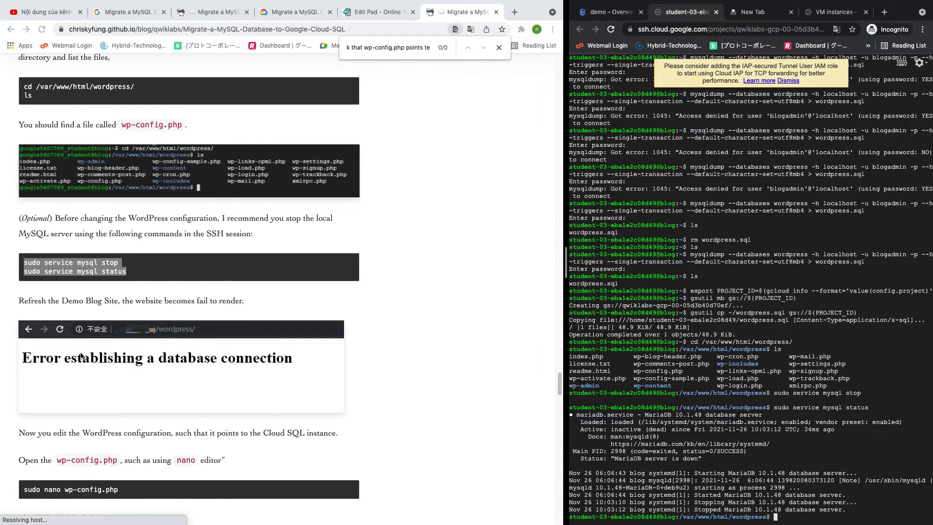
scroll(277, 374, "down", 10)
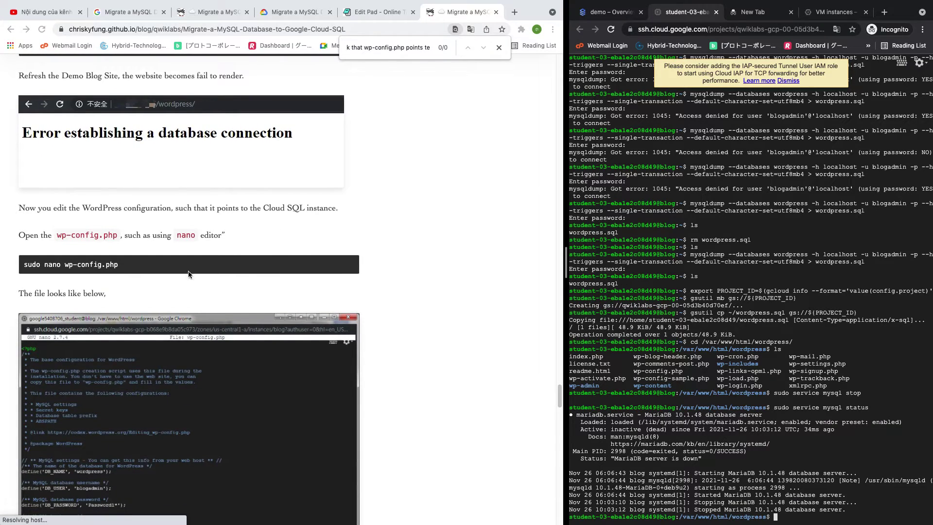